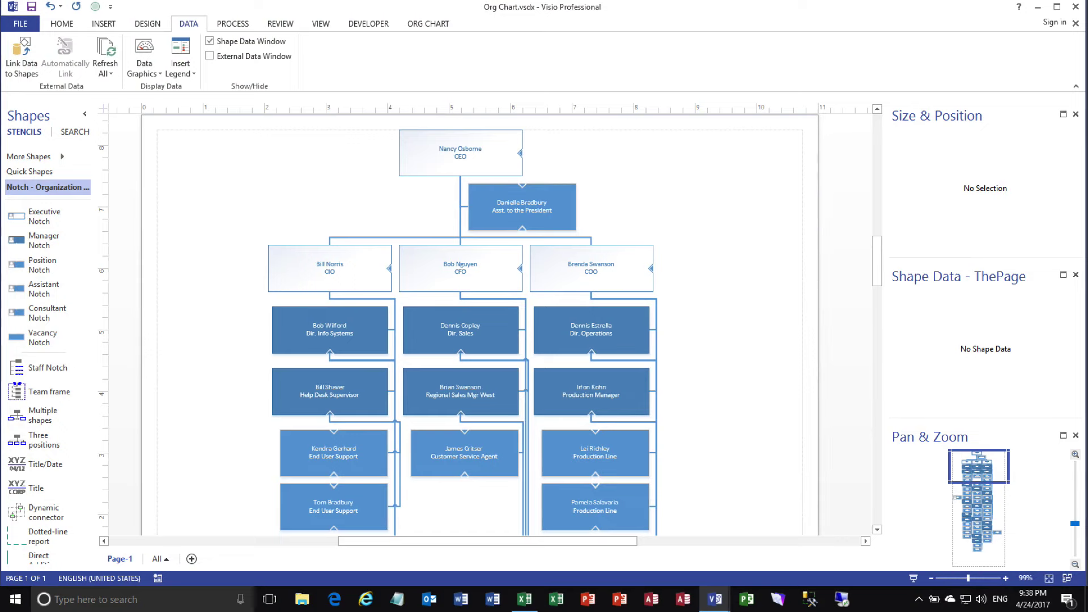
Bring the Employee Data.xlsx Excel window in front of the Visio org chart
key(alt+Tab)
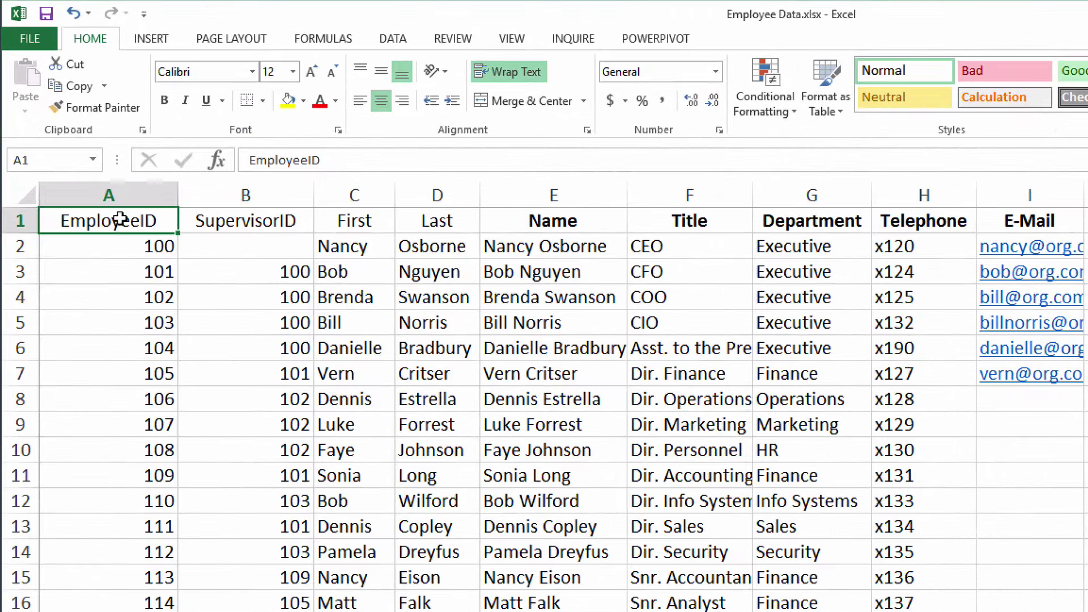
drag(116, 216, 123, 363)
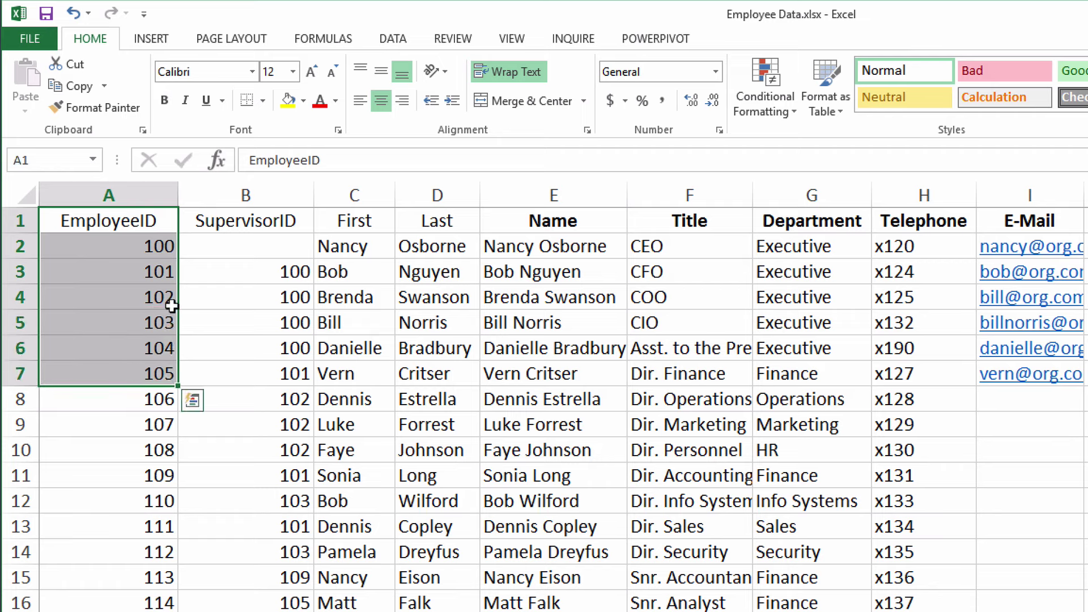
click(268, 219)
drag(269, 219, 267, 317)
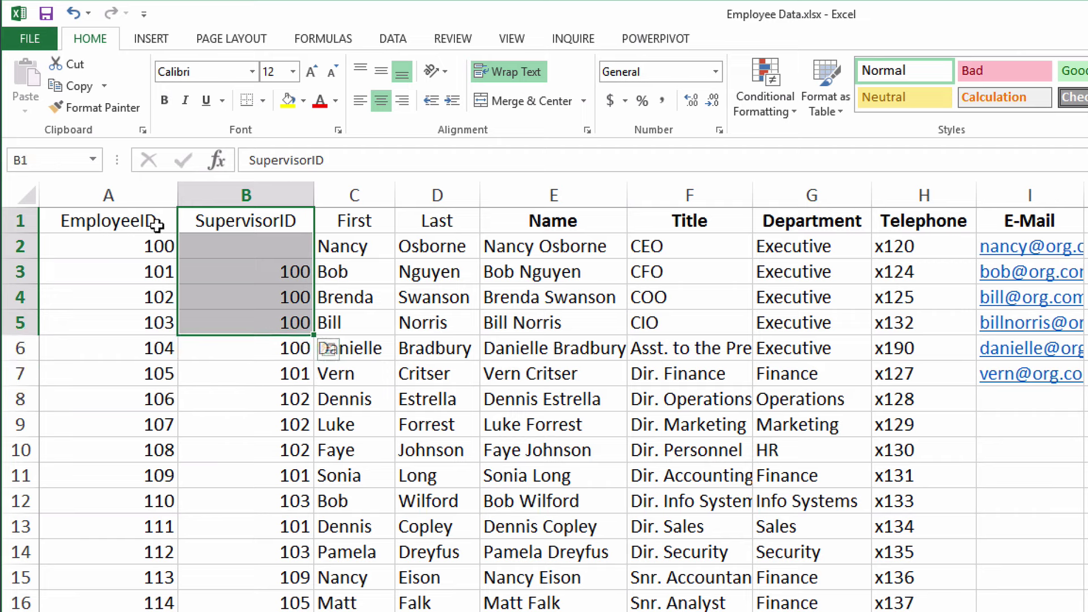
click(274, 223)
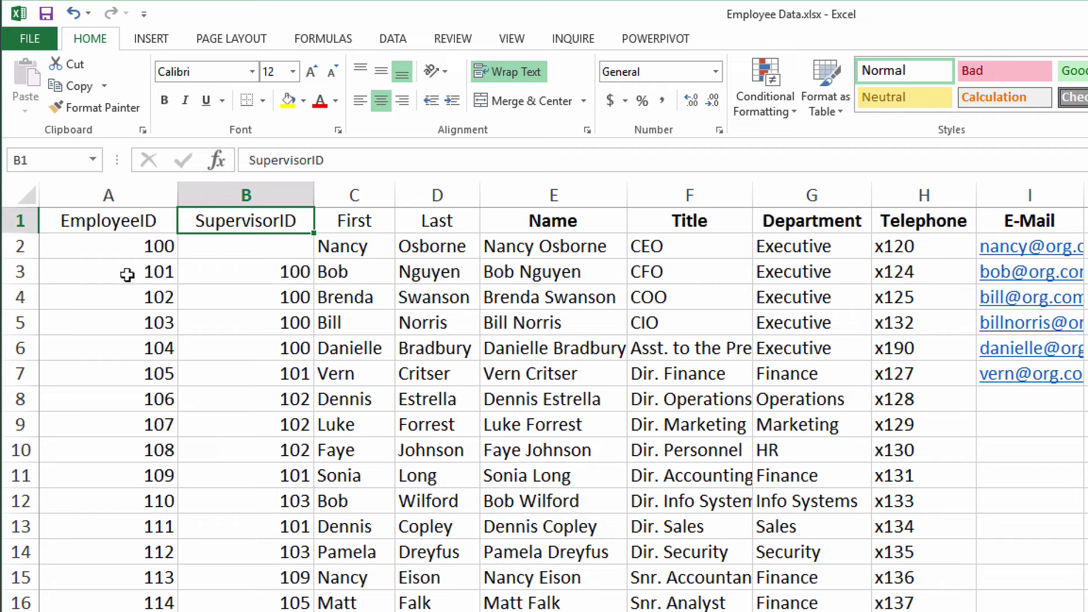
drag(127, 275, 431, 273)
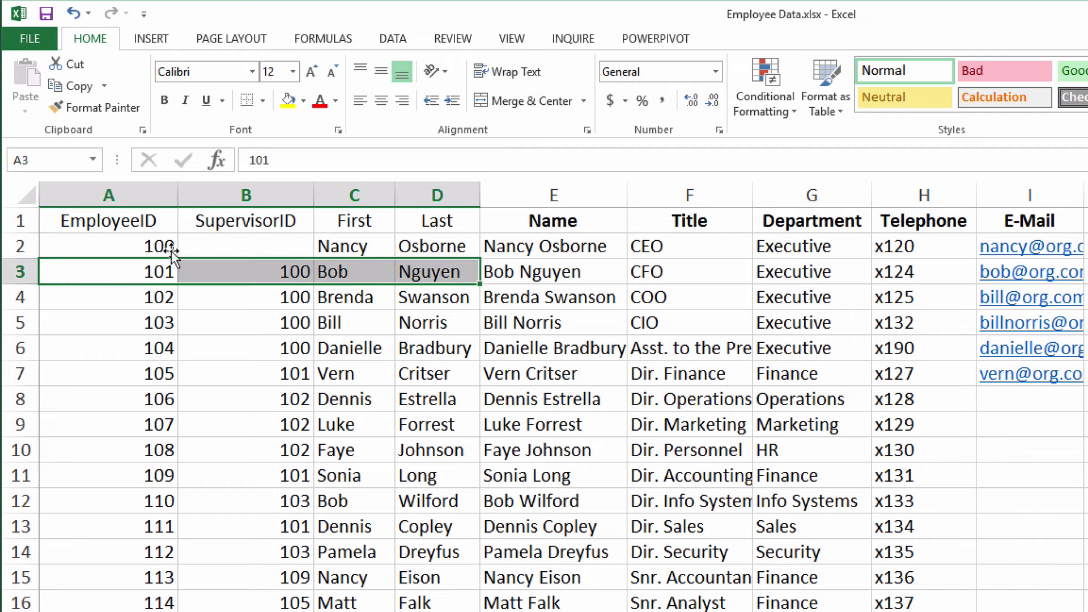
click(118, 246)
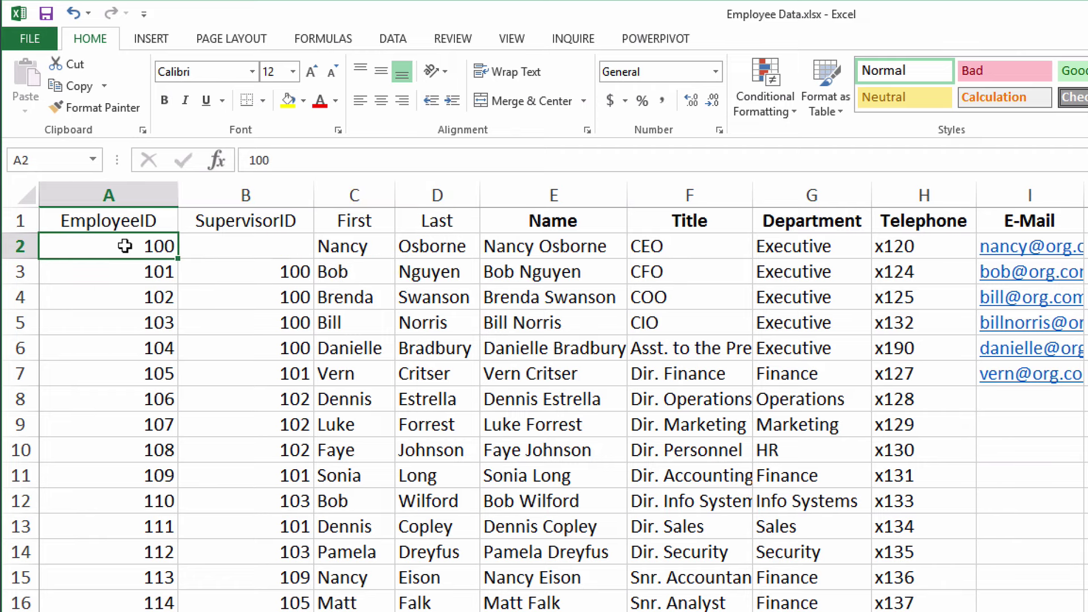
click(260, 272)
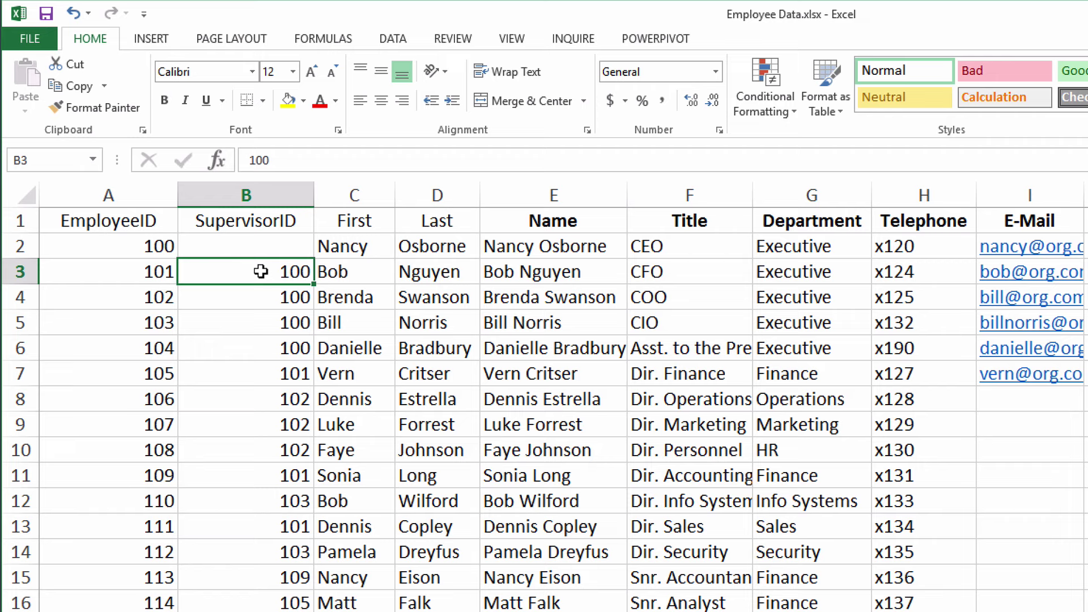
click(130, 246)
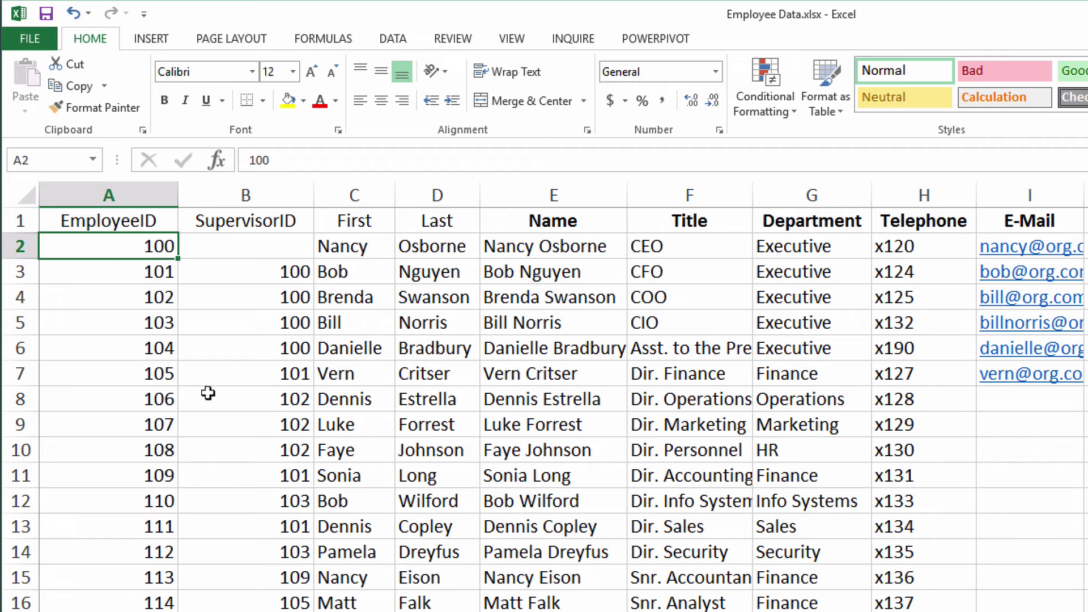
click(129, 400)
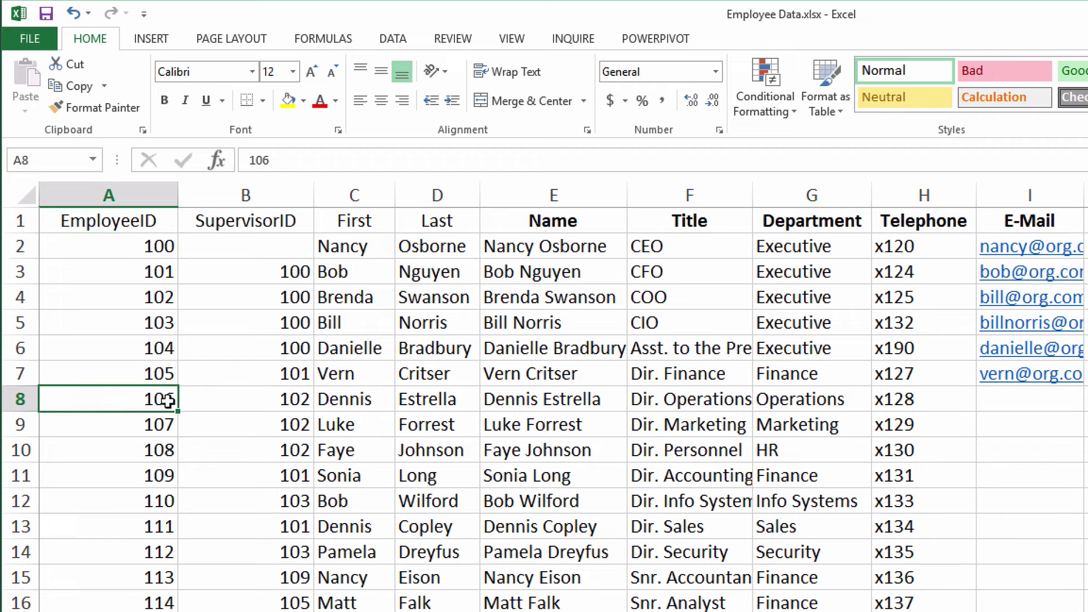
click(247, 399)
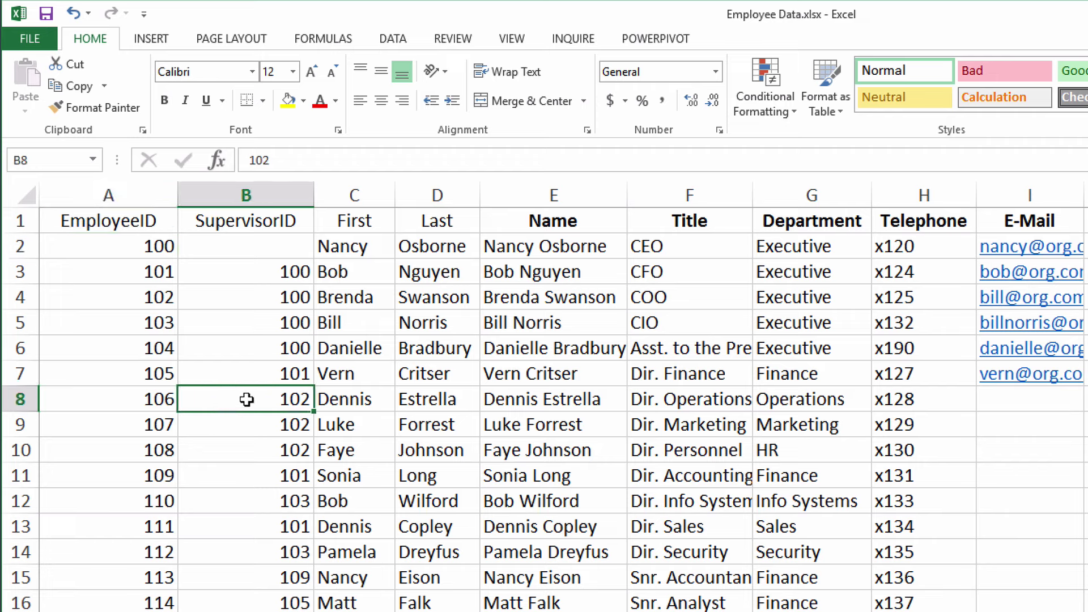
click(137, 294)
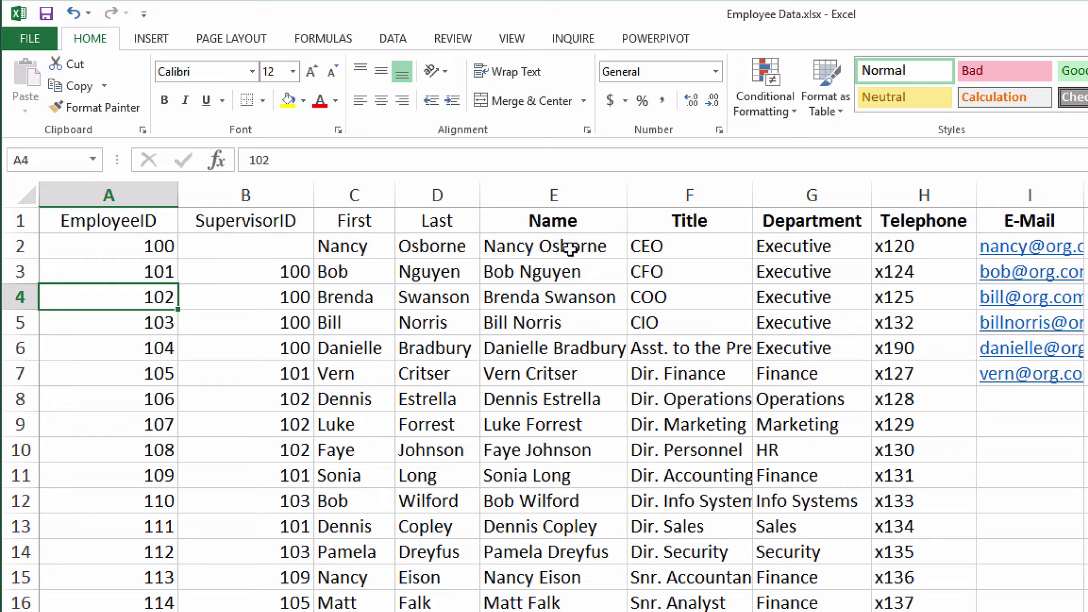
click(570, 248)
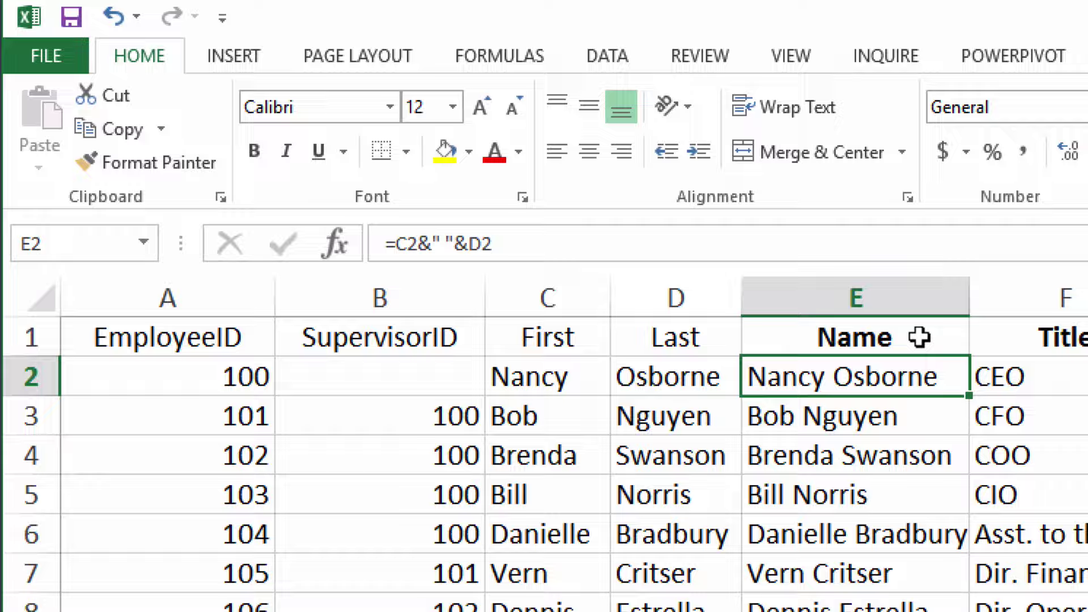
drag(917, 337, 1087, 338)
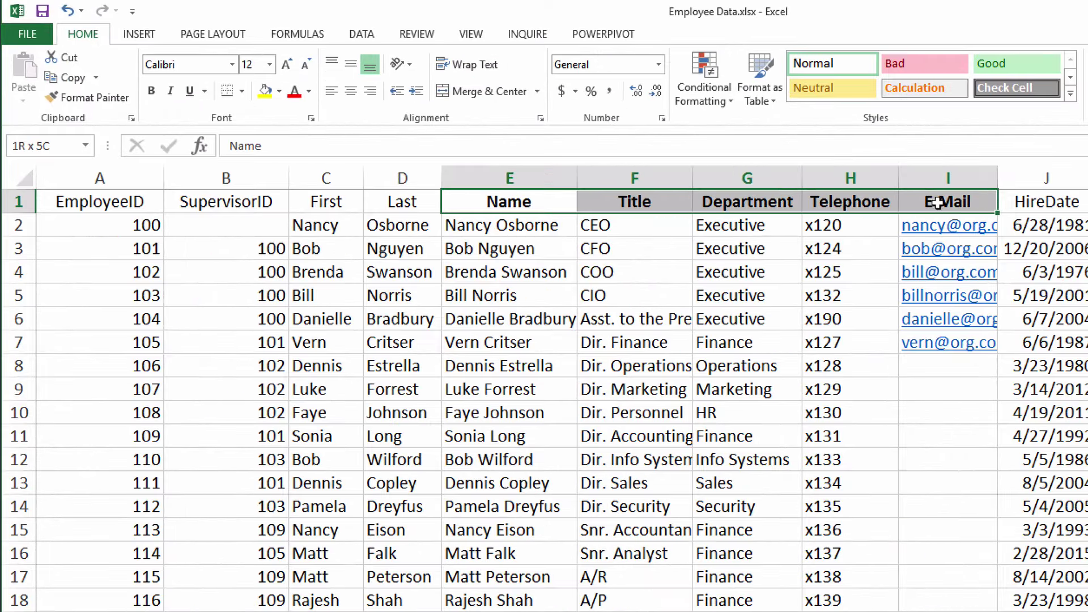
drag(938, 202, 934, 201)
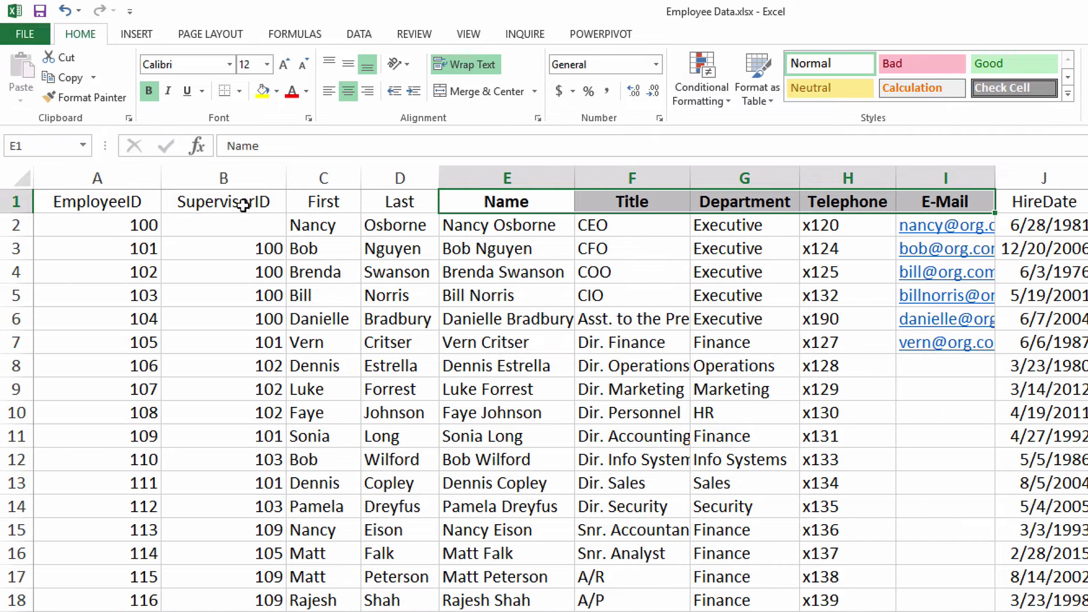
drag(230, 203, 108, 201)
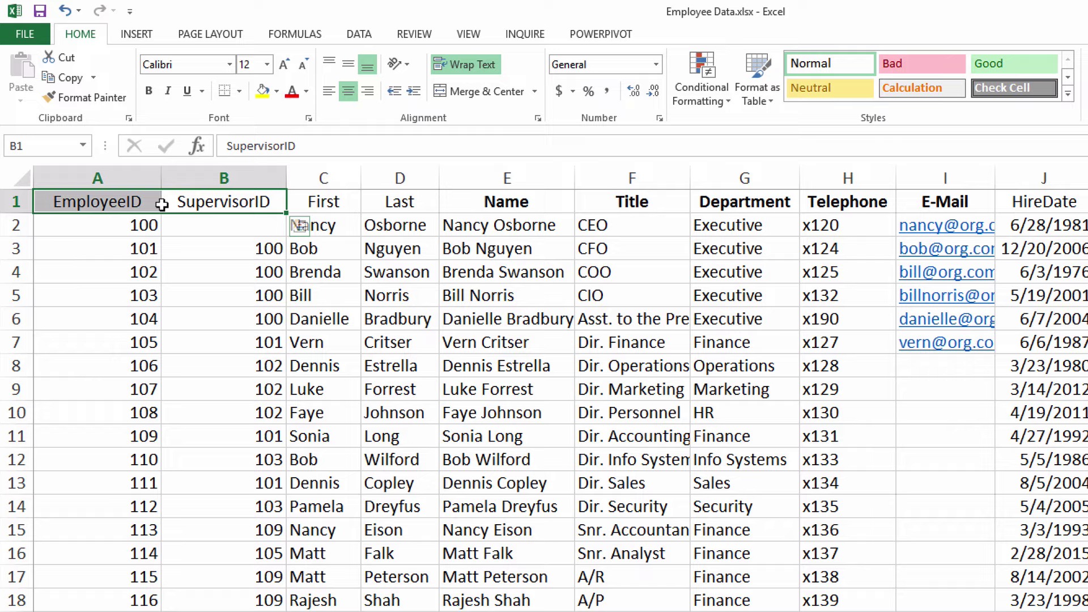
Save the Employee Data workbook's changes and close it, returning to Visio
click(115, 227)
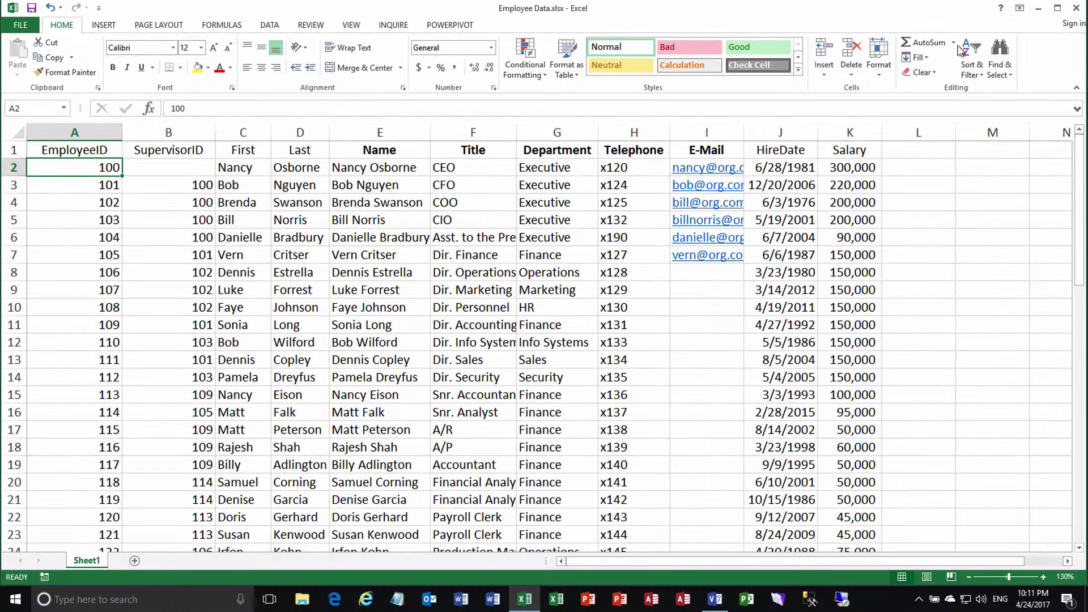
click(1077, 8)
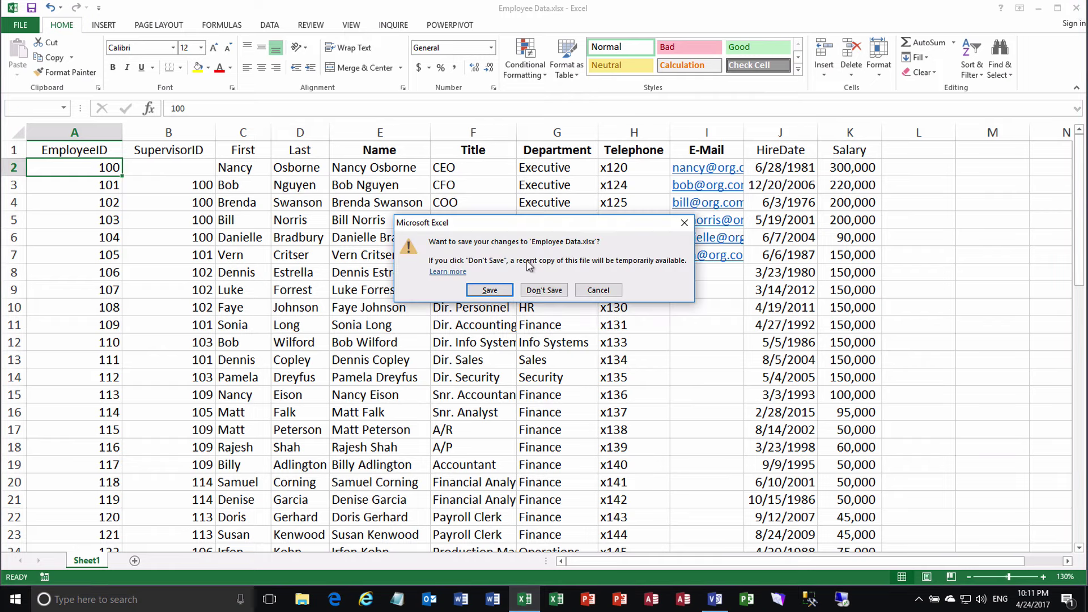
click(503, 291)
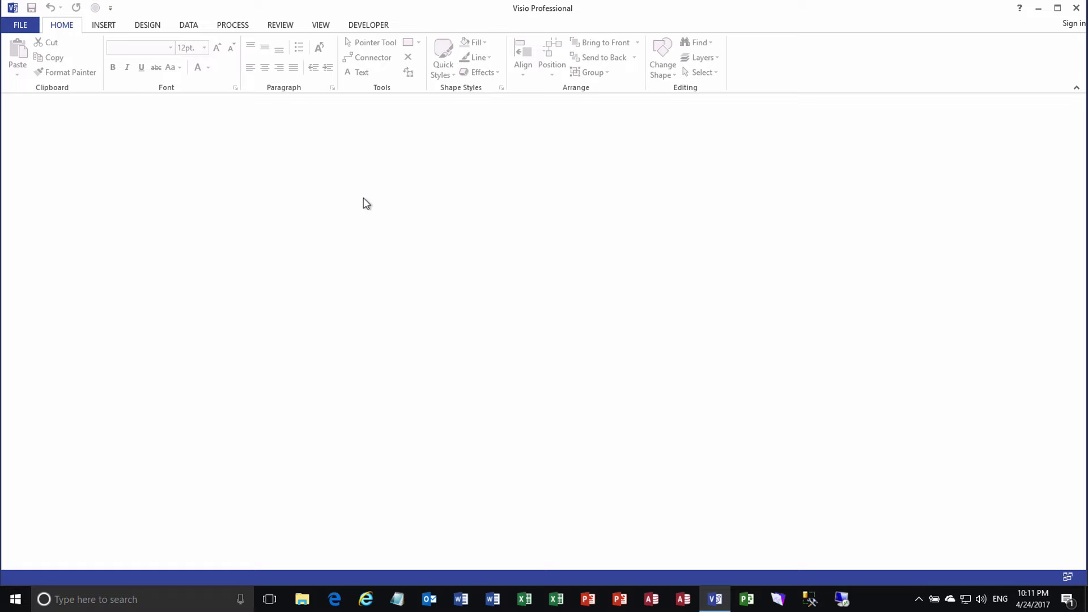
Create a new drawing from the Organization Chart template to launch its wizard
click(20, 26)
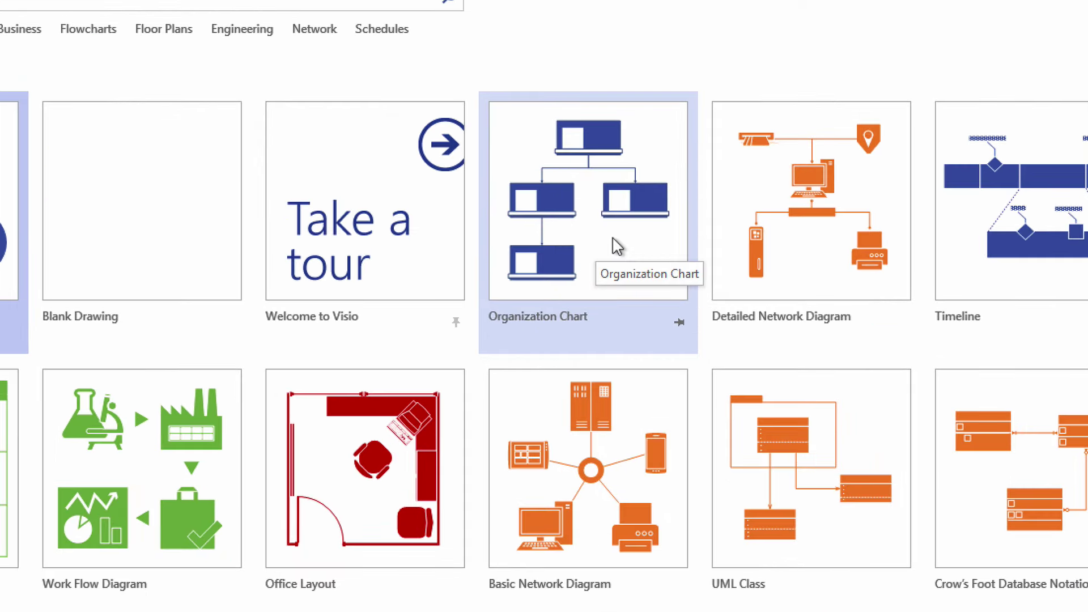
click(613, 239)
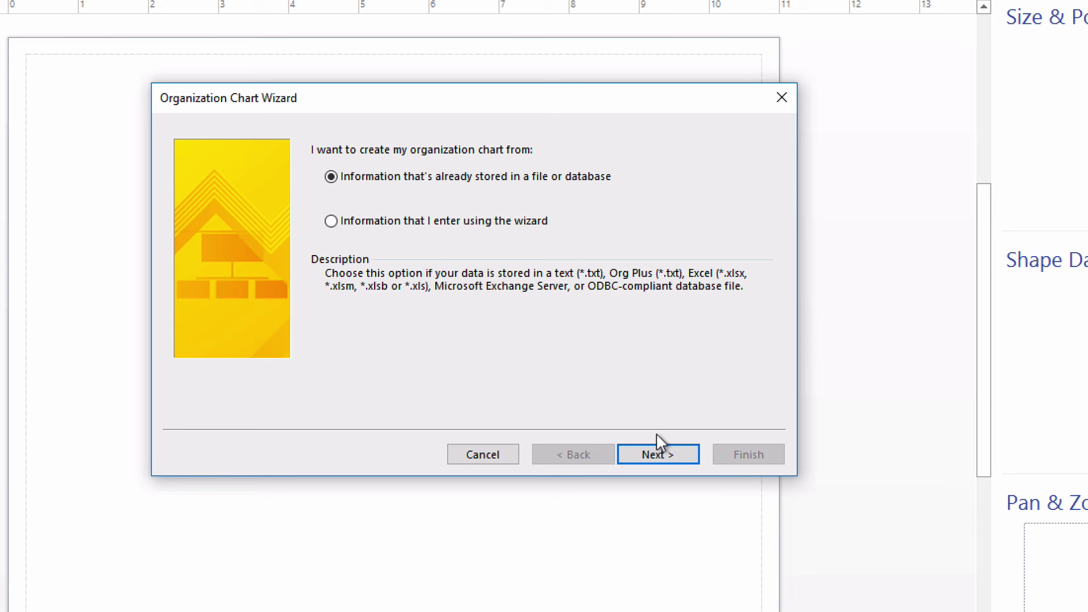
Use Employee Data.xlsx from the Desktop as the wizard's Excel data source
click(665, 456)
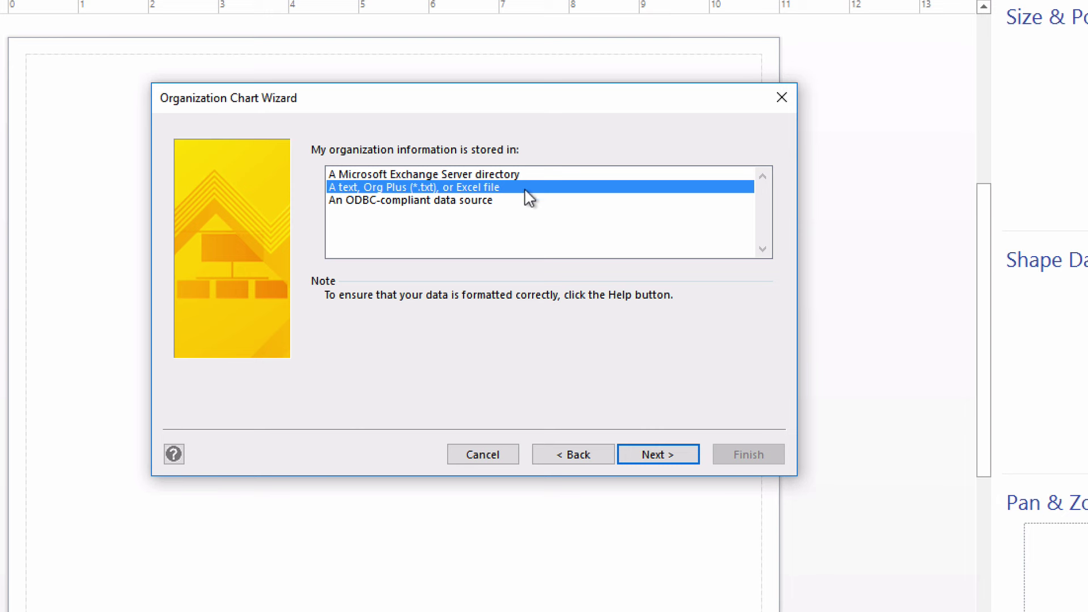
click(672, 449)
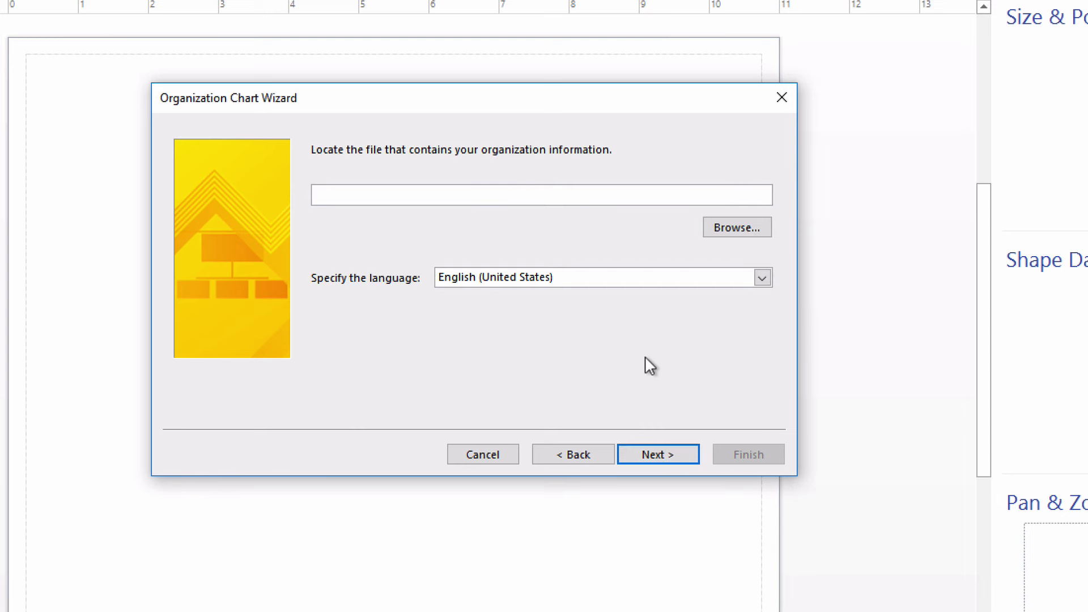
click(730, 229)
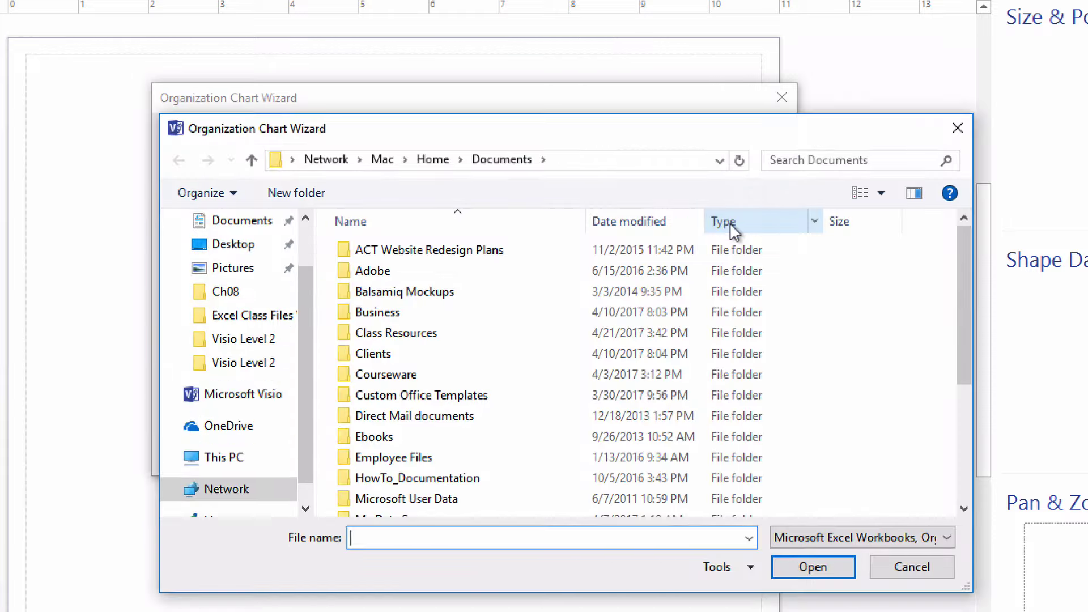
click(223, 245)
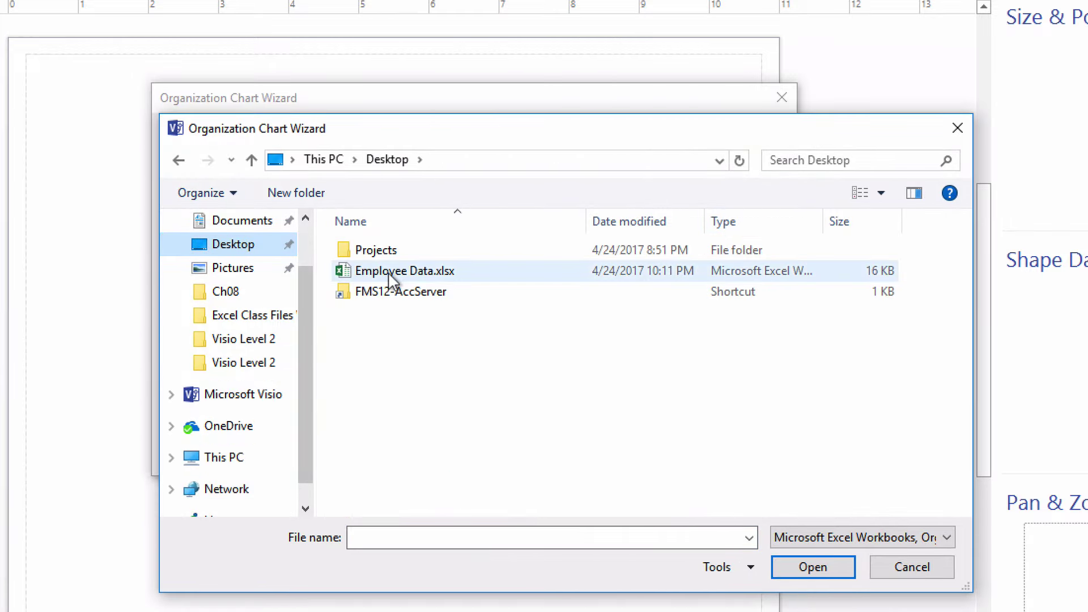
double_click(389, 274)
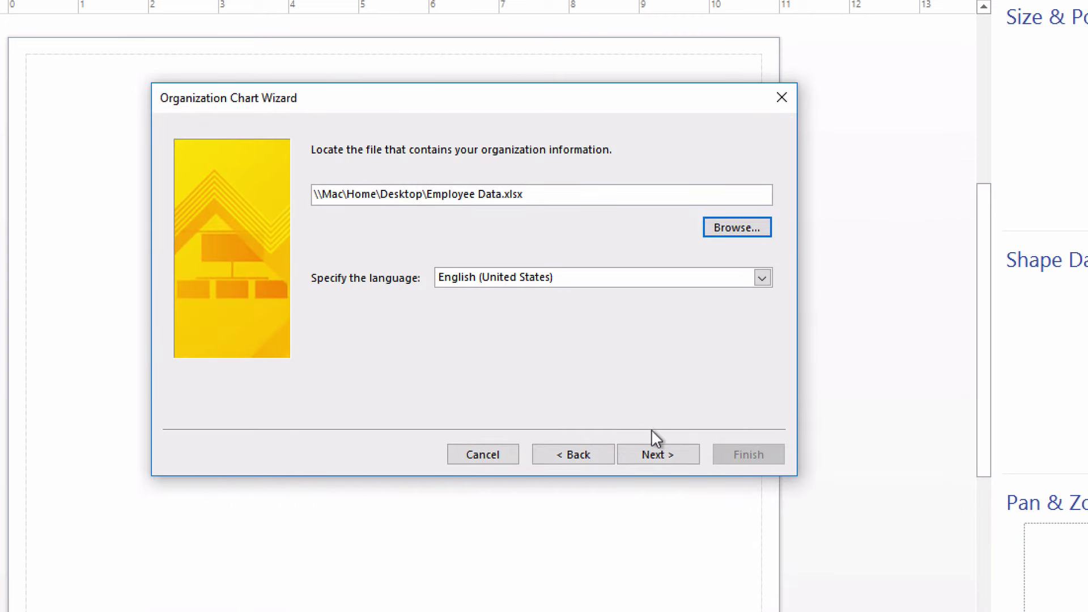
click(658, 453)
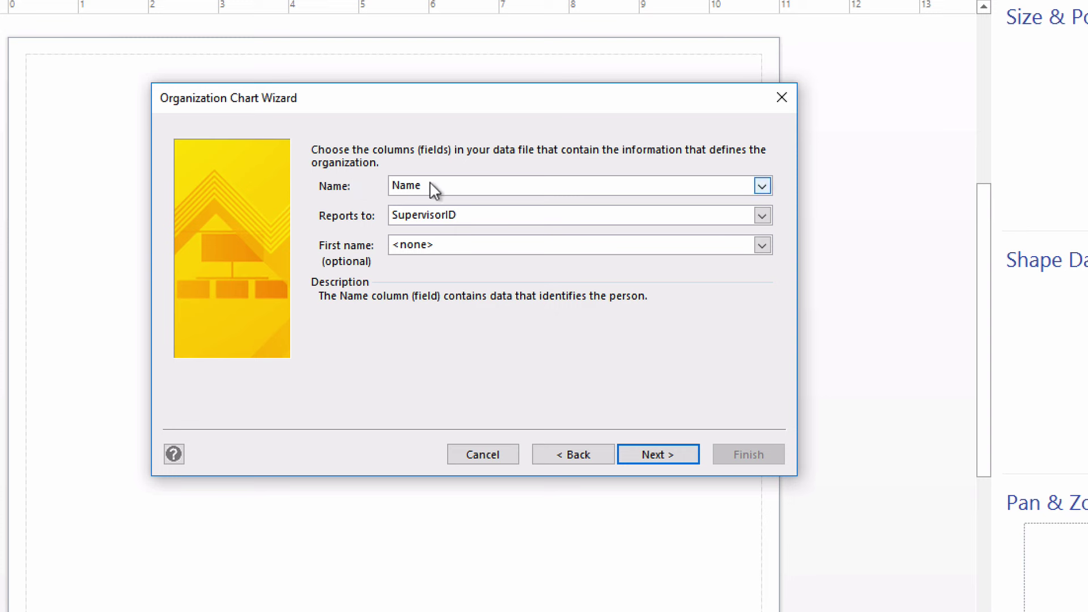
Map Name to the Name column, Reports to to SupervisorID, and First name to <none>
click(468, 187)
click(469, 184)
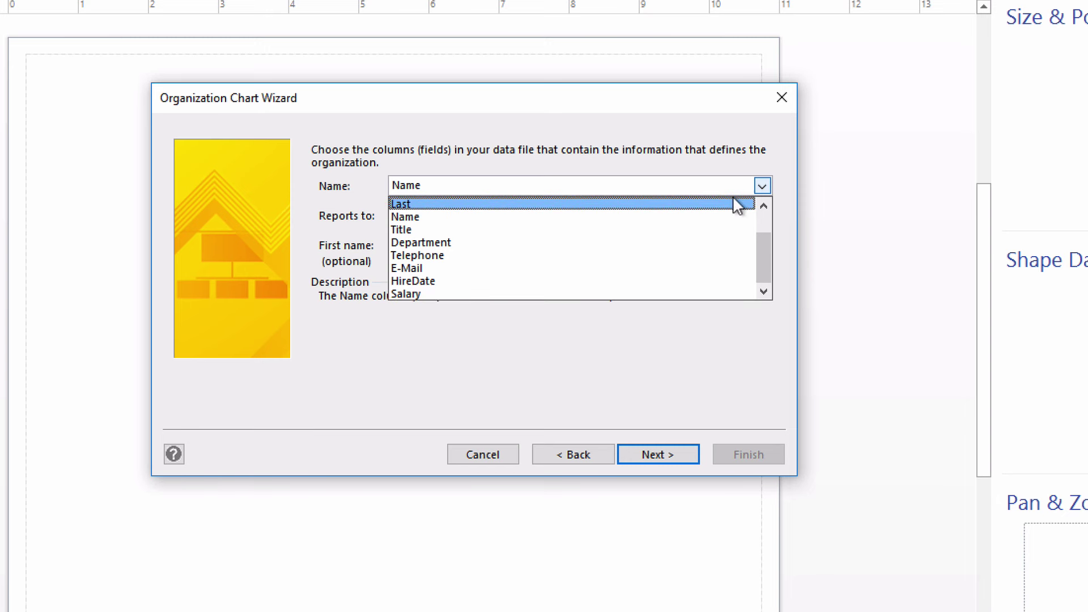
click(763, 206)
click(763, 205)
click(763, 205)
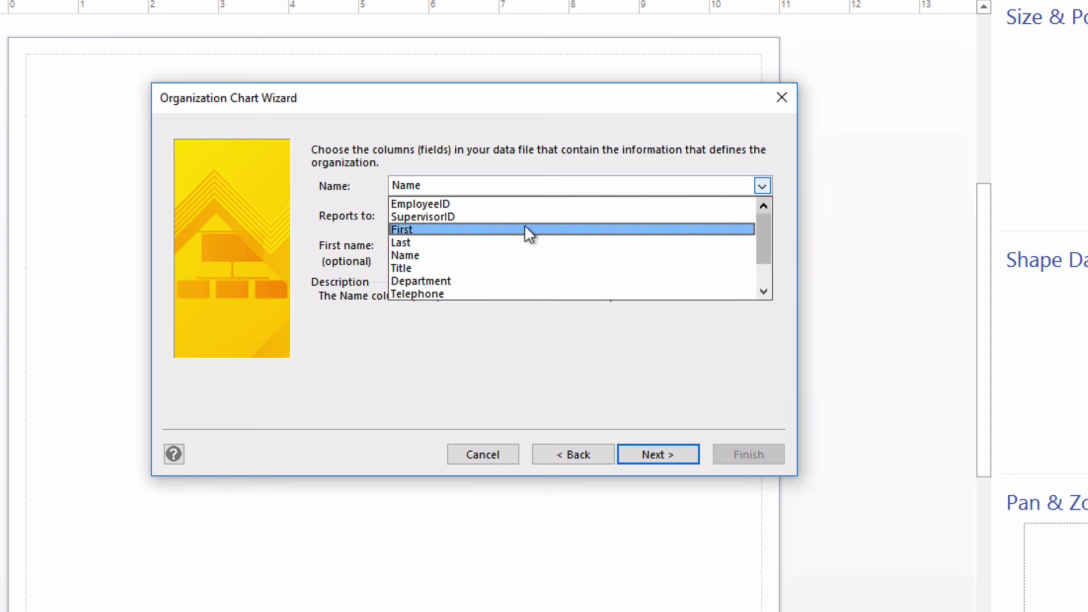
click(437, 255)
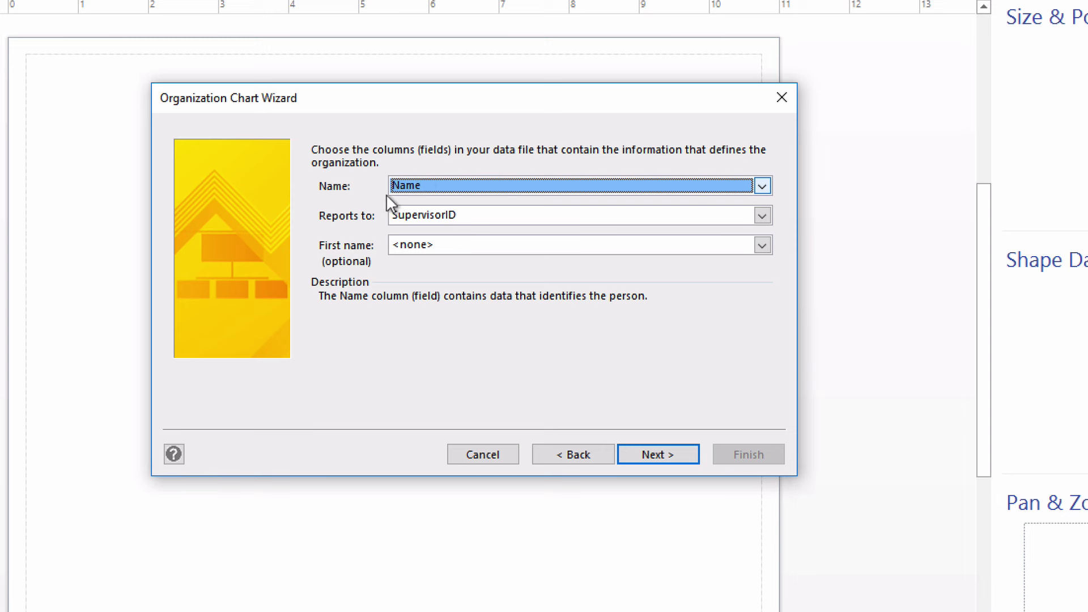
click(439, 215)
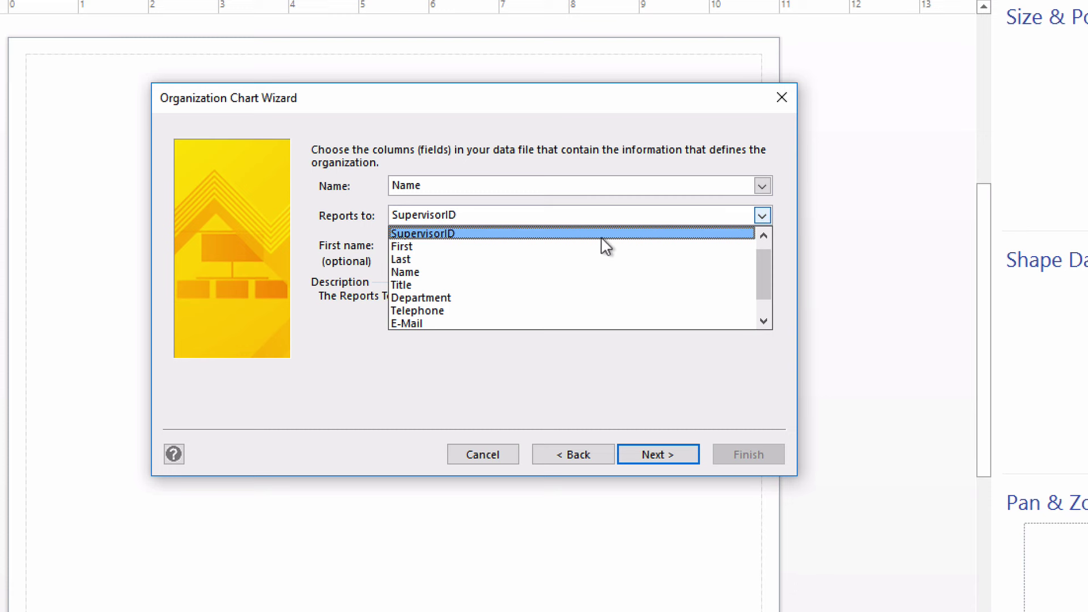
click(763, 234)
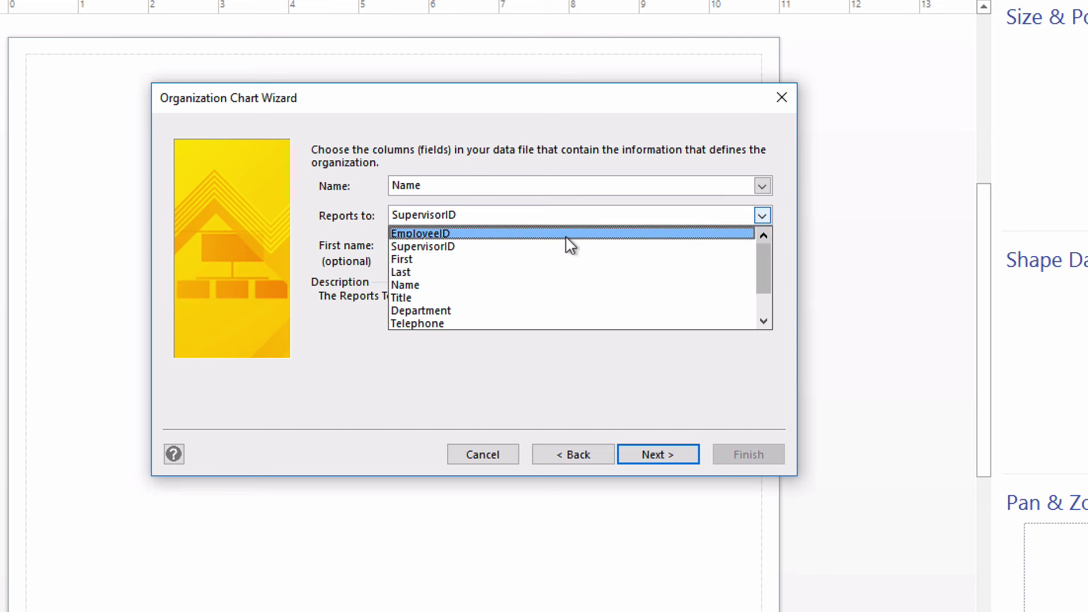
click(455, 248)
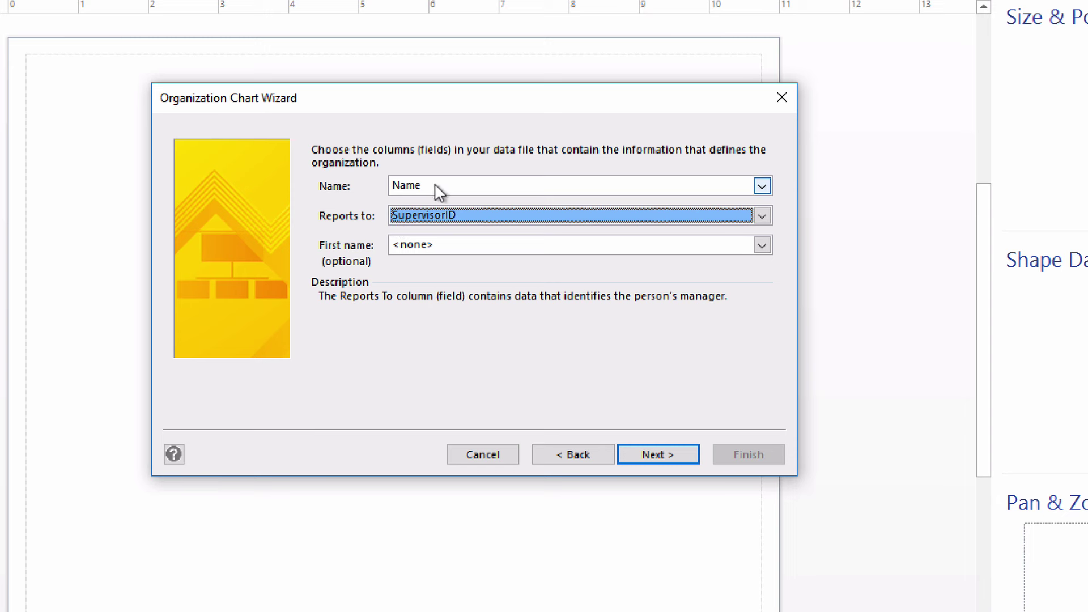
click(410, 245)
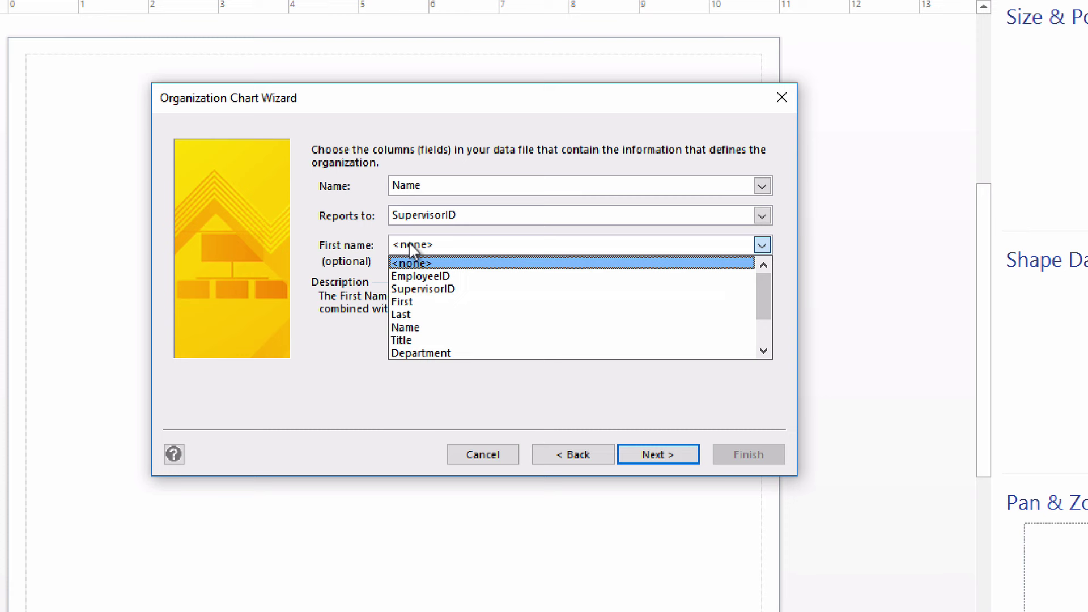
click(409, 241)
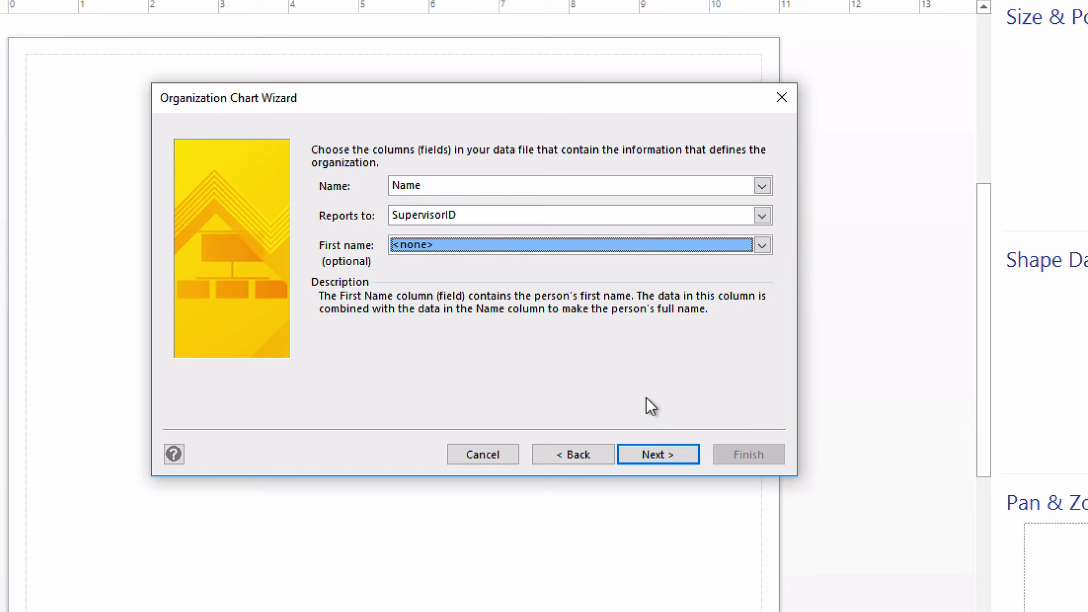
click(669, 456)
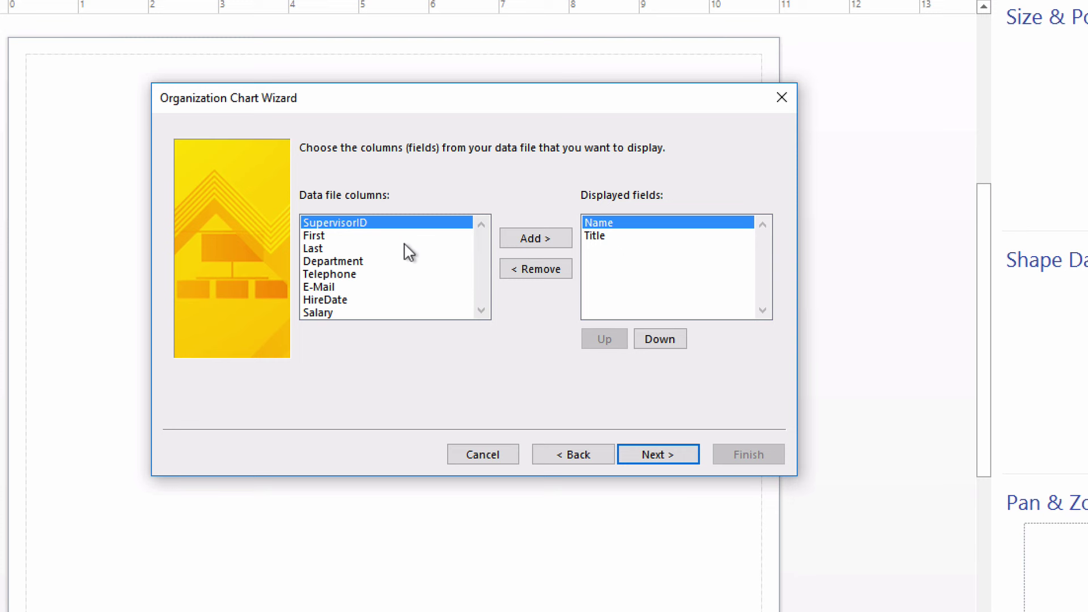
double_click(342, 261)
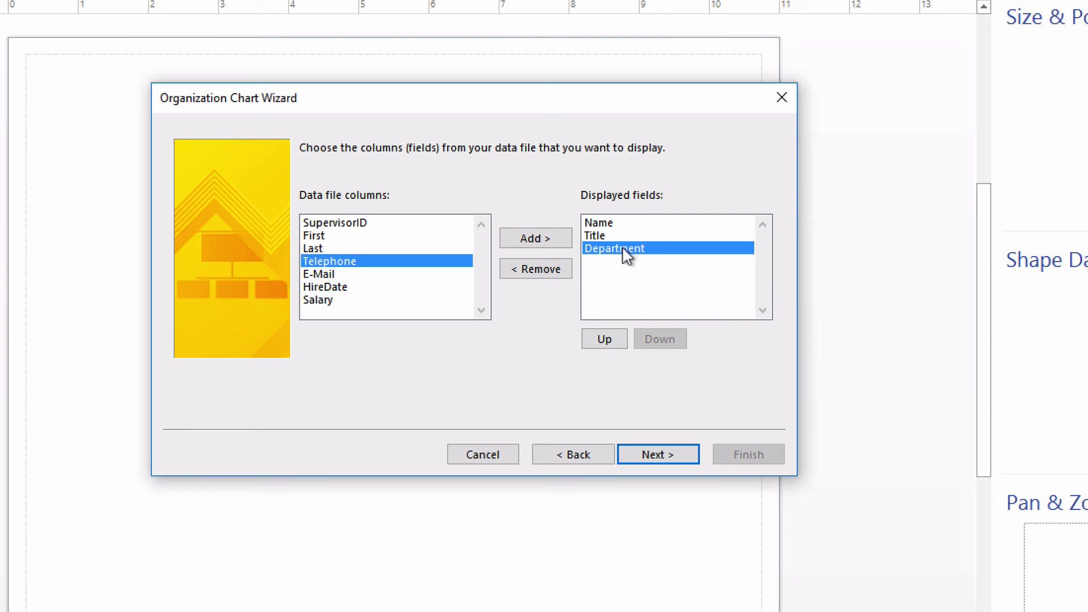
click(603, 338)
click(605, 338)
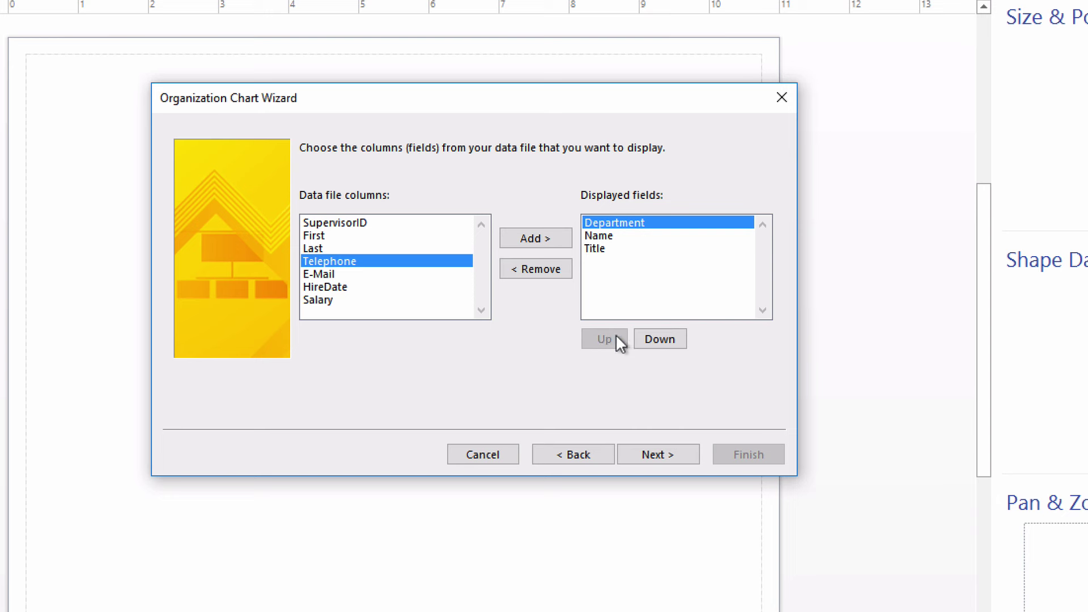
click(654, 338)
click(654, 338)
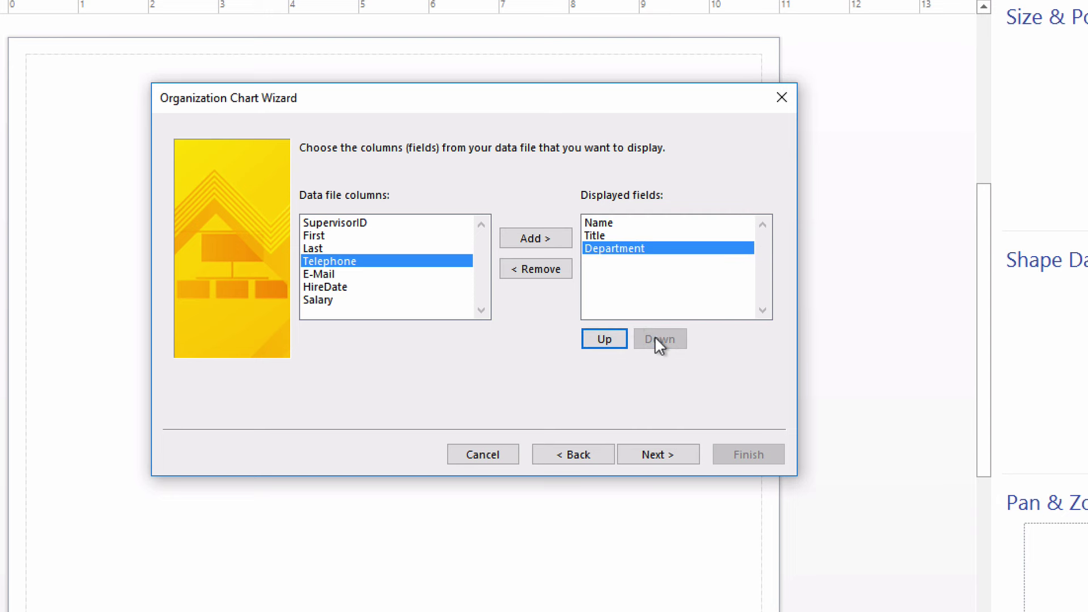
click(540, 268)
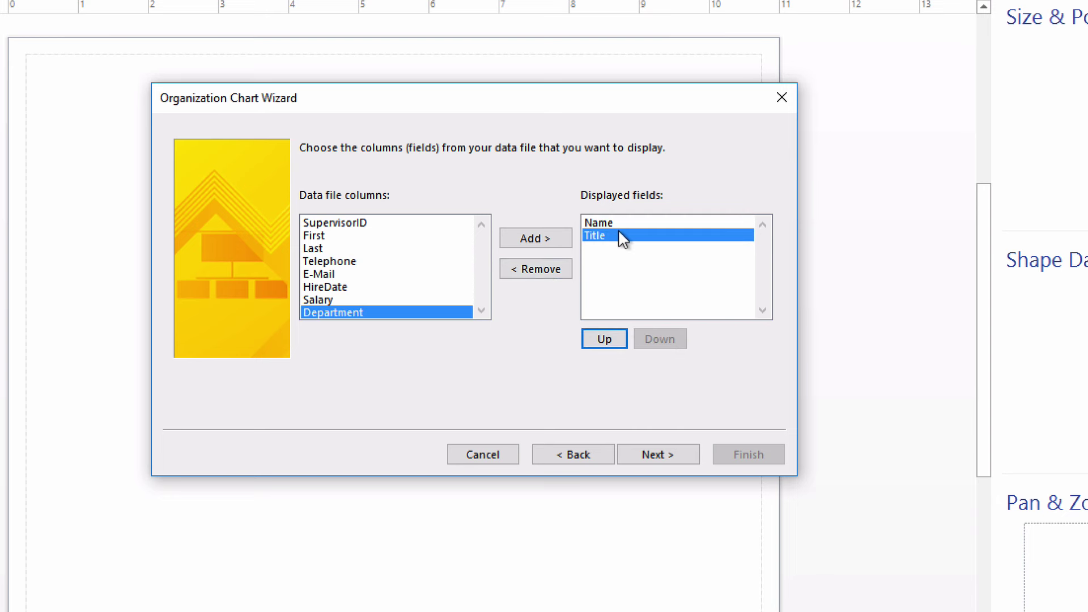
click(668, 454)
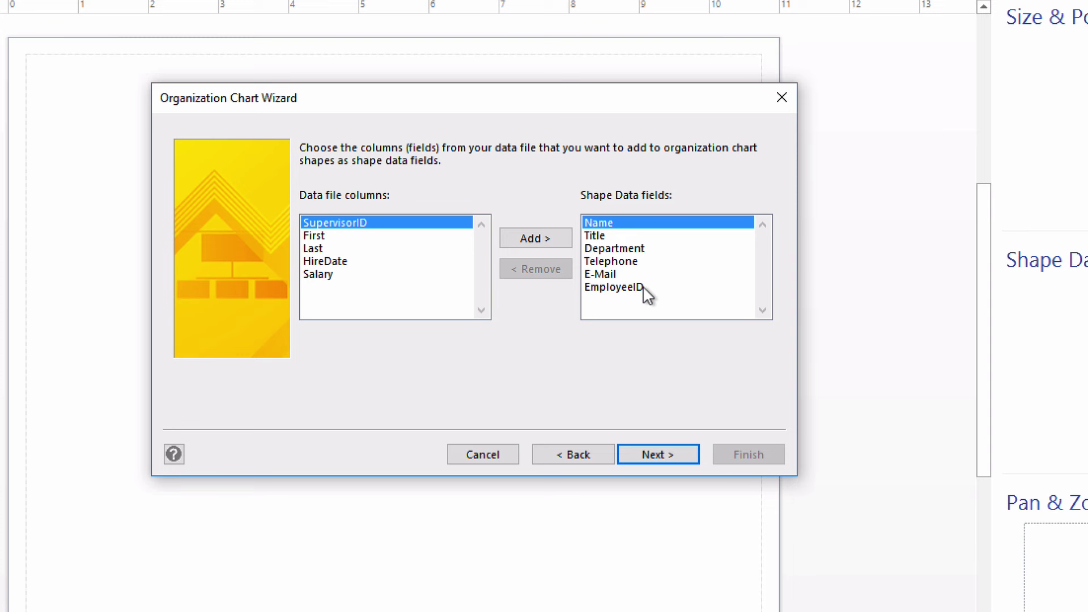
Move past the Shape Data fields page to the picture import step
click(674, 454)
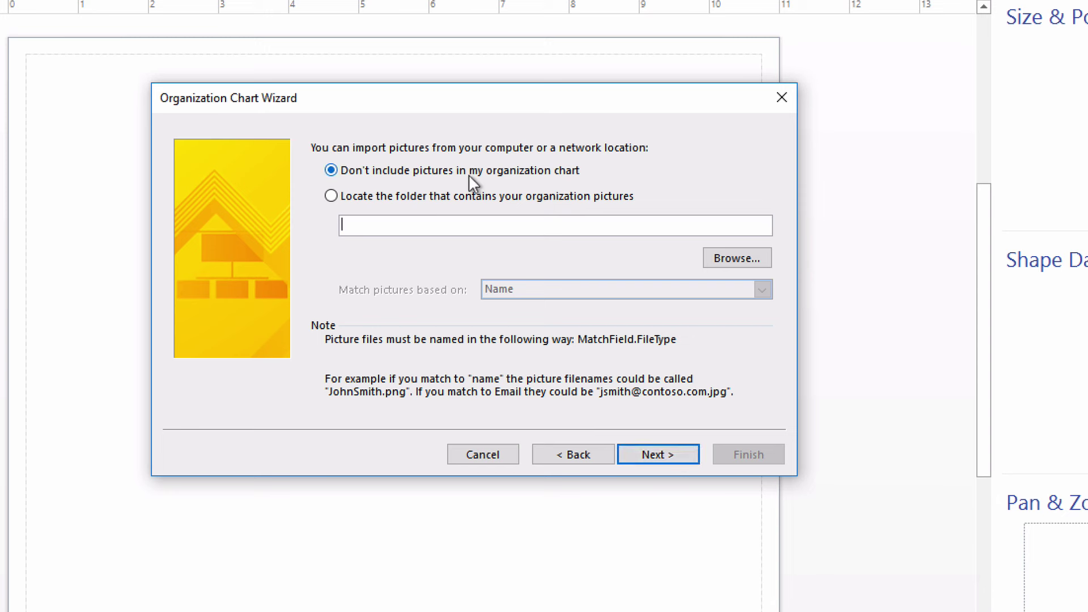
Exclude pictures, keep all 61 employees on one page, and finish the wizard
click(665, 457)
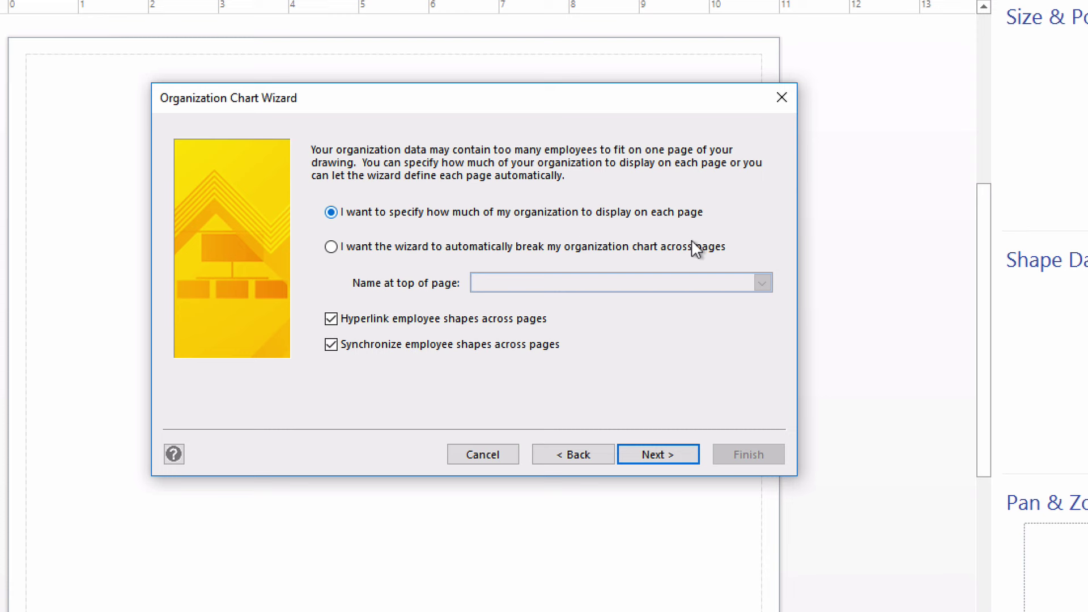
click(658, 455)
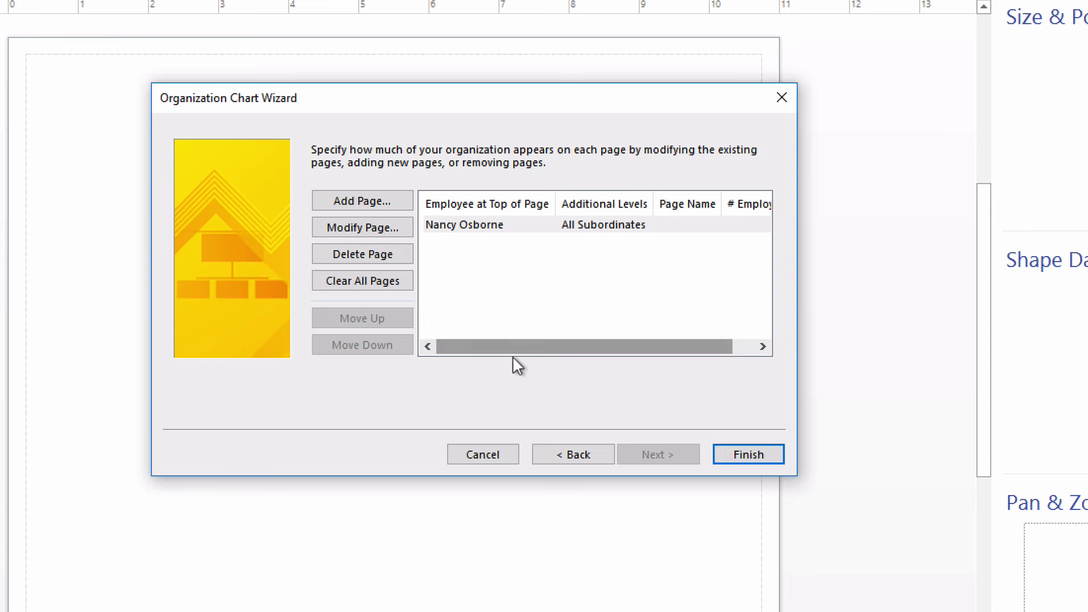
drag(509, 345, 550, 347)
drag(624, 348, 627, 348)
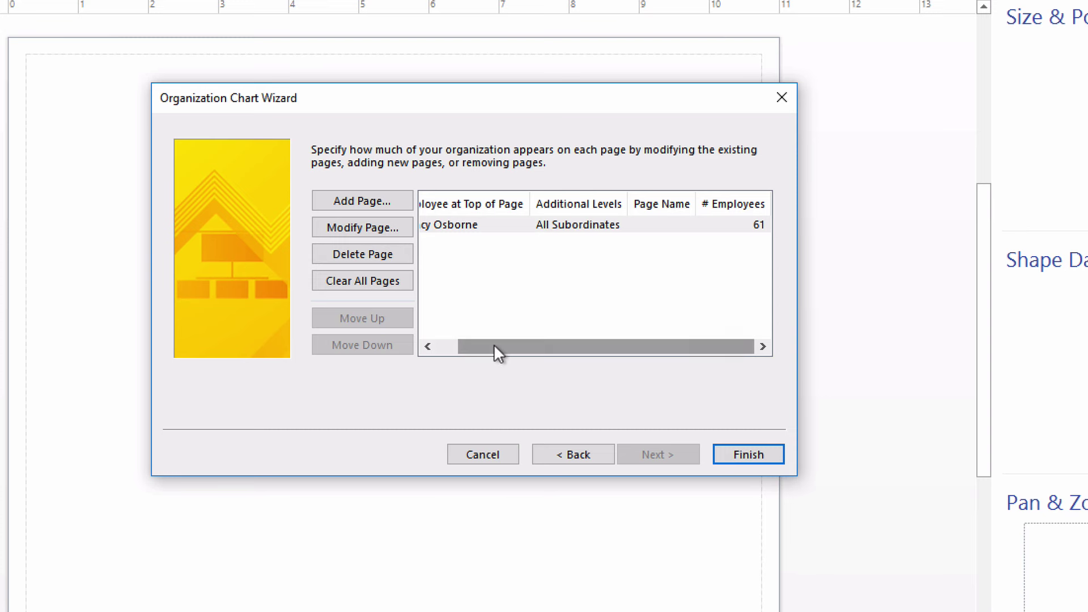
drag(494, 344, 447, 347)
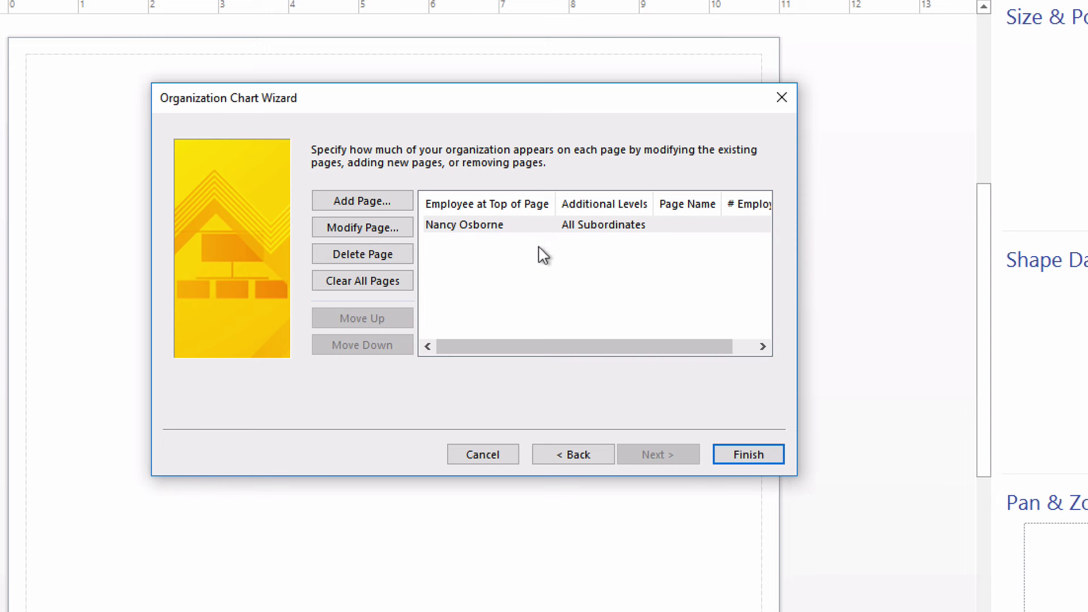
click(749, 455)
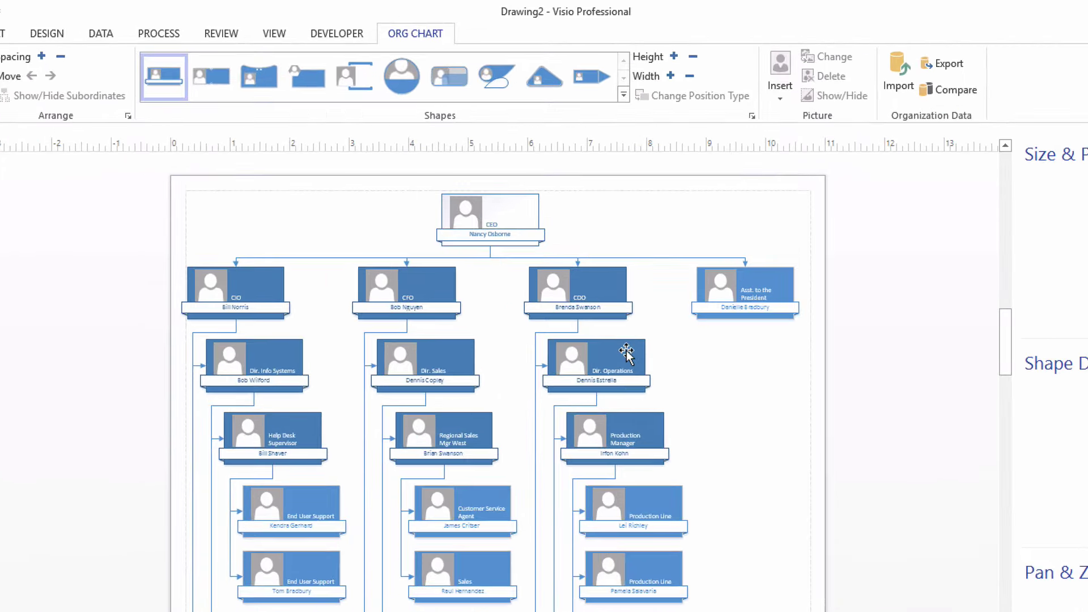
Check the position types of the Dir. Operations and CEO shapes, leaving both unchanged
click(594, 265)
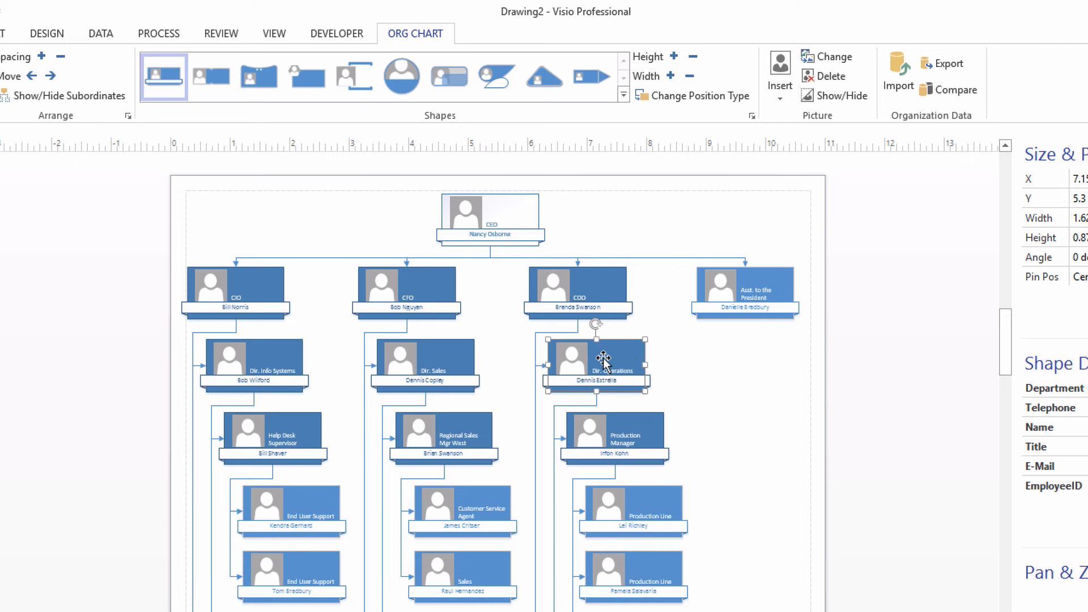
right_click(604, 361)
mouse_move(698, 413)
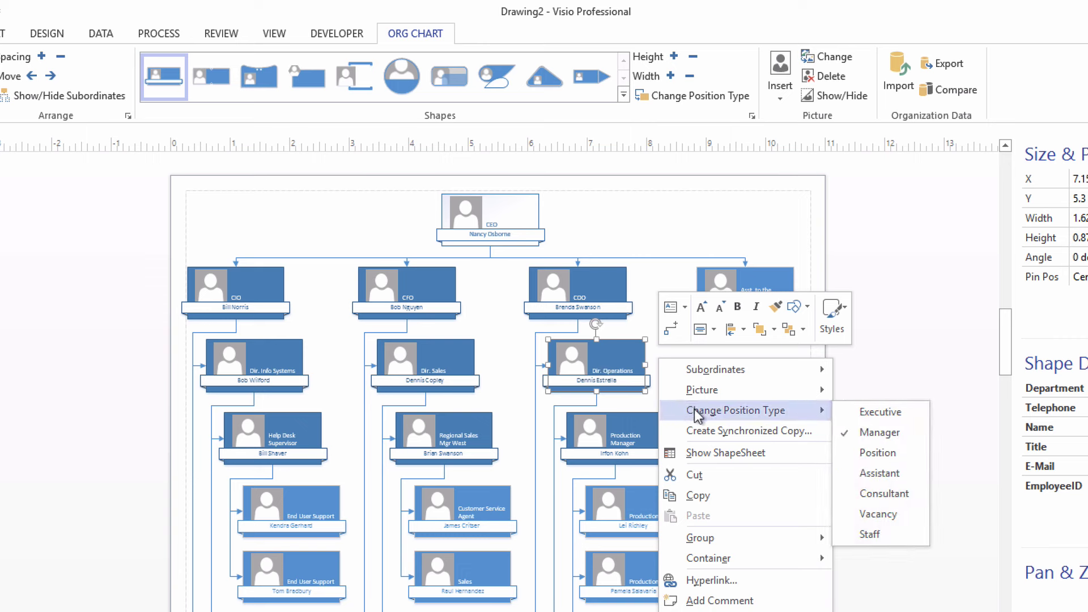
click(649, 216)
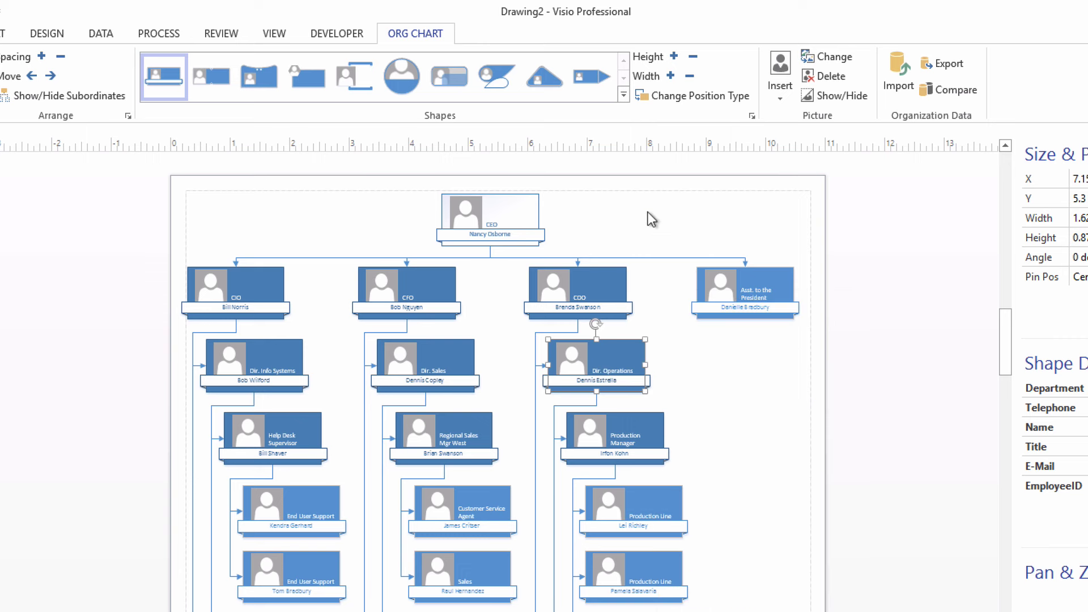
click(525, 209)
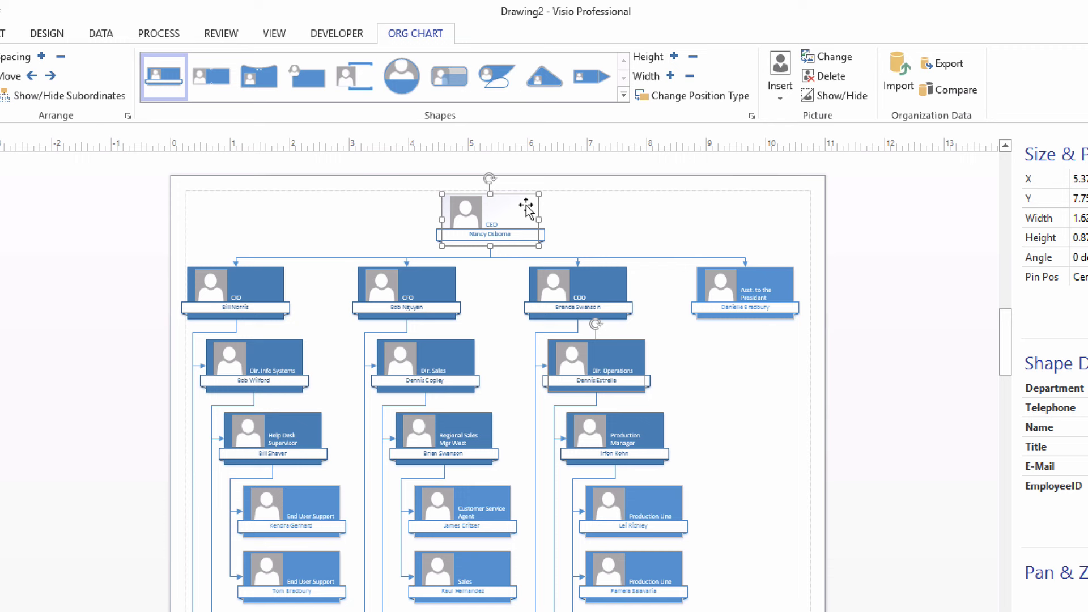
right_click(518, 211)
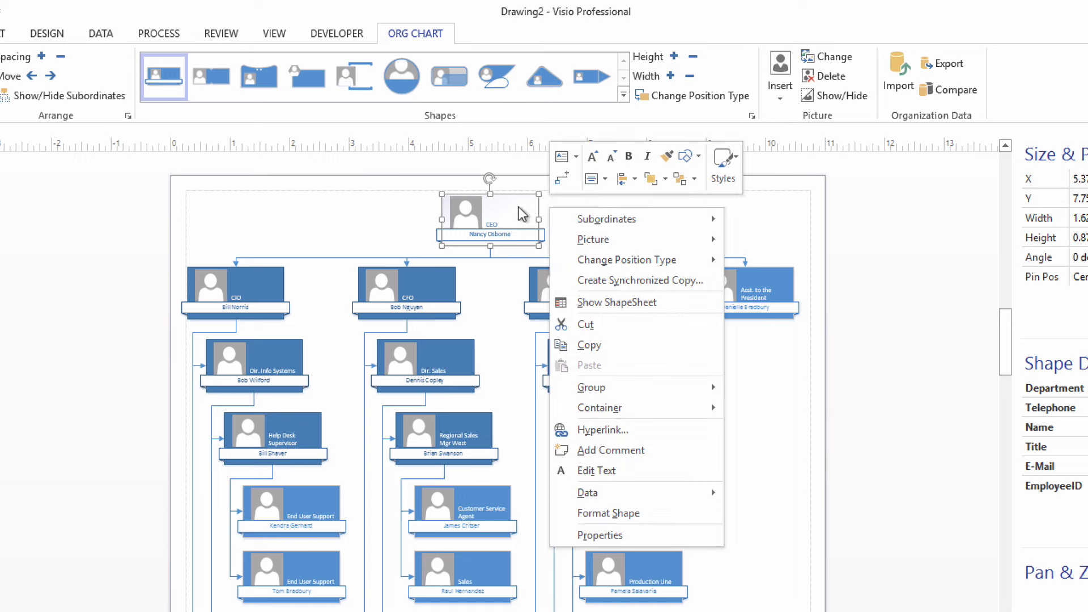
mouse_move(587, 267)
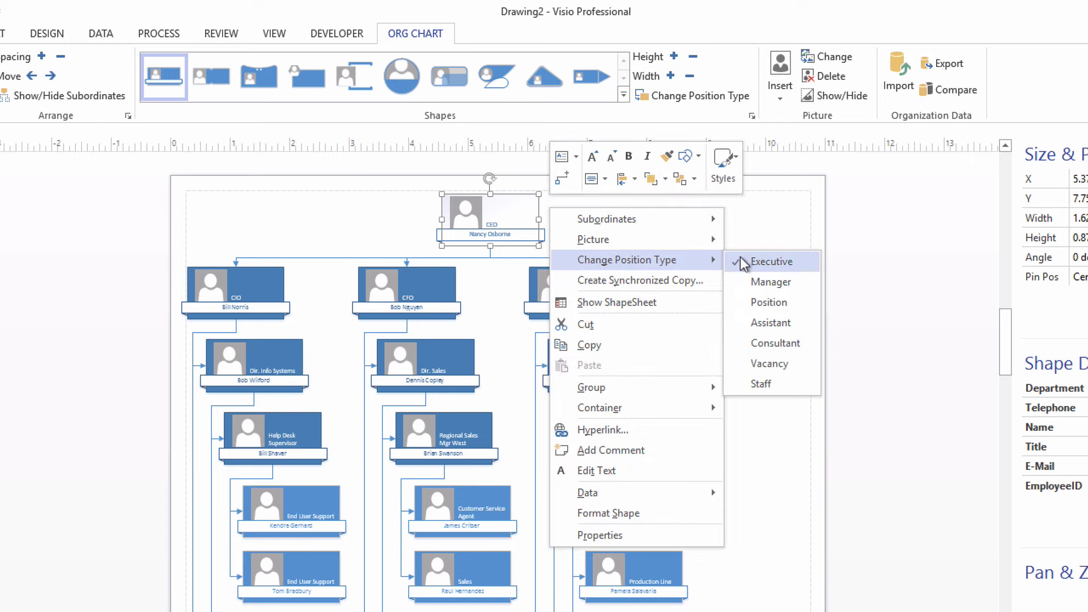
click(775, 223)
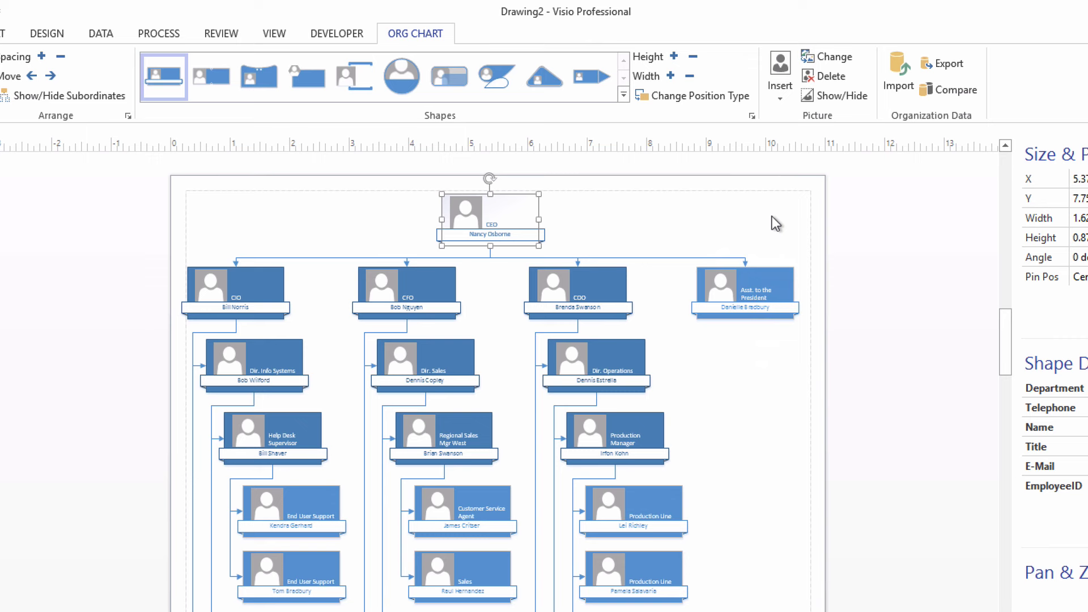
click(774, 223)
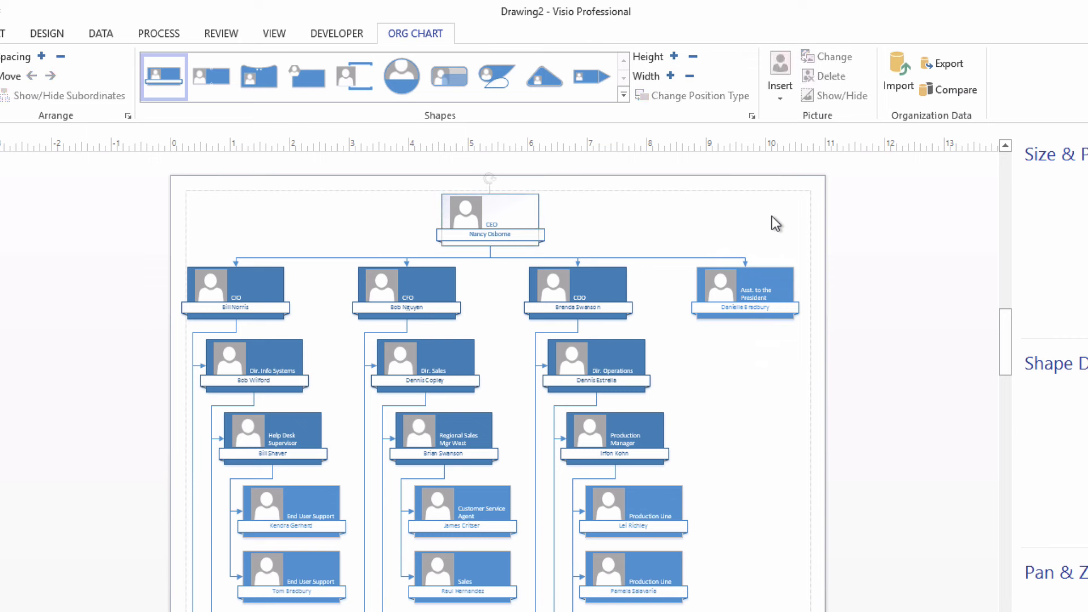
Make the Asst. to the President shape an Assistant position type
right_click(778, 281)
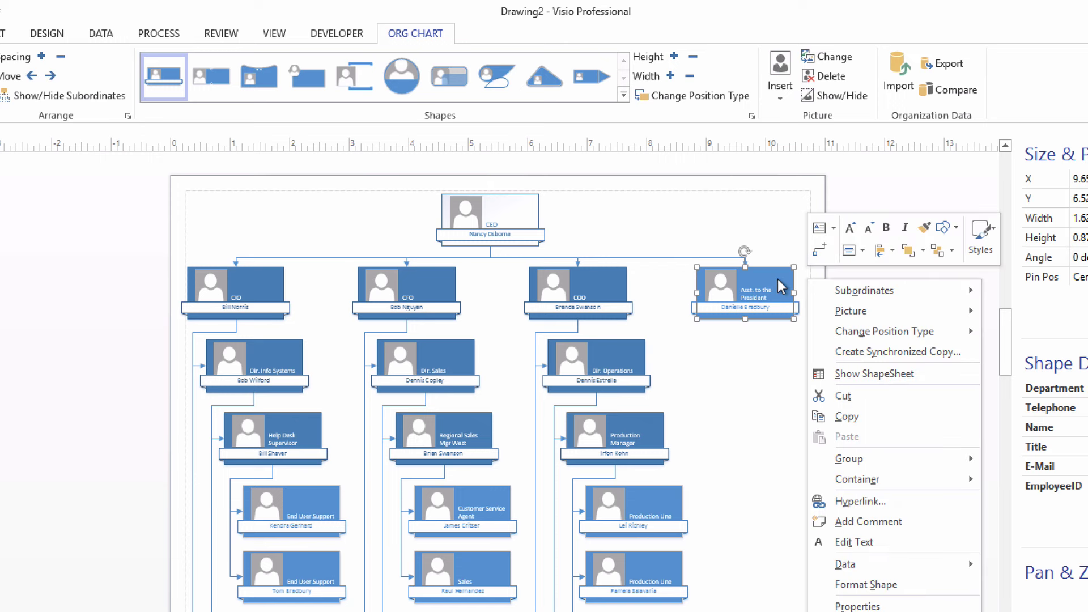
mouse_move(852, 333)
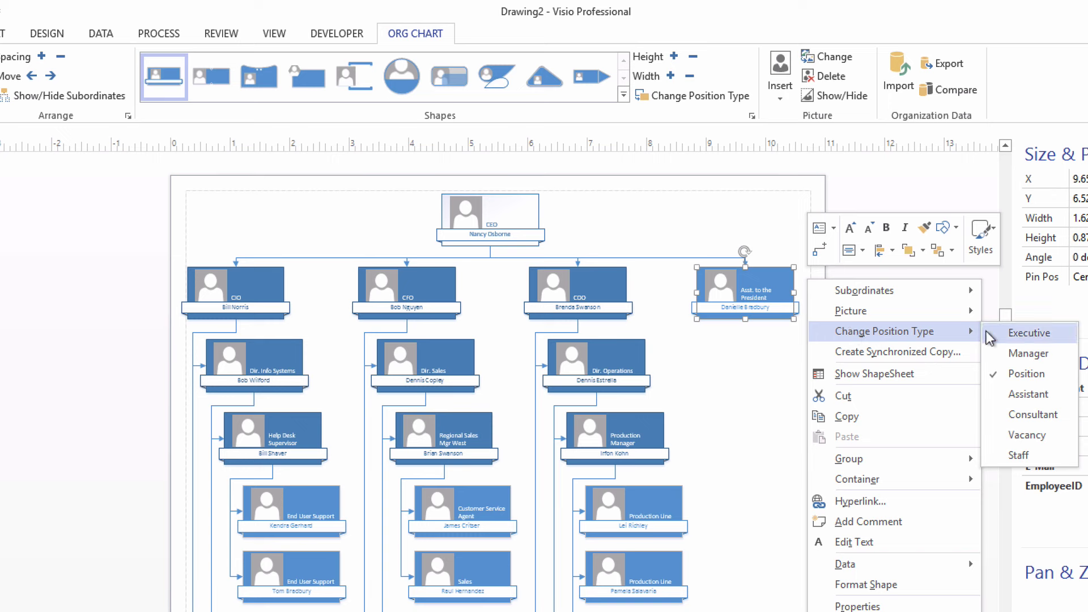
click(1012, 396)
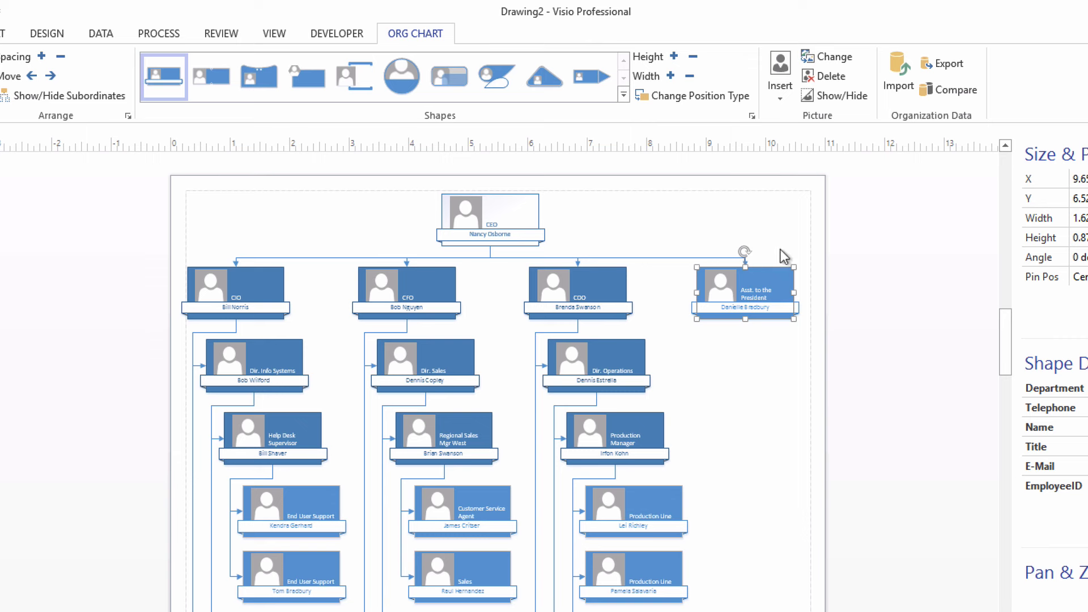
Change the COO, CFO and CIO shapes to the Executive position type
click(609, 282)
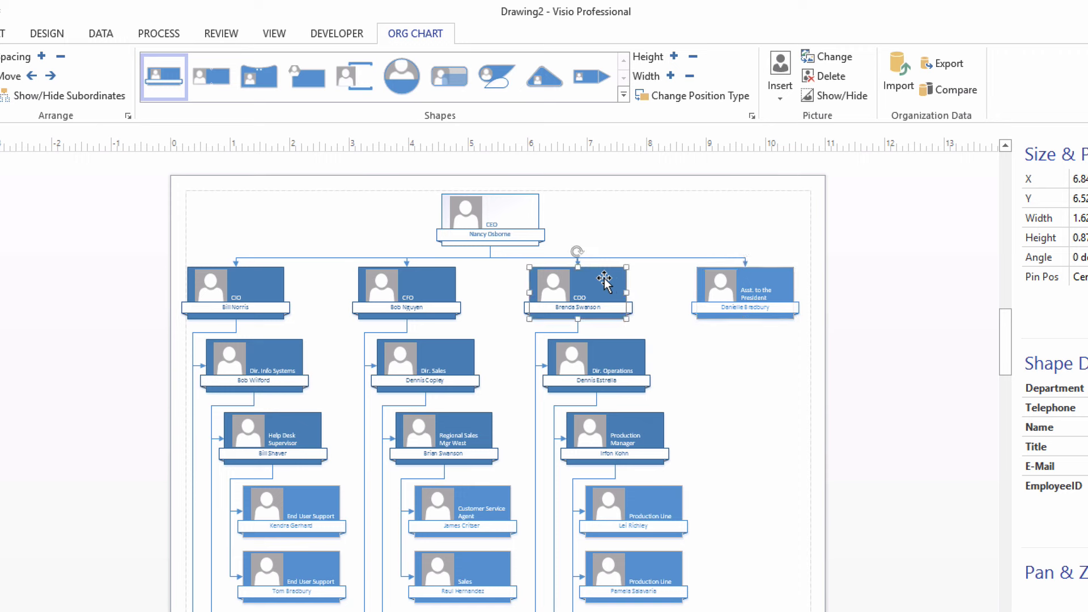
shift+click(437, 282)
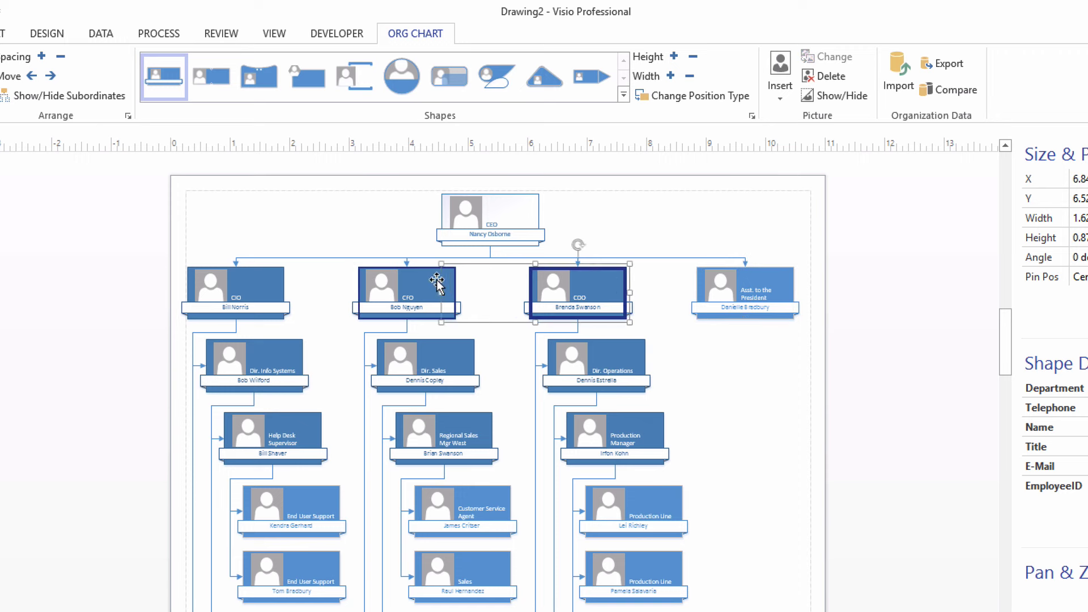
shift+click(271, 280)
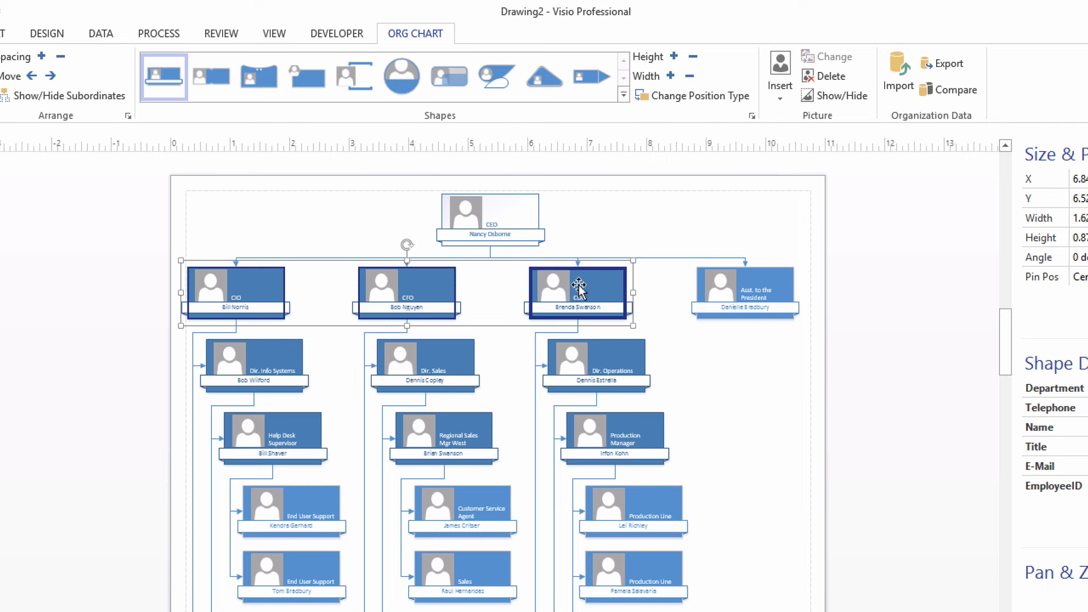
click(709, 95)
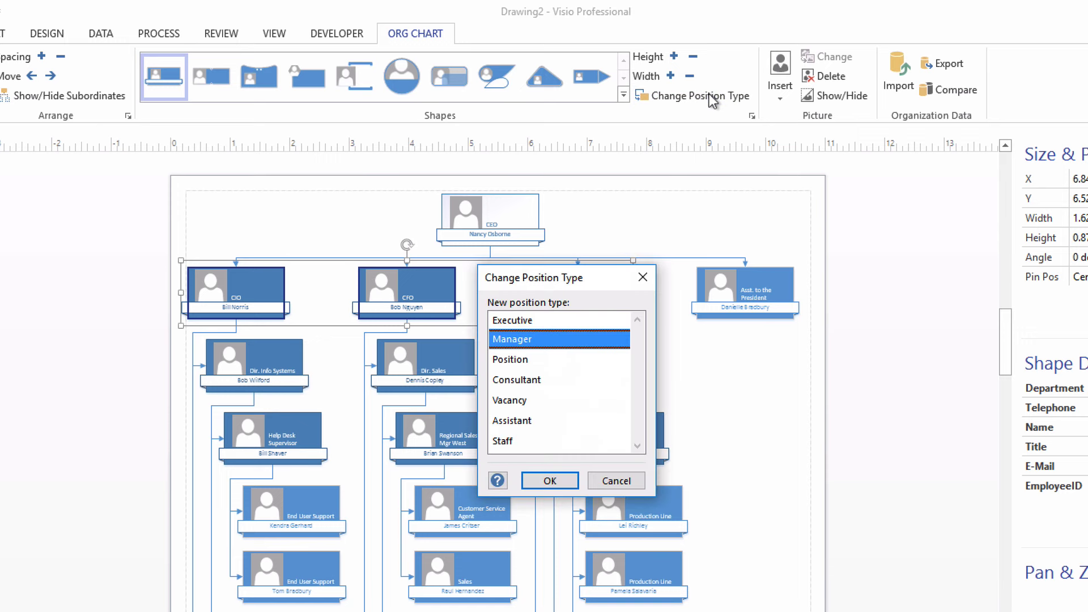
click(527, 321)
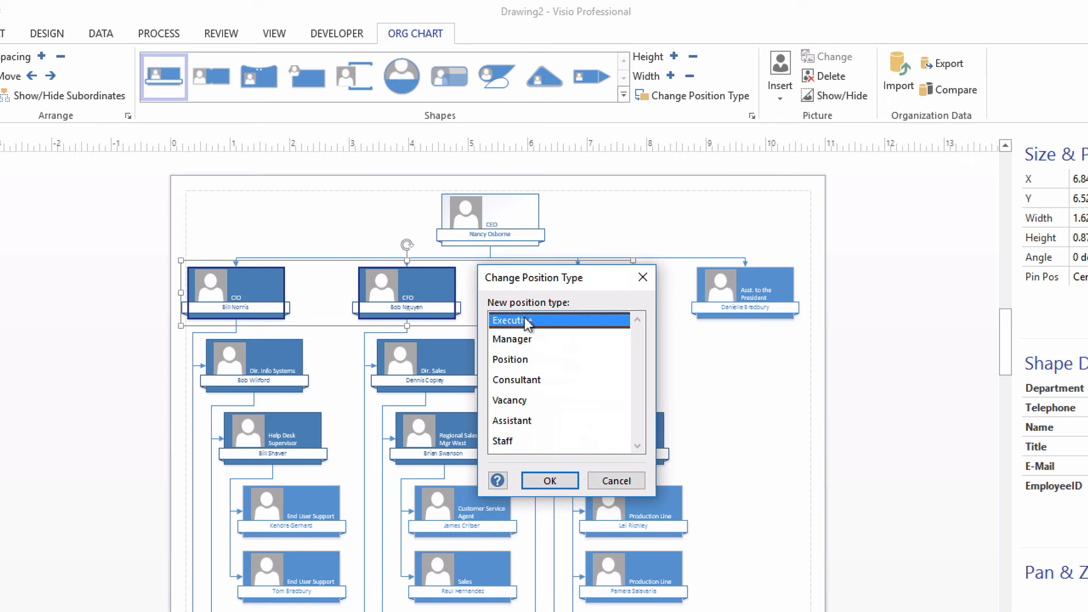
click(548, 481)
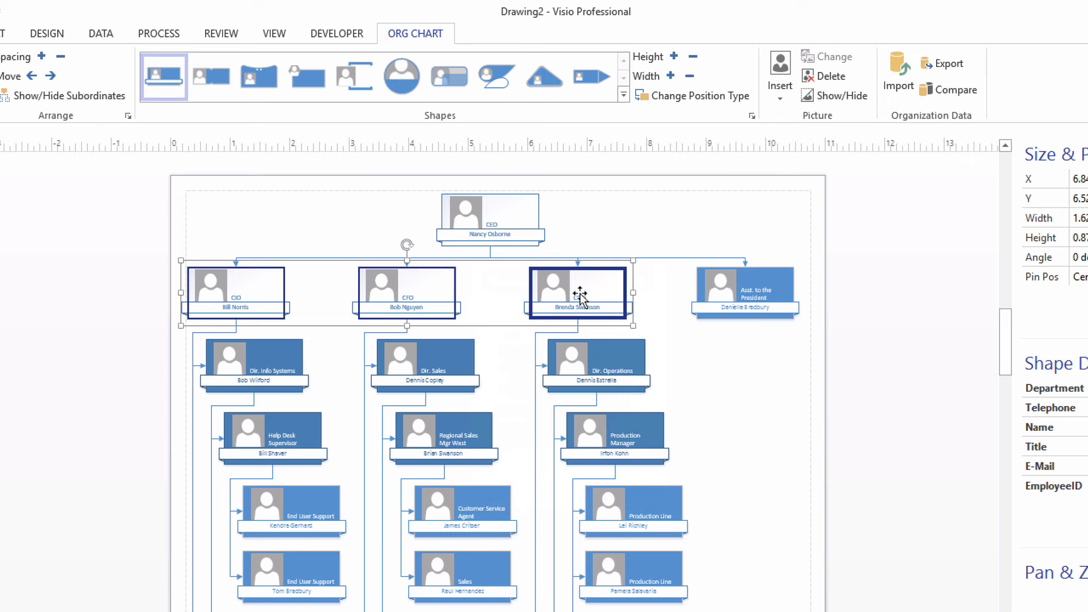
Re-lay out the org chart, then select the Asst. to the President shape
click(847, 285)
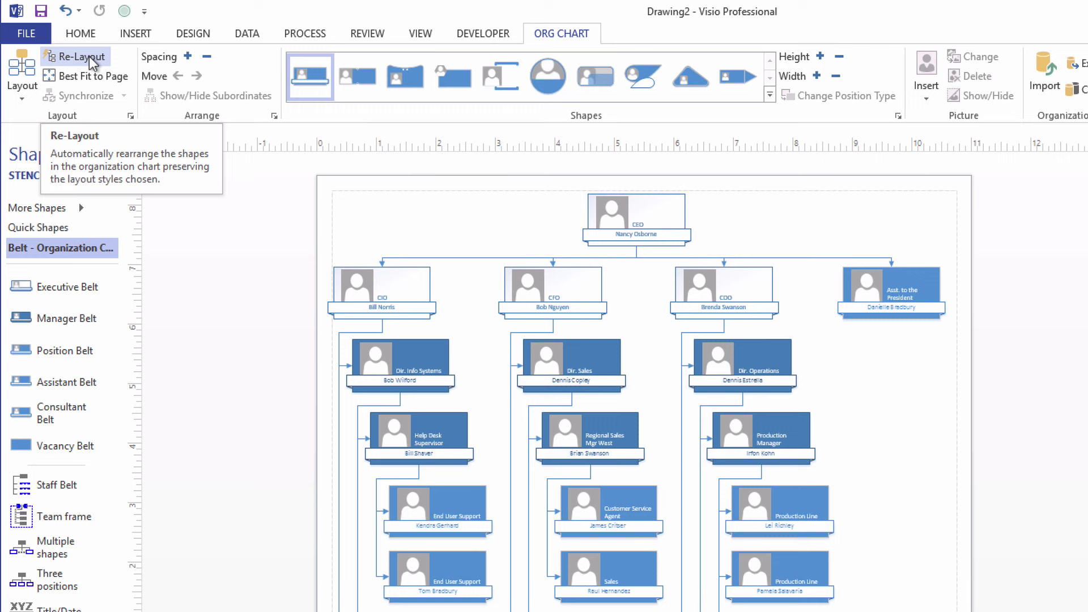
click(91, 63)
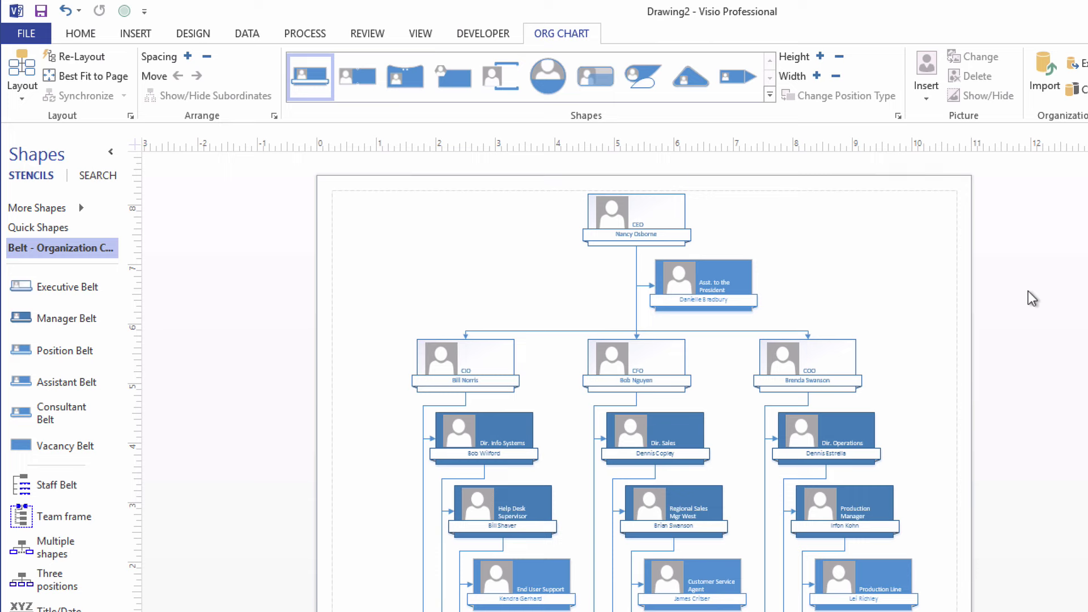
click(746, 270)
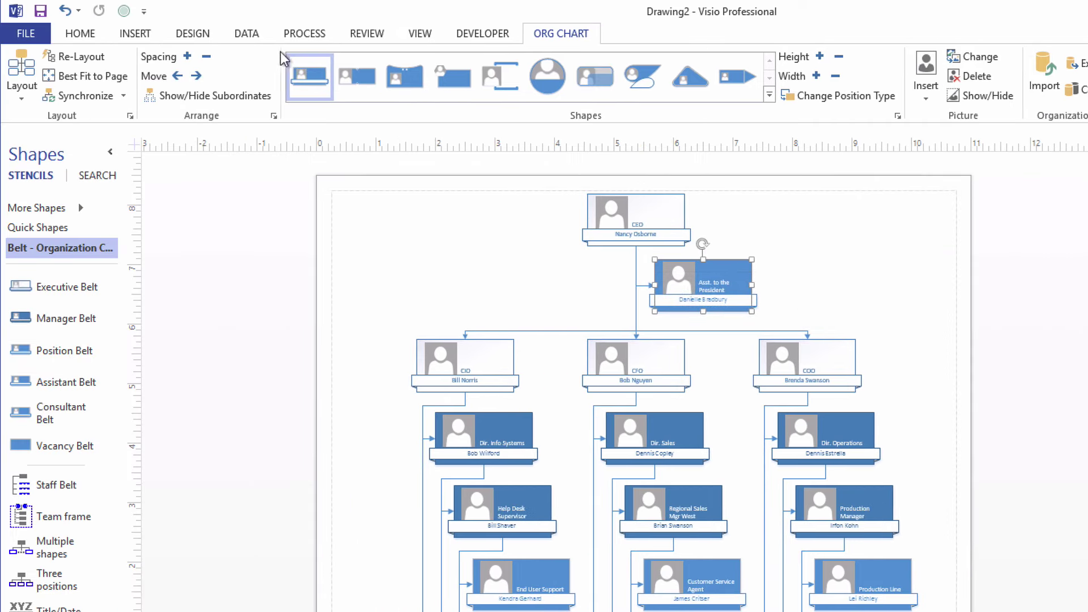
Import Sheet1 of Employee Data.xlsx with all rows and columns, keyed on EmployeeID
click(247, 35)
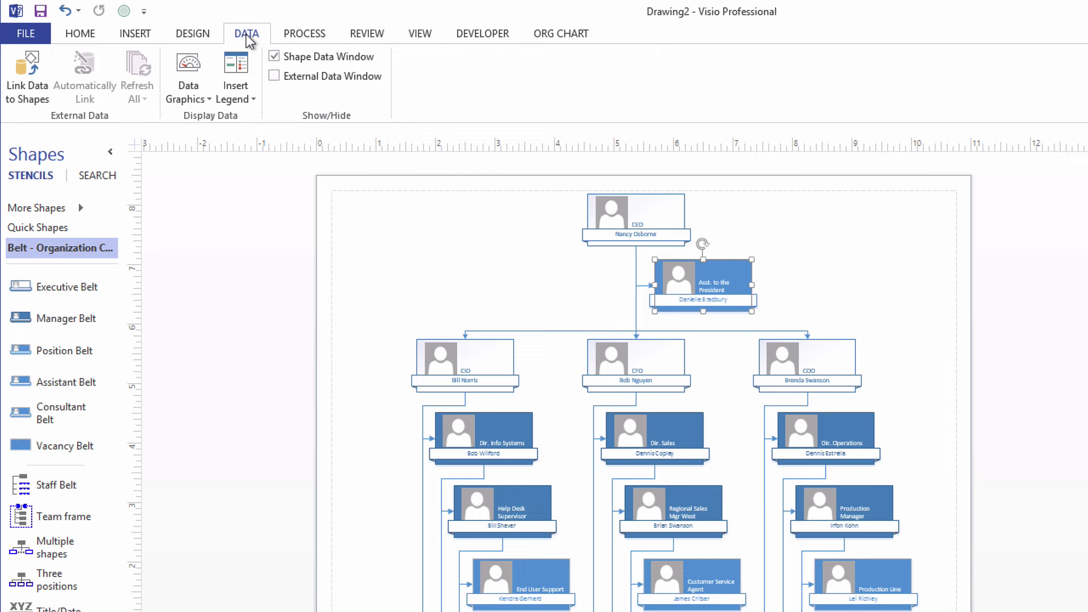
click(30, 75)
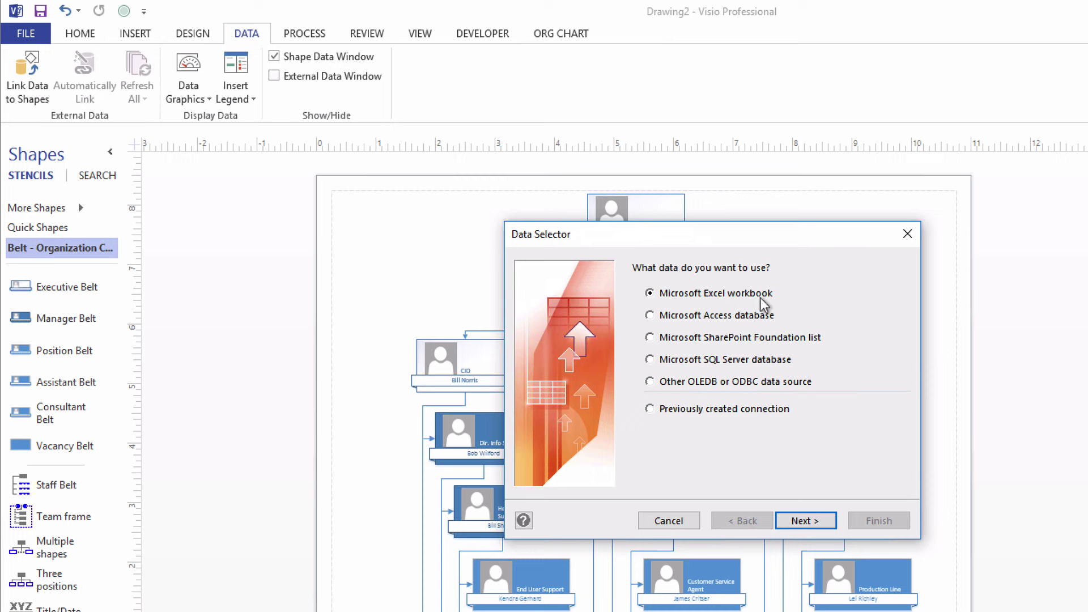
click(806, 520)
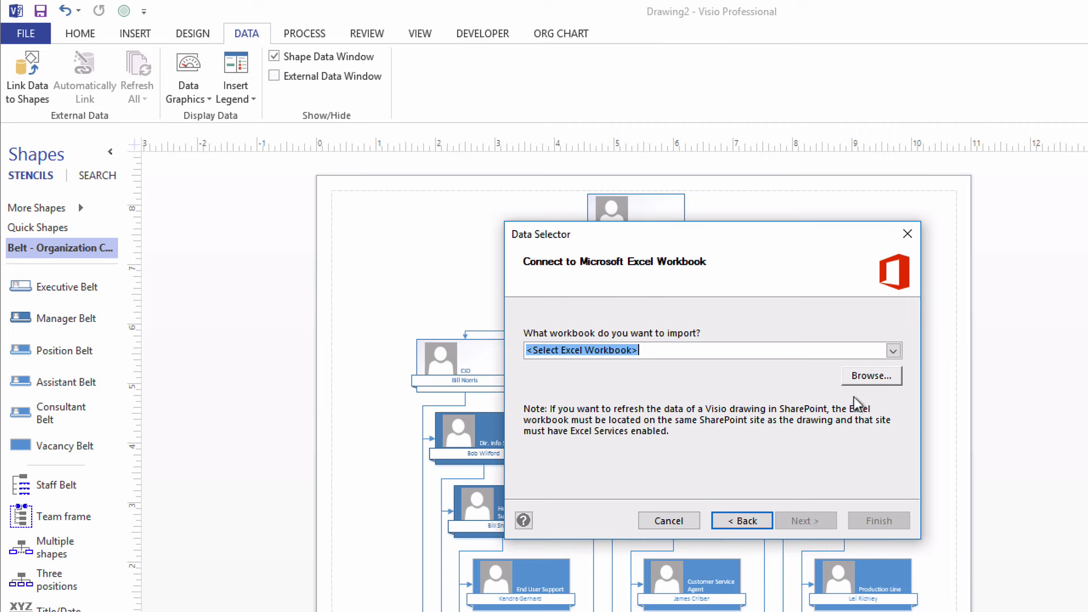
click(893, 351)
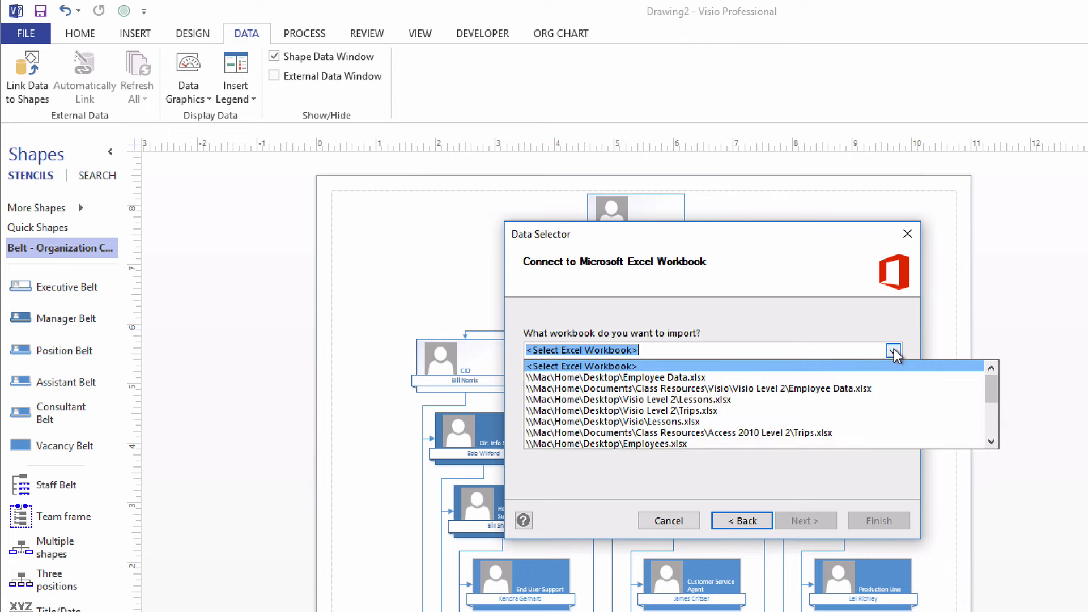
click(701, 377)
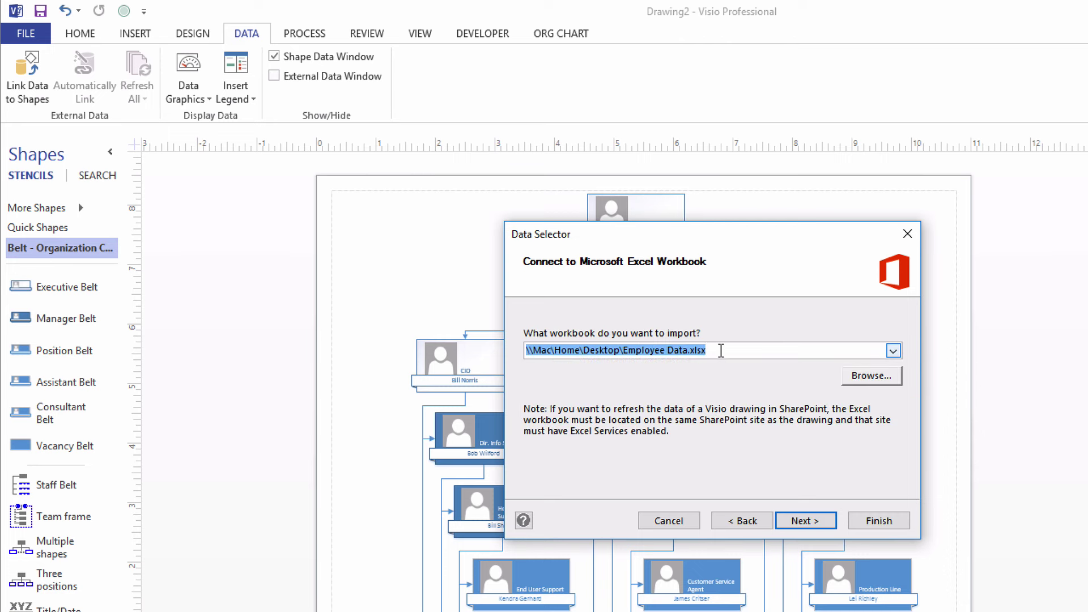
click(805, 521)
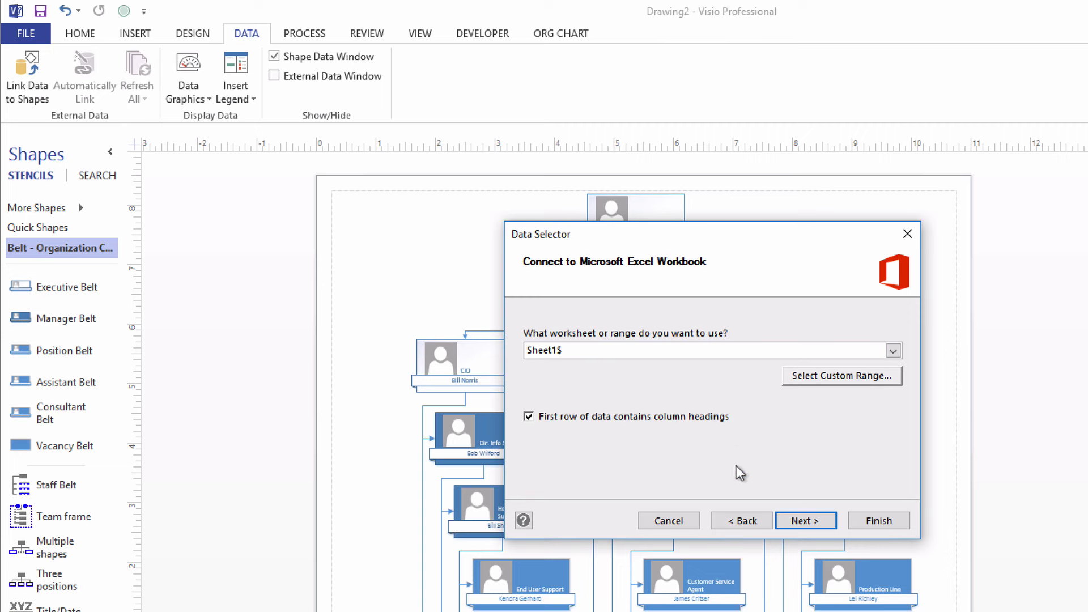
click(821, 522)
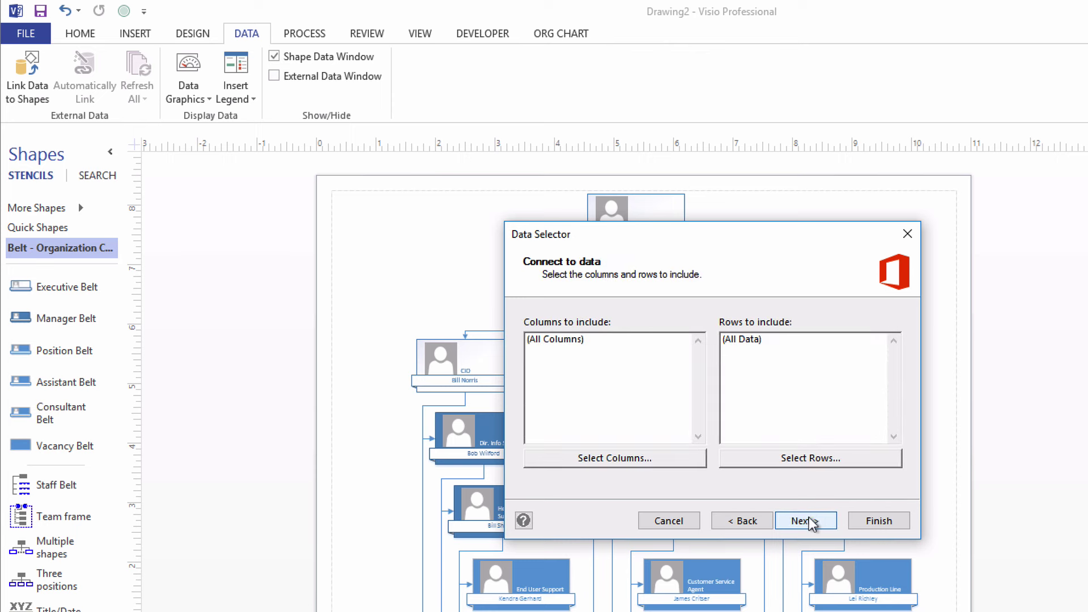
click(822, 521)
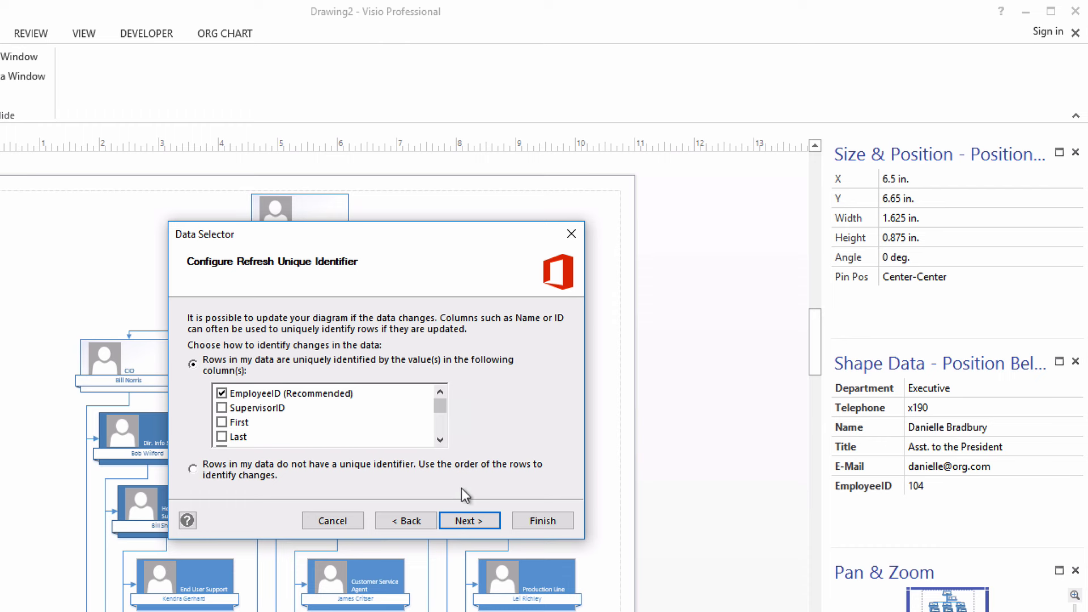
click(476, 521)
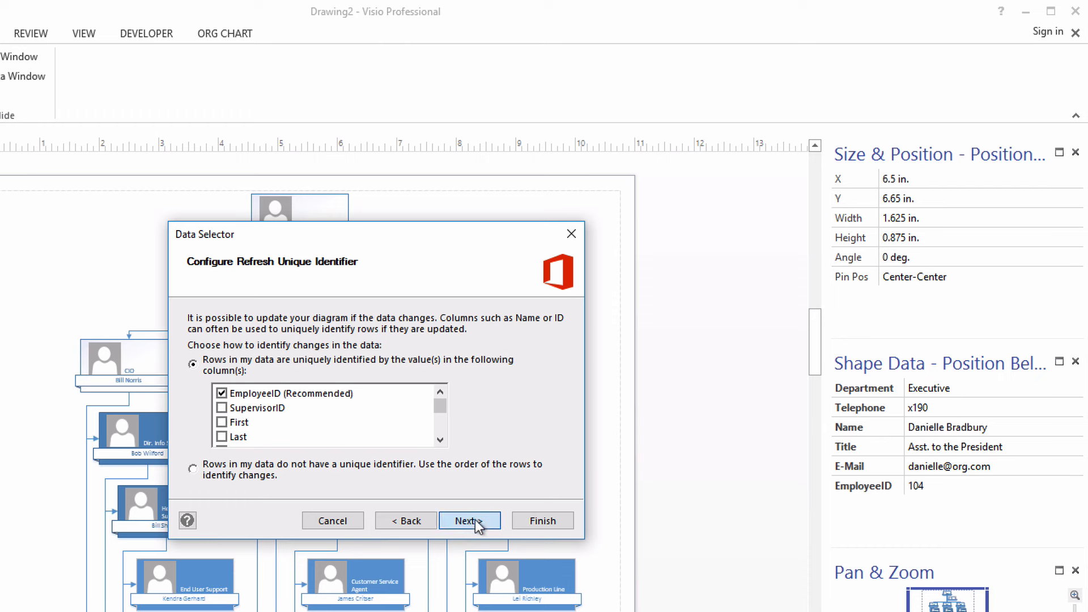
click(535, 521)
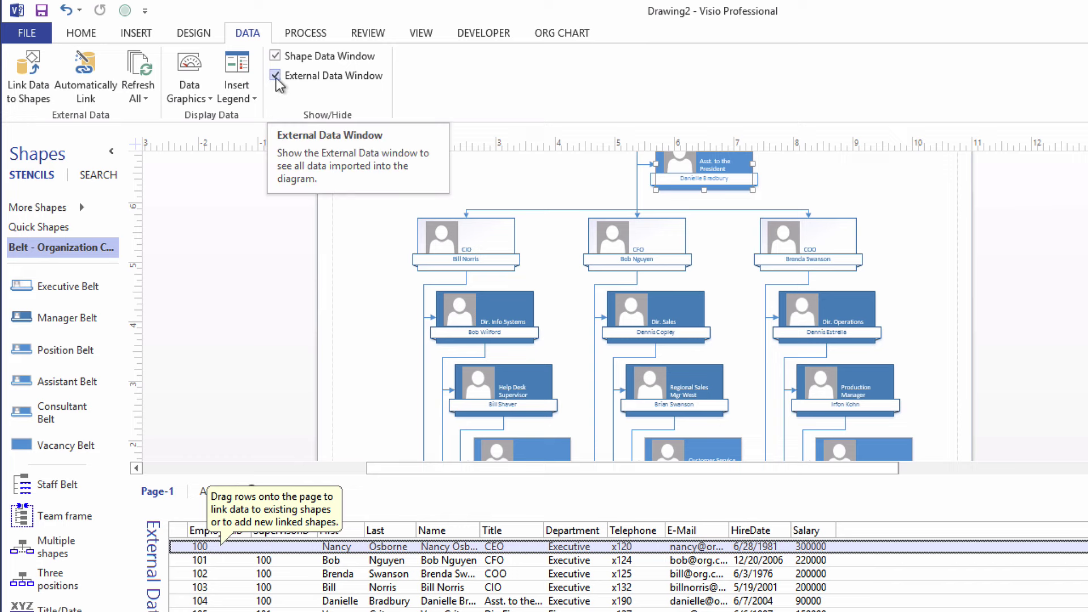
click(275, 78)
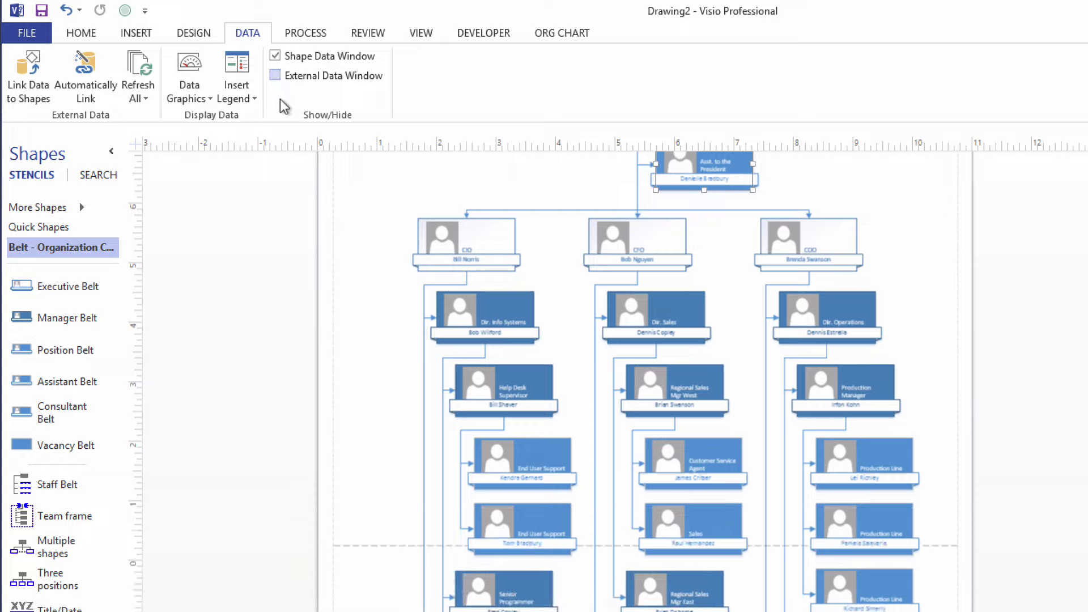
click(275, 78)
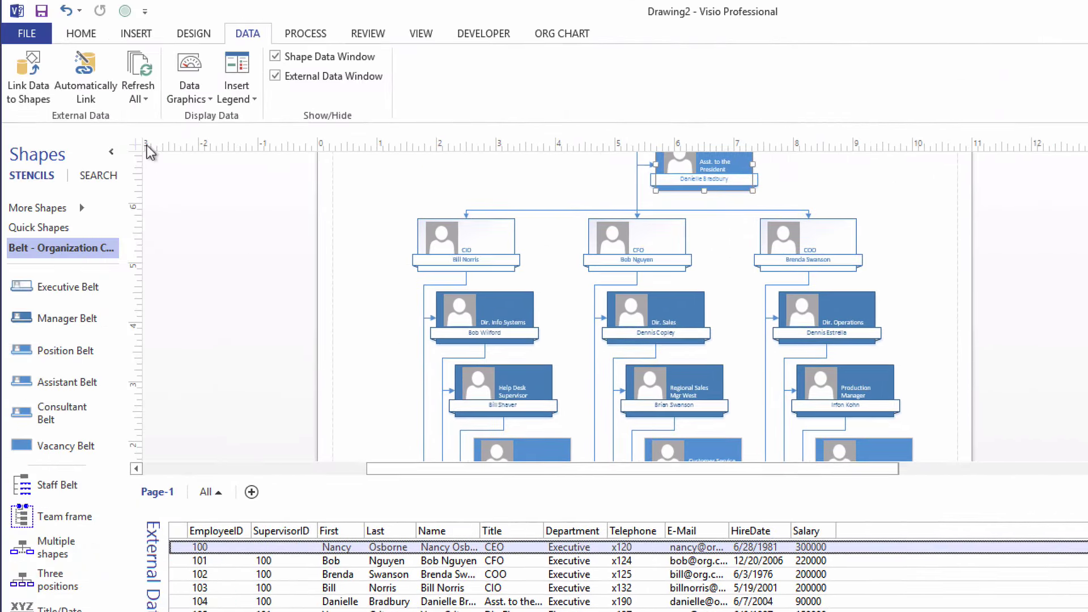
Start automatic linking of data rows to all shapes on the page
click(86, 65)
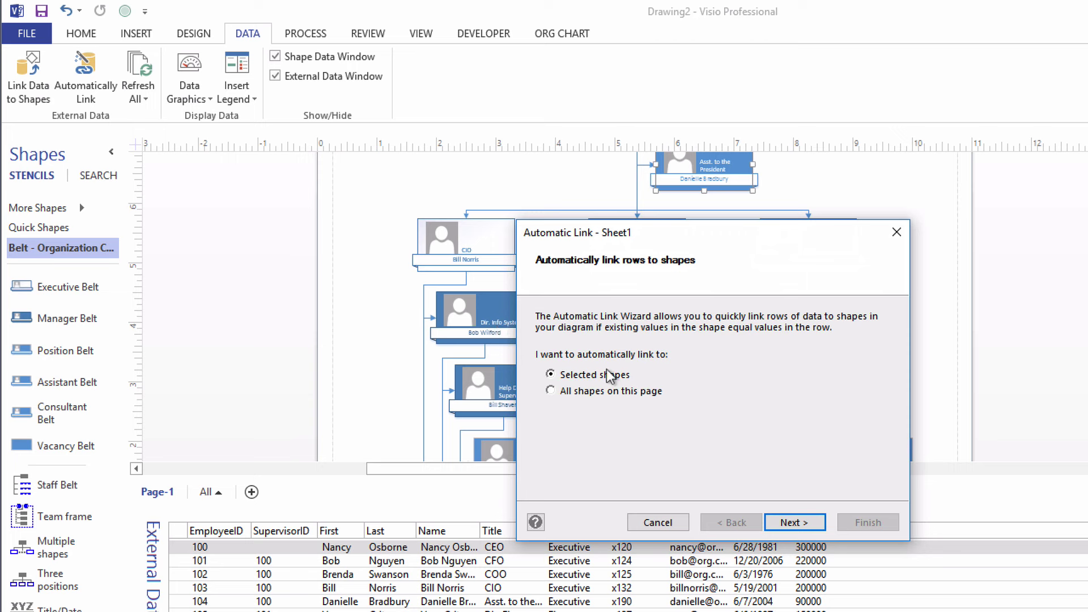
click(551, 391)
click(794, 523)
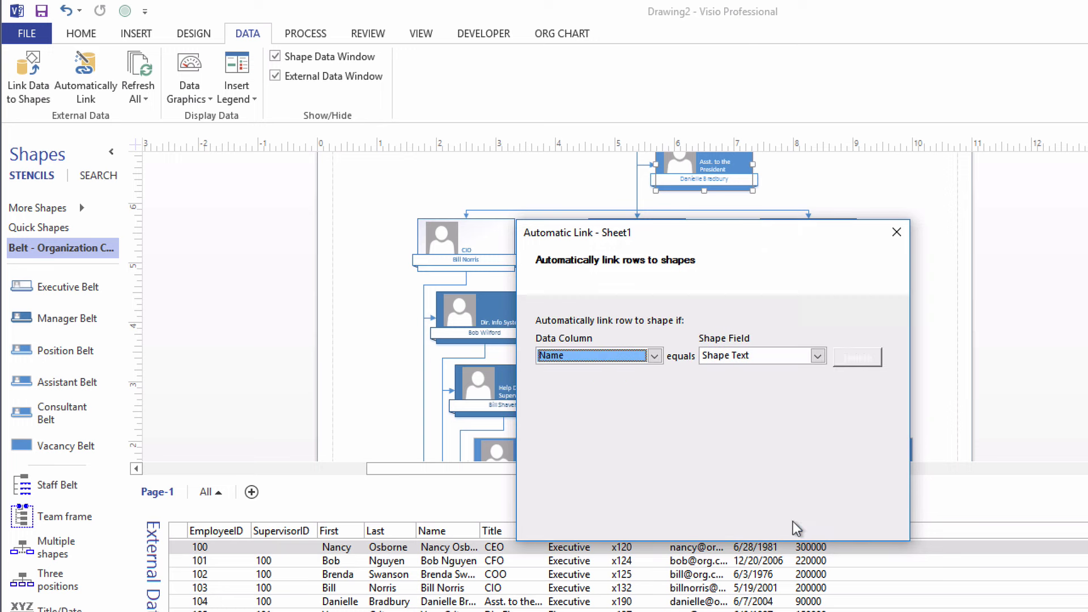
Match the EmployeeID data column to the shapes' EmployeeID field and finish linking
click(655, 356)
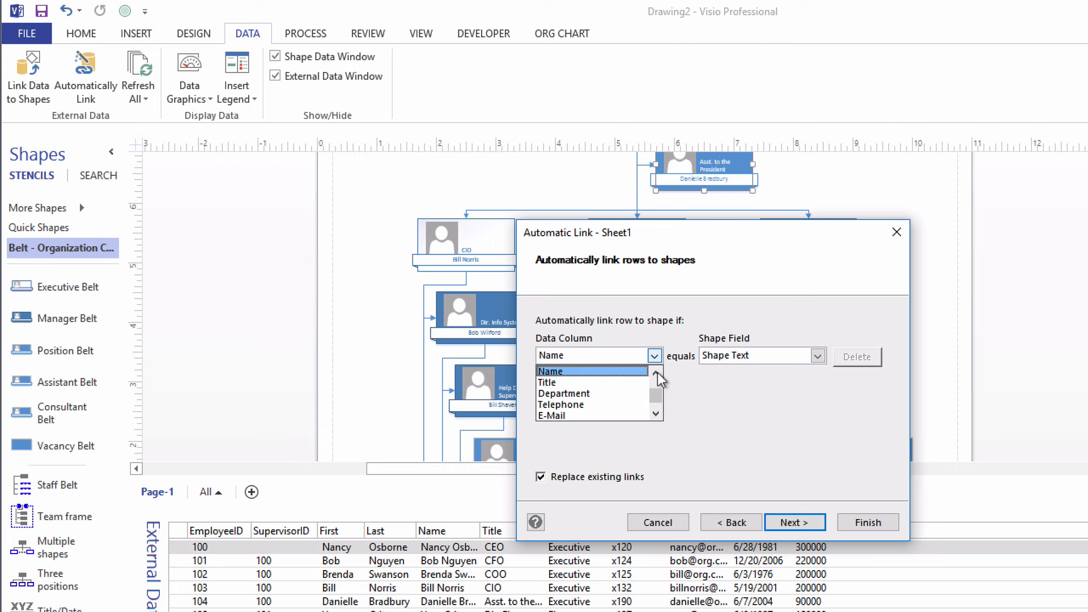
click(656, 373)
click(656, 372)
click(656, 373)
click(656, 373)
click(656, 373)
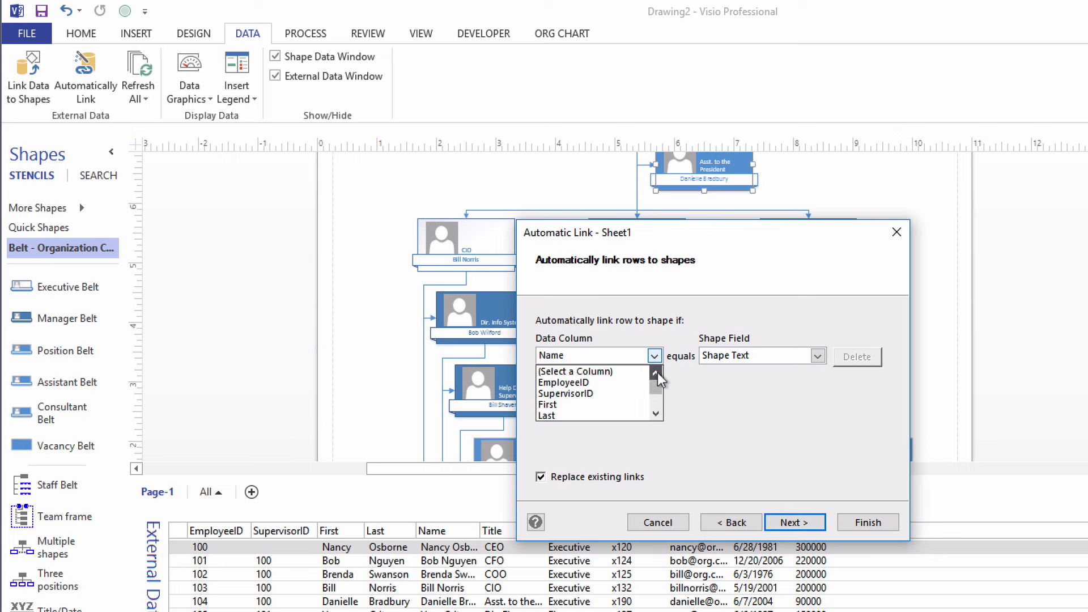
click(583, 383)
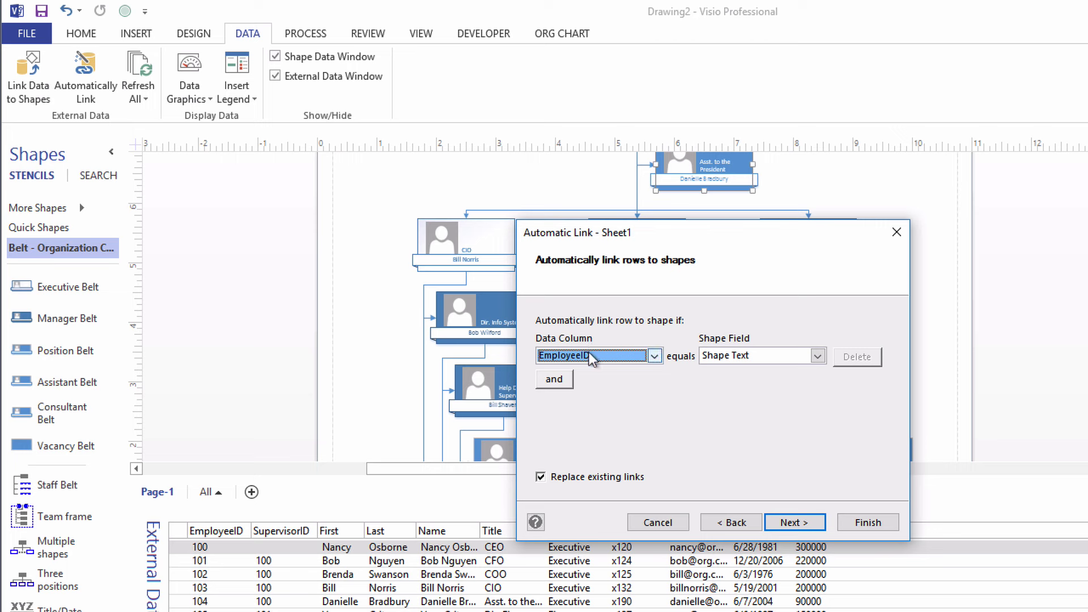
click(818, 356)
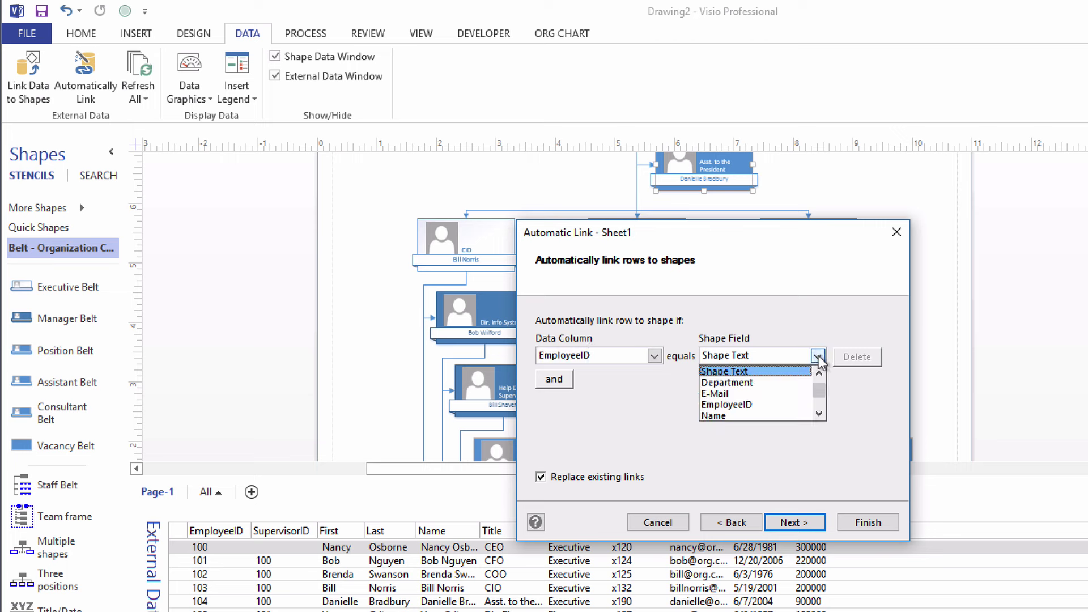
click(754, 404)
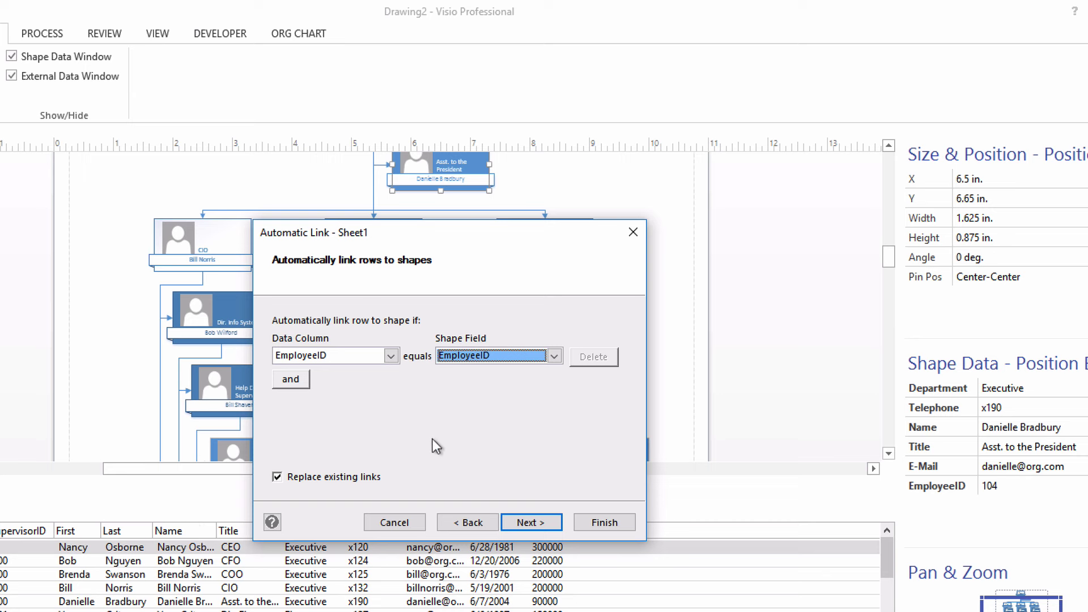
click(531, 522)
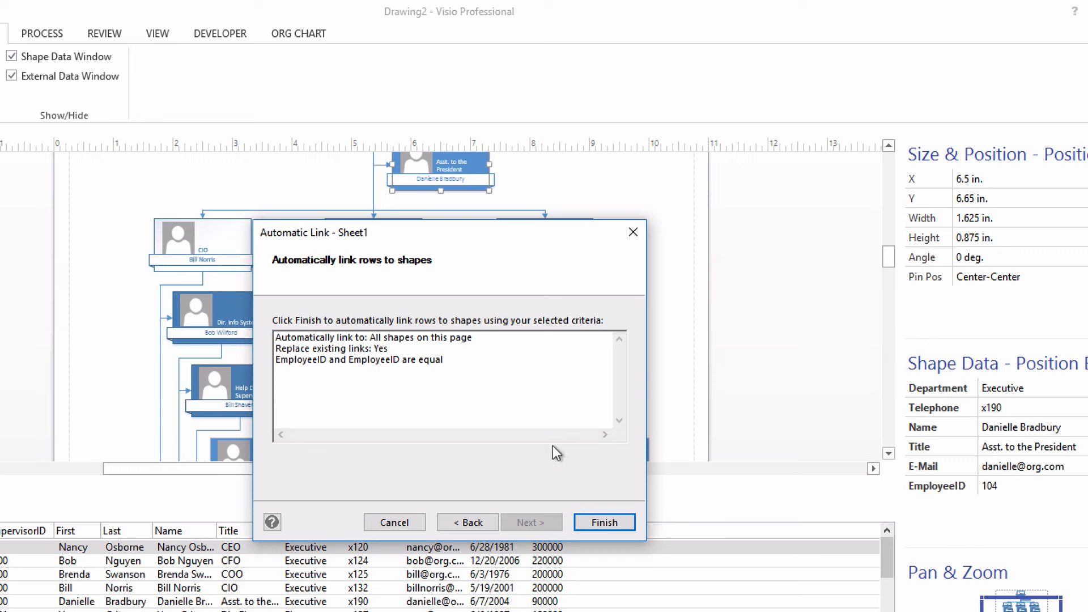
click(604, 522)
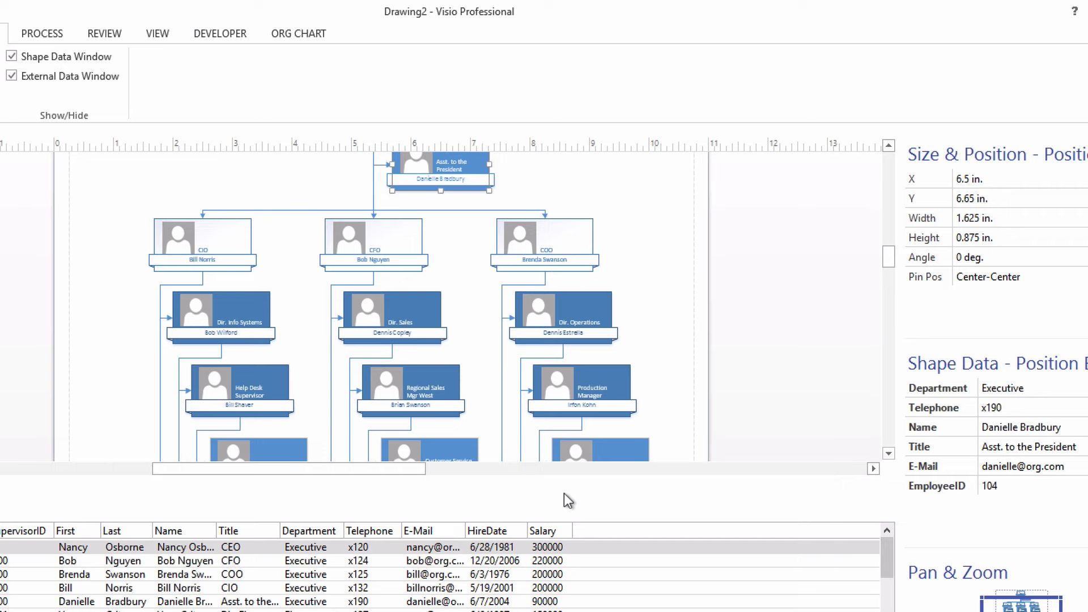
Select the COO shape and scroll through its linked Shape Data
click(500, 243)
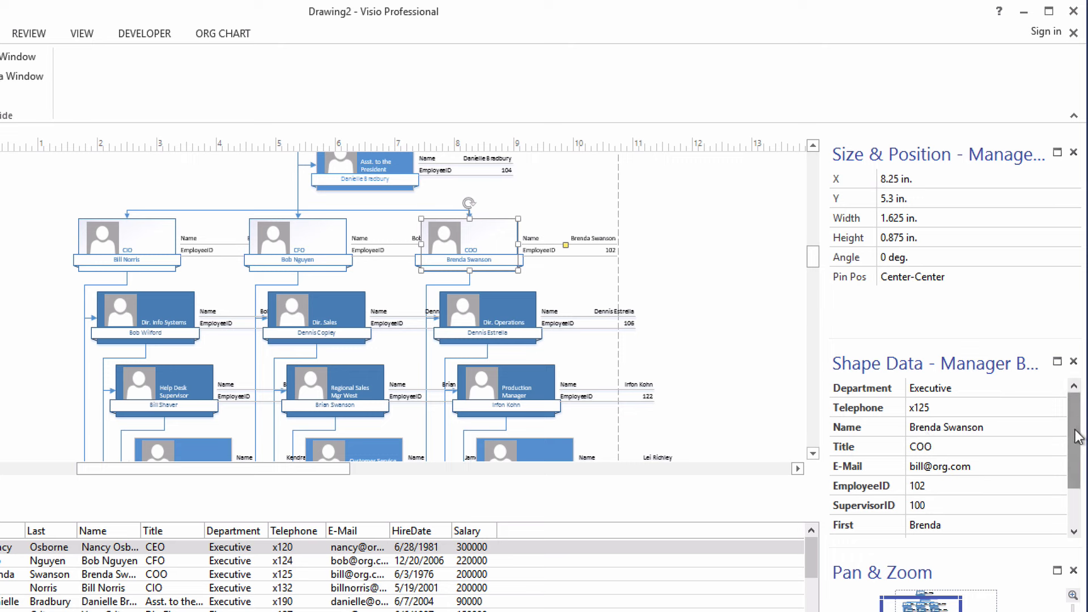
drag(1077, 438, 1079, 476)
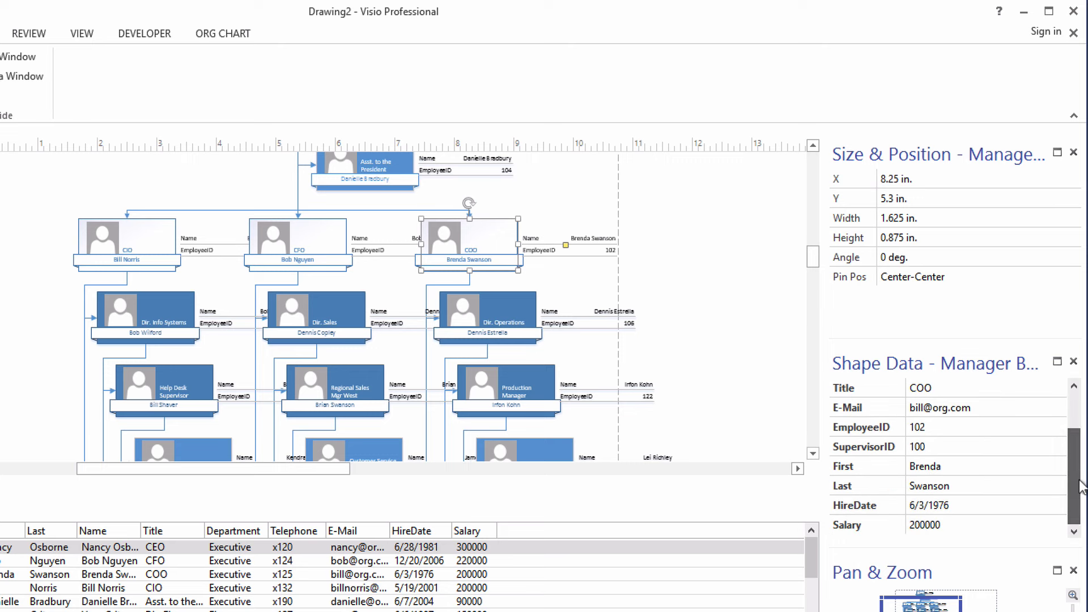
drag(956, 506, 949, 509)
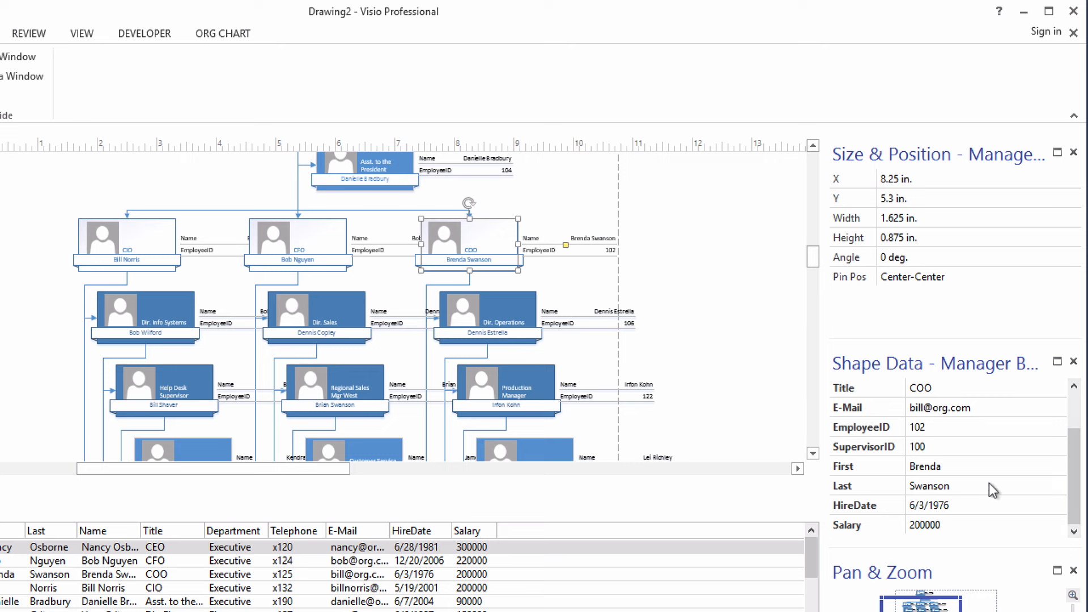
drag(1075, 476, 1075, 385)
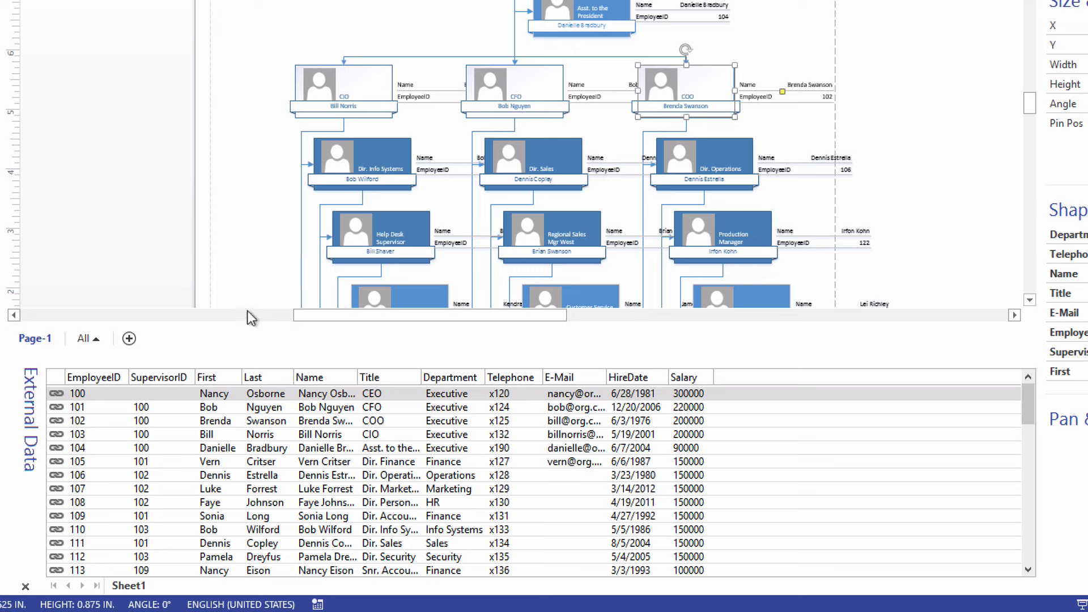
Close the External Data window and select all shapes on the page
click(25, 587)
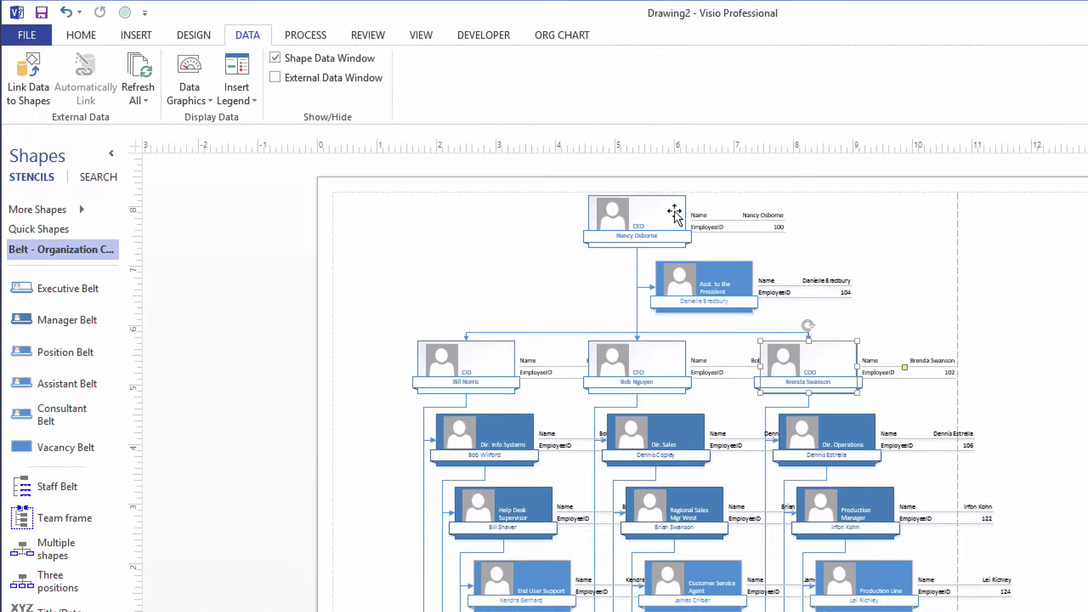
click(85, 36)
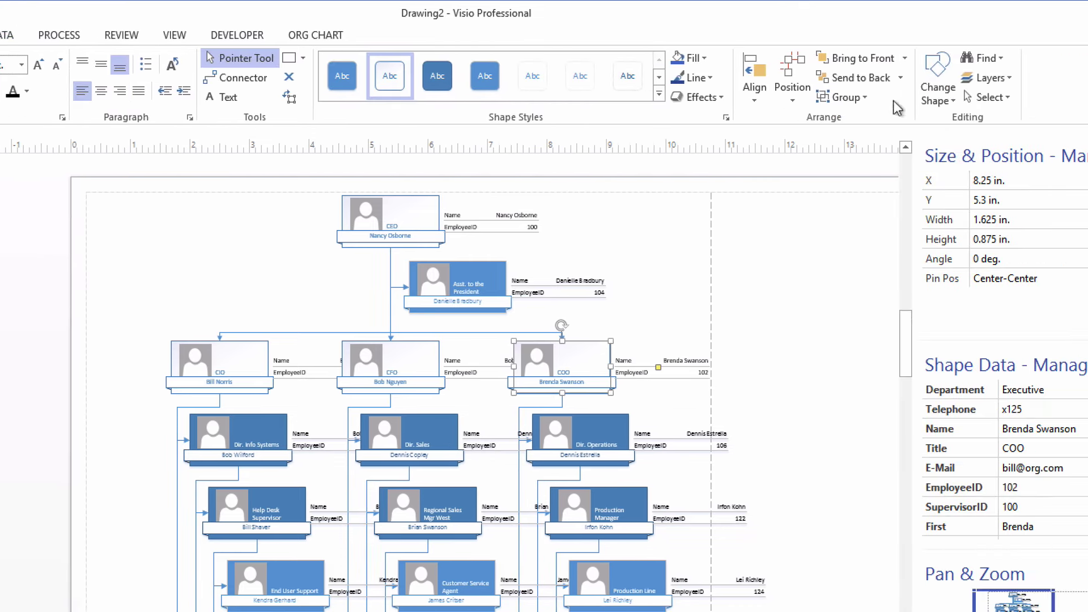
click(998, 99)
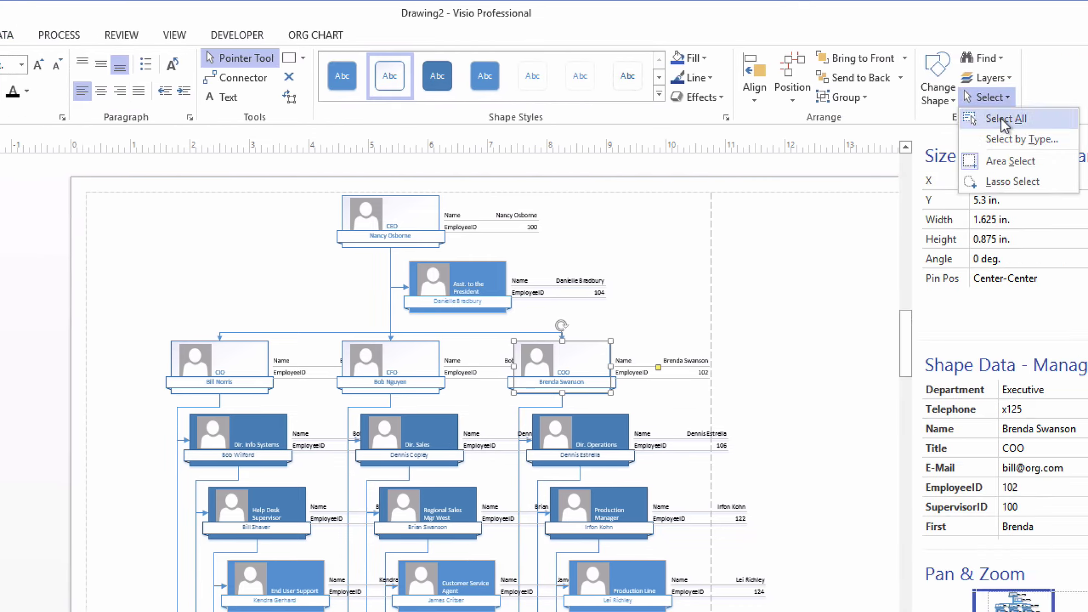
click(1001, 118)
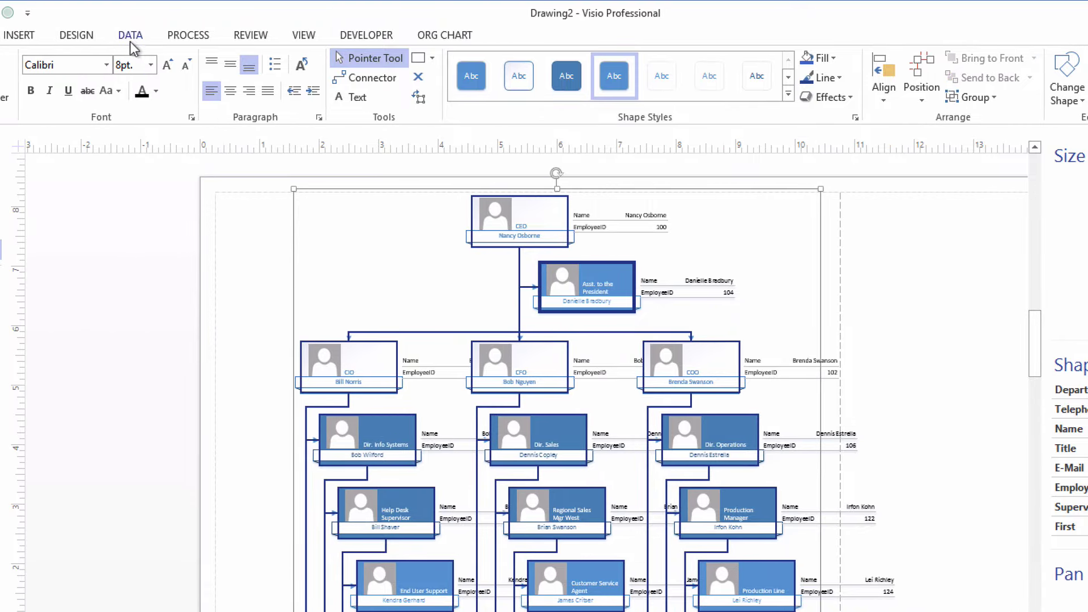
Apply No Data Graphic to the selected shapes, then deselect them
click(10, 35)
click(72, 66)
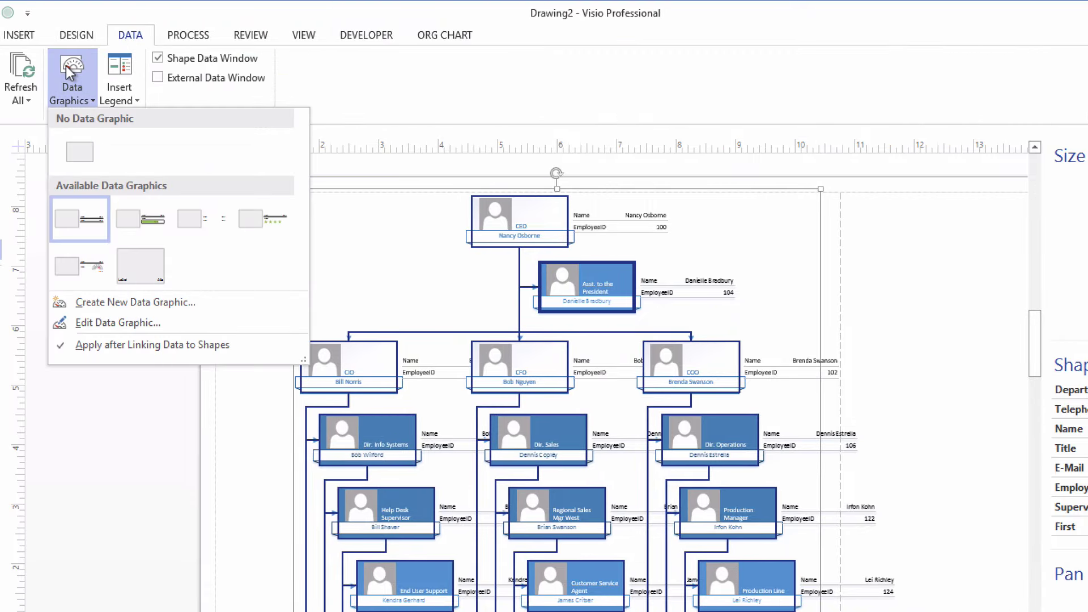
click(81, 151)
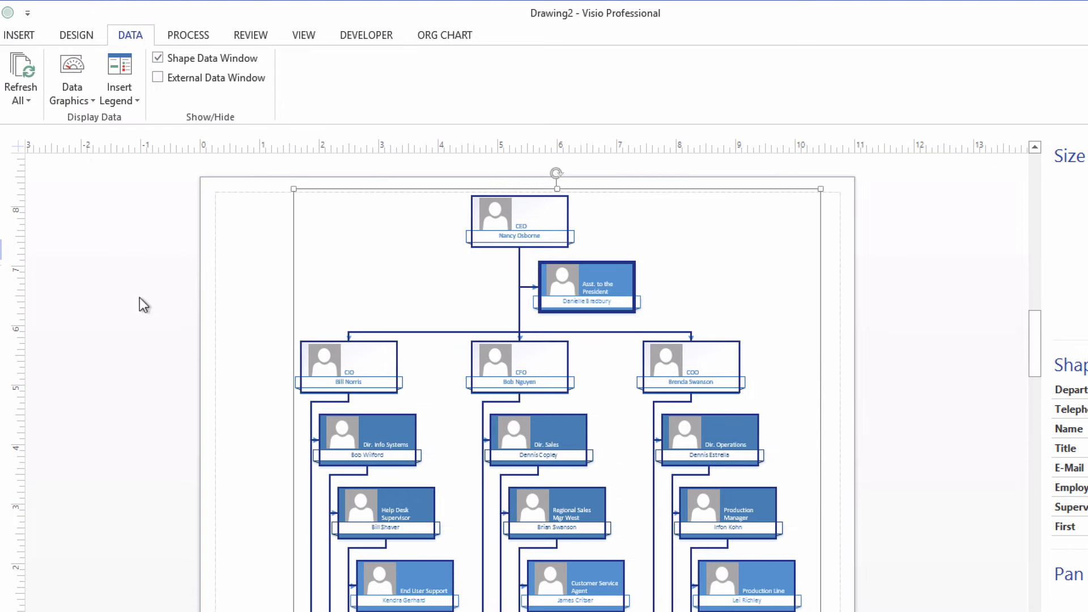
click(151, 347)
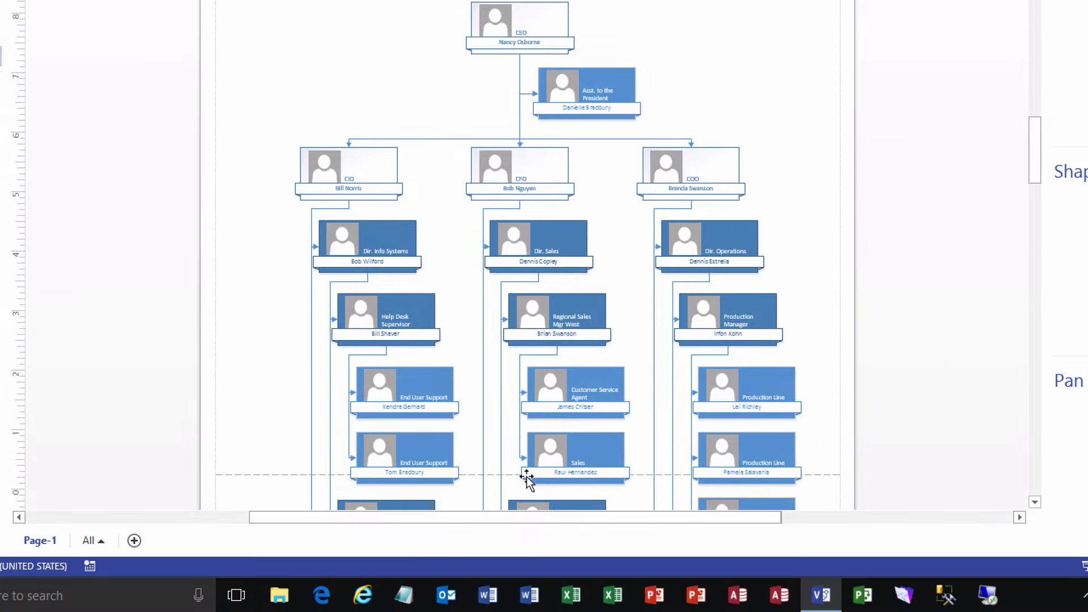
Open Employee Data.xlsx in Excel and enter salaries 325000 for the CEO and 225,000 for the COO
click(571, 597)
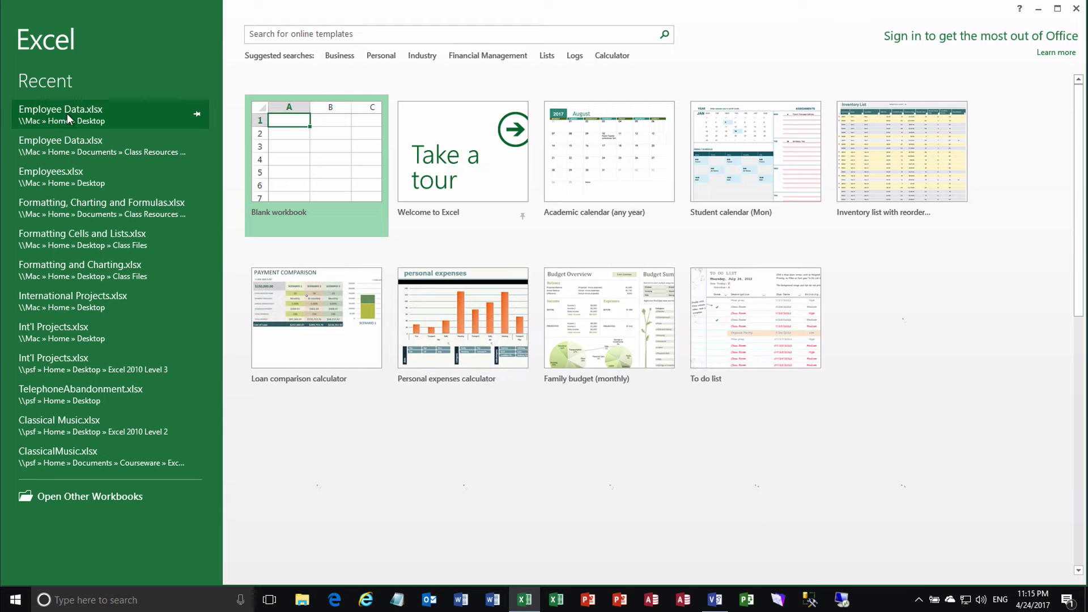
click(80, 110)
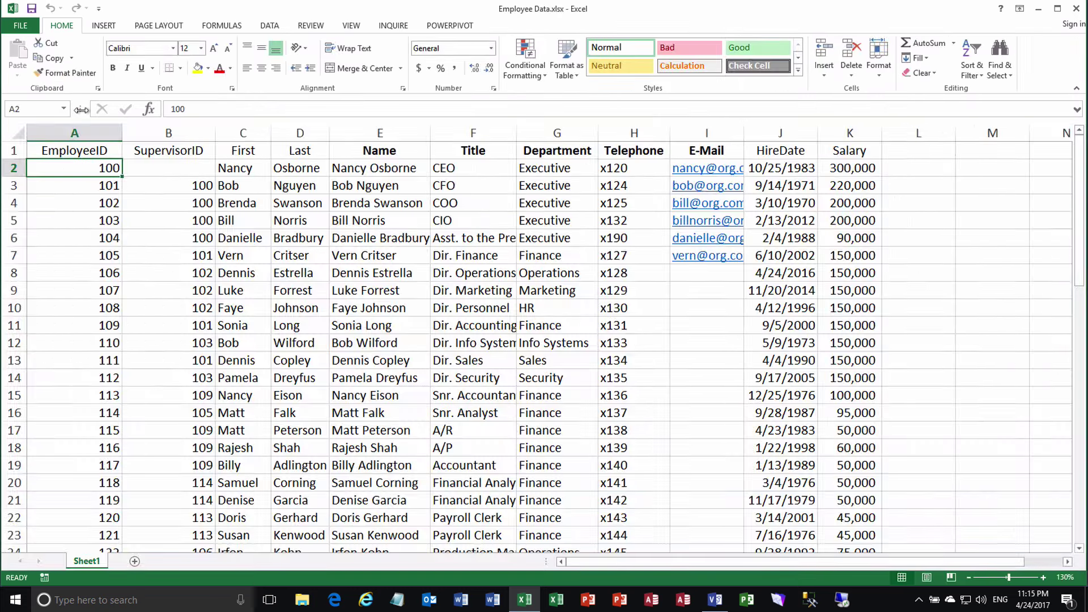
click(837, 169)
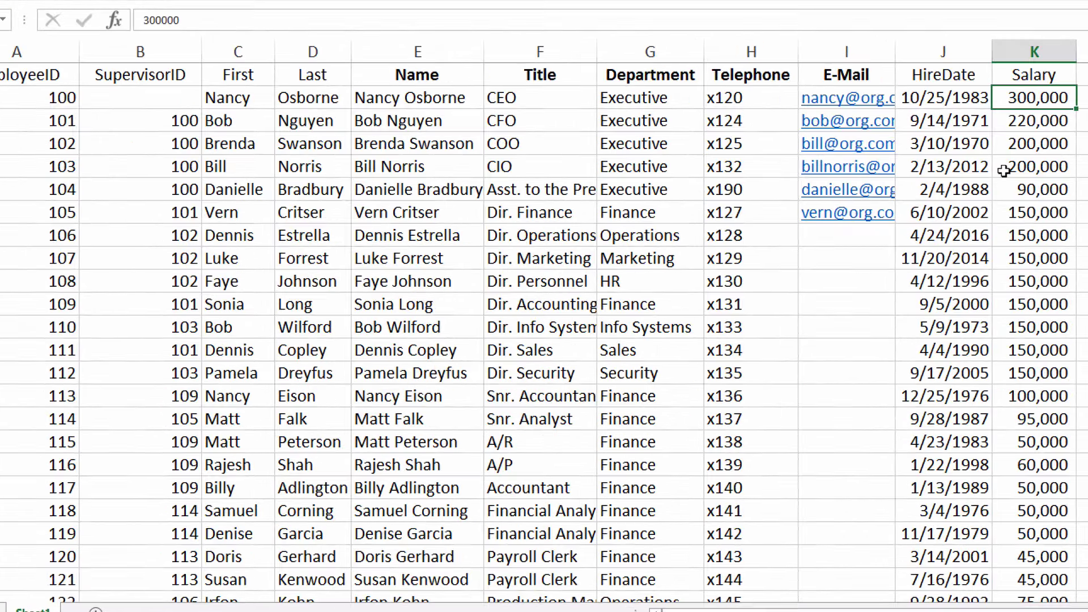
text(3)
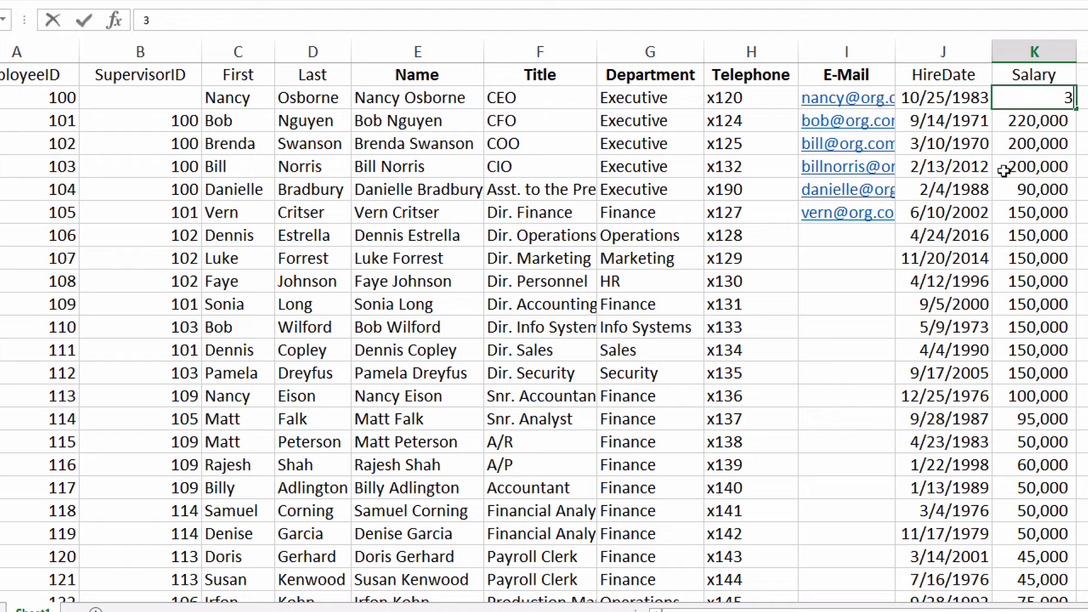
text(25000)
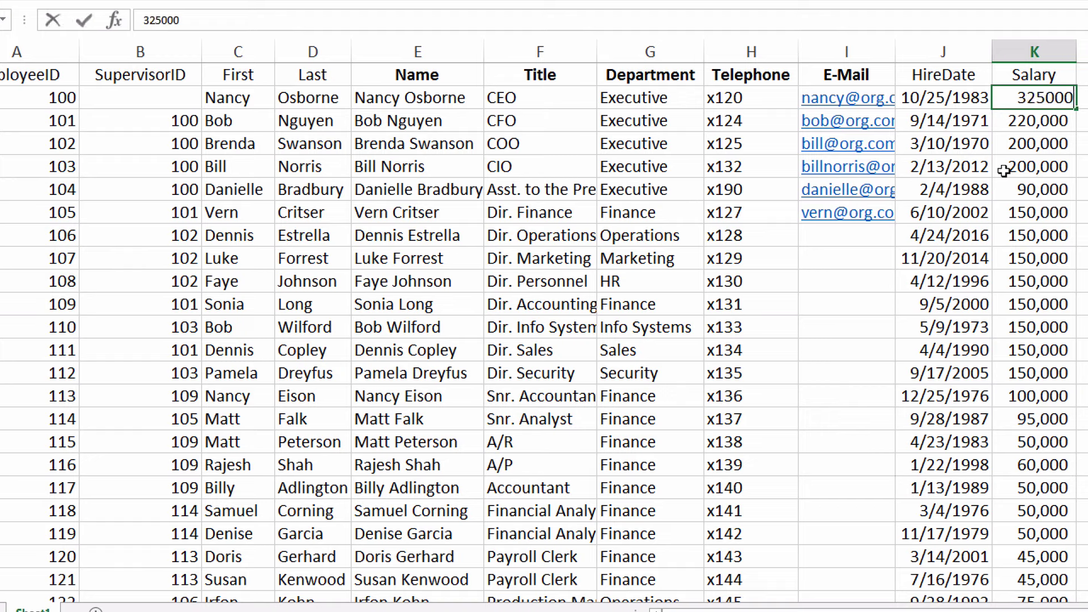
key(Return)
key(Return)
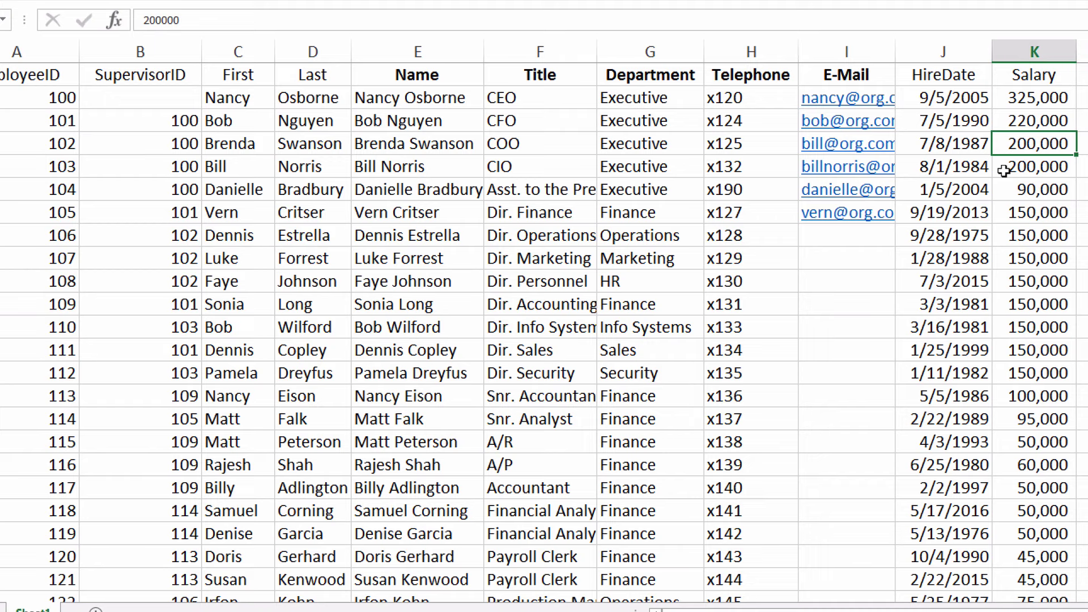
text(225)
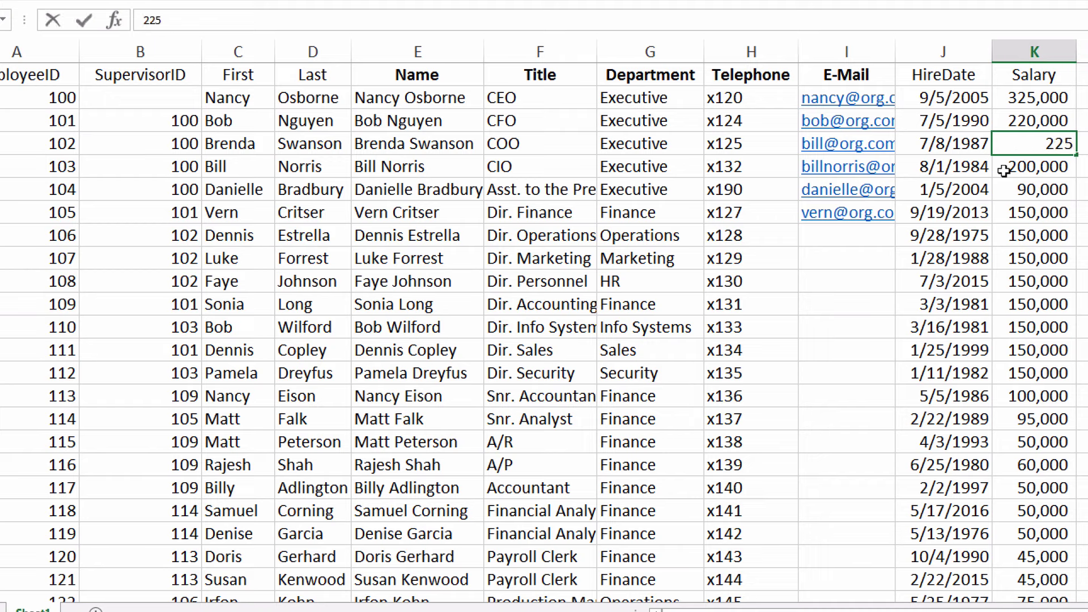
text(,000)
key(Return)
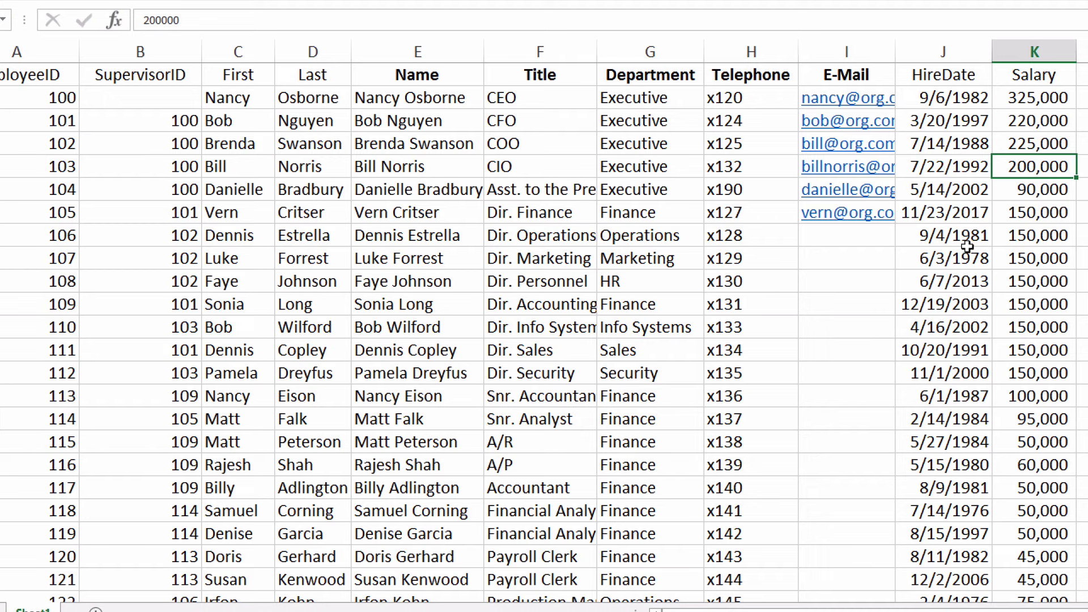
Enter the Dir. Operations e-mail address in cell I7
click(837, 241)
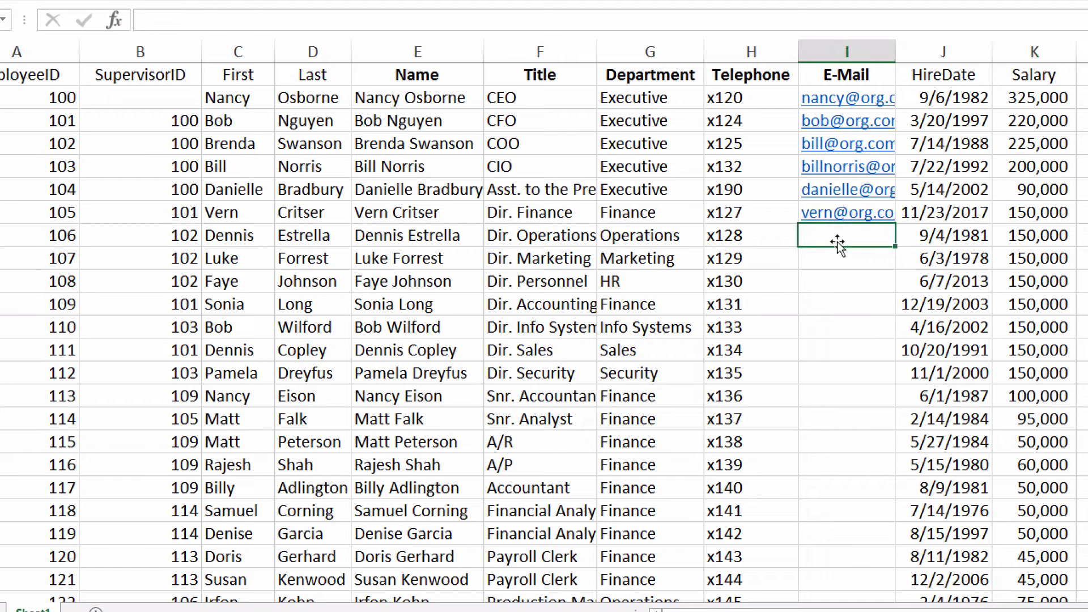
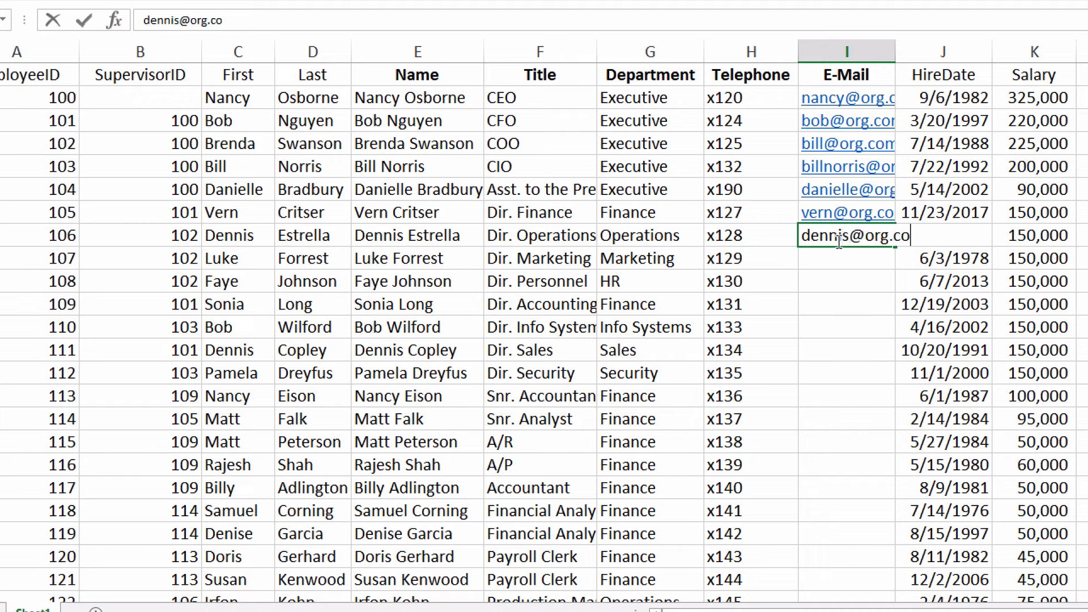
key(Return)
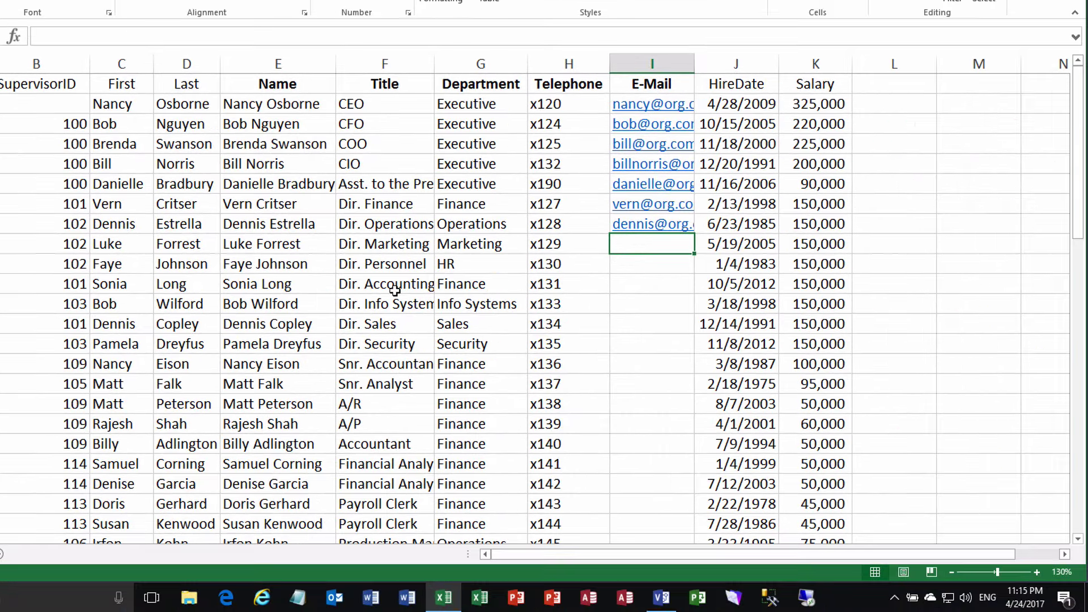
Delete employee 130's row and return to the Visio org chart
click(1080, 491)
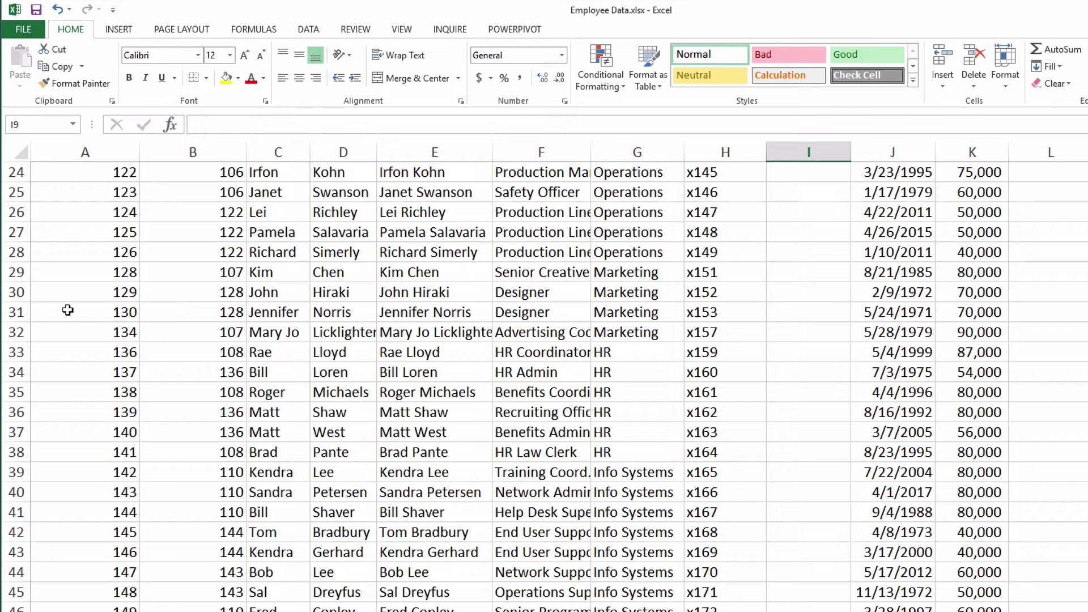
click(11, 312)
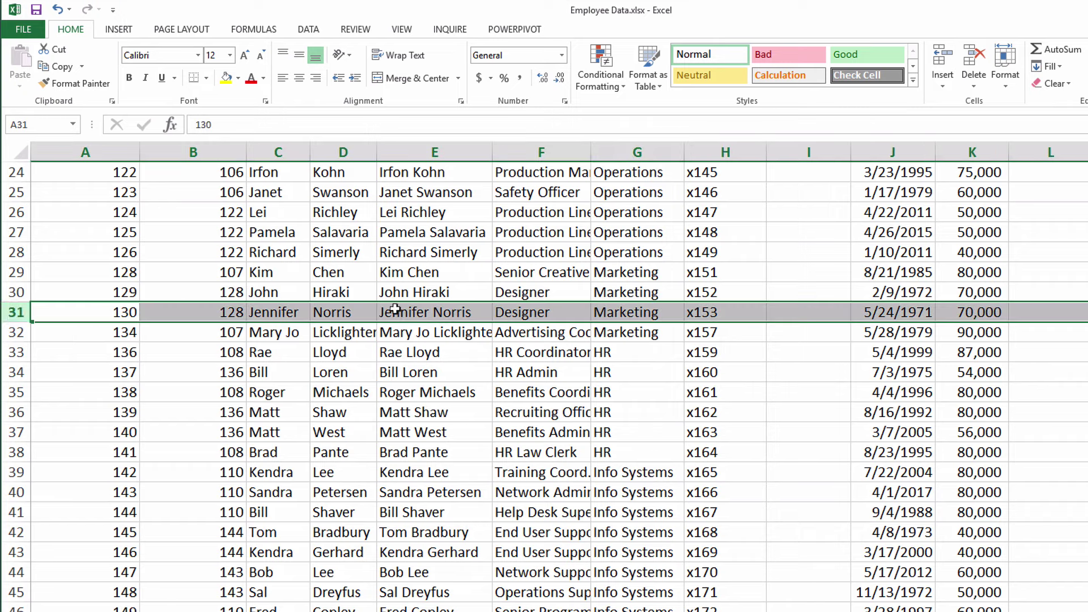
click(973, 57)
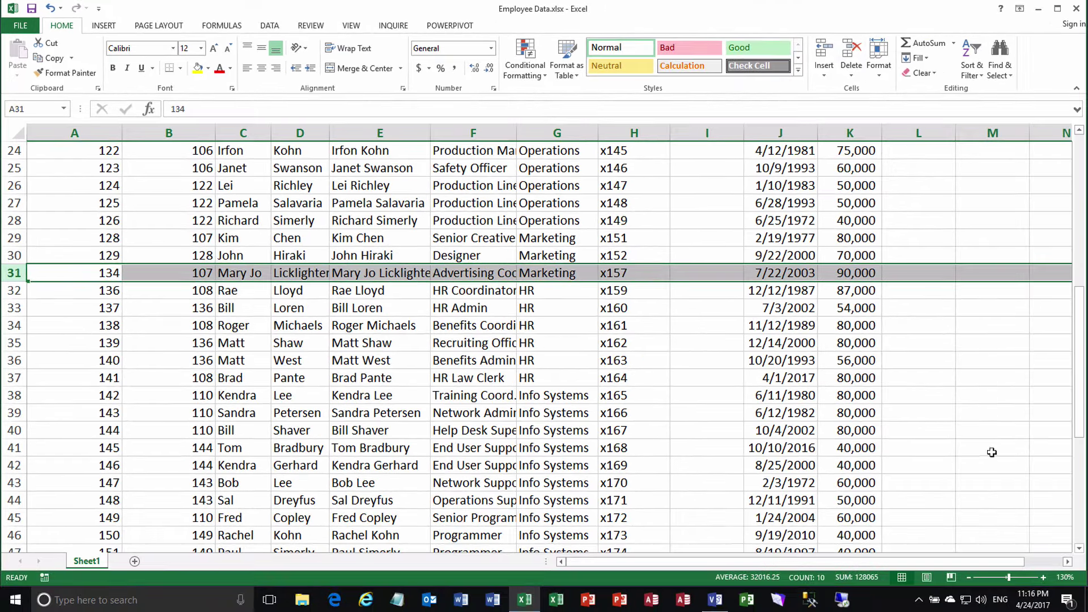
click(1079, 549)
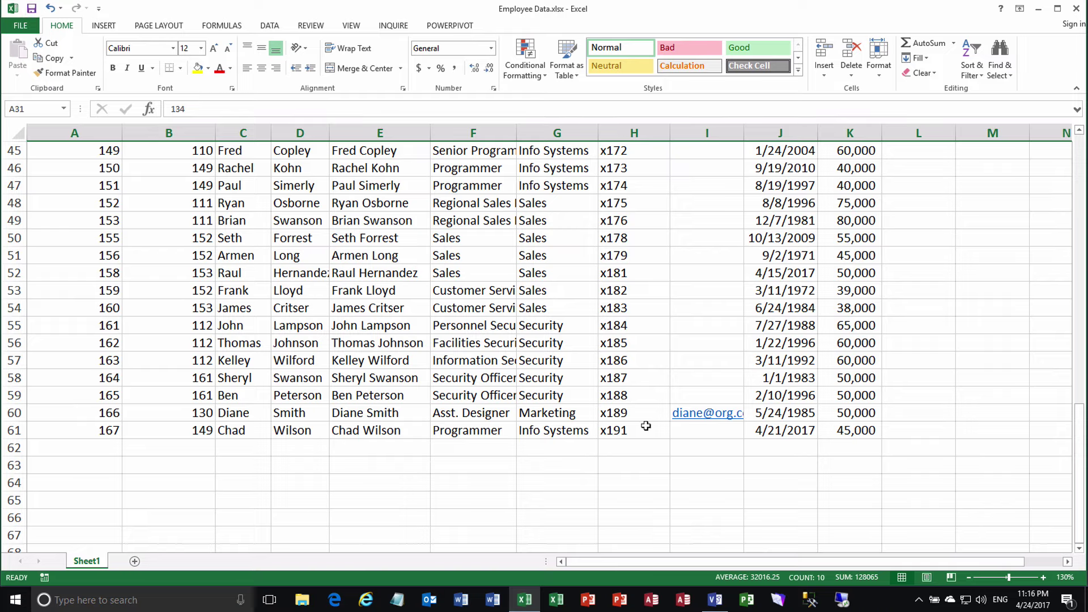
click(715, 600)
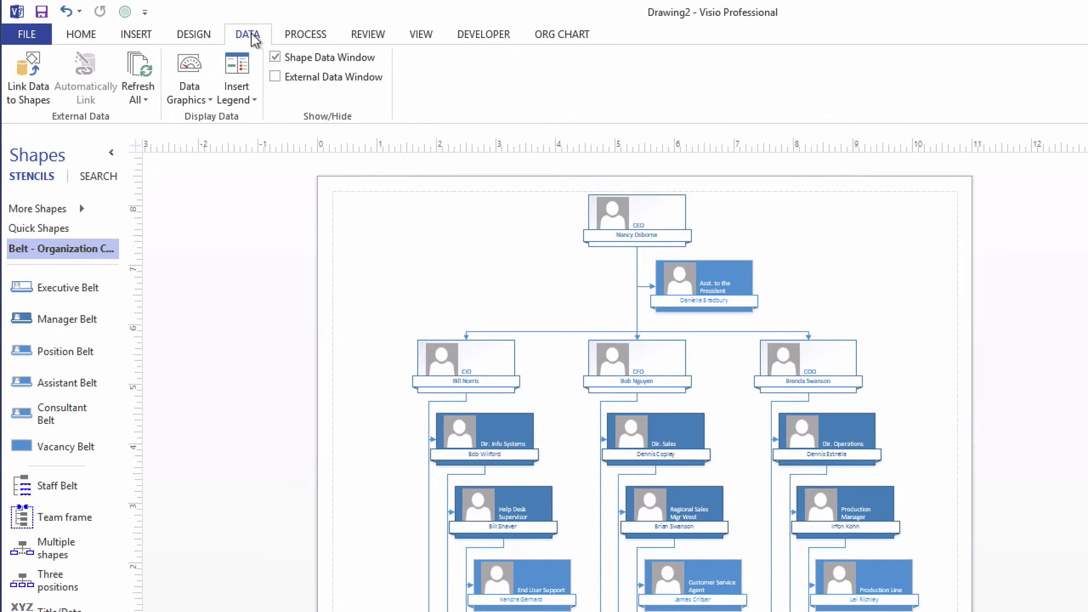
Refresh all linked data and close the summary to view refresh conflicts
click(139, 68)
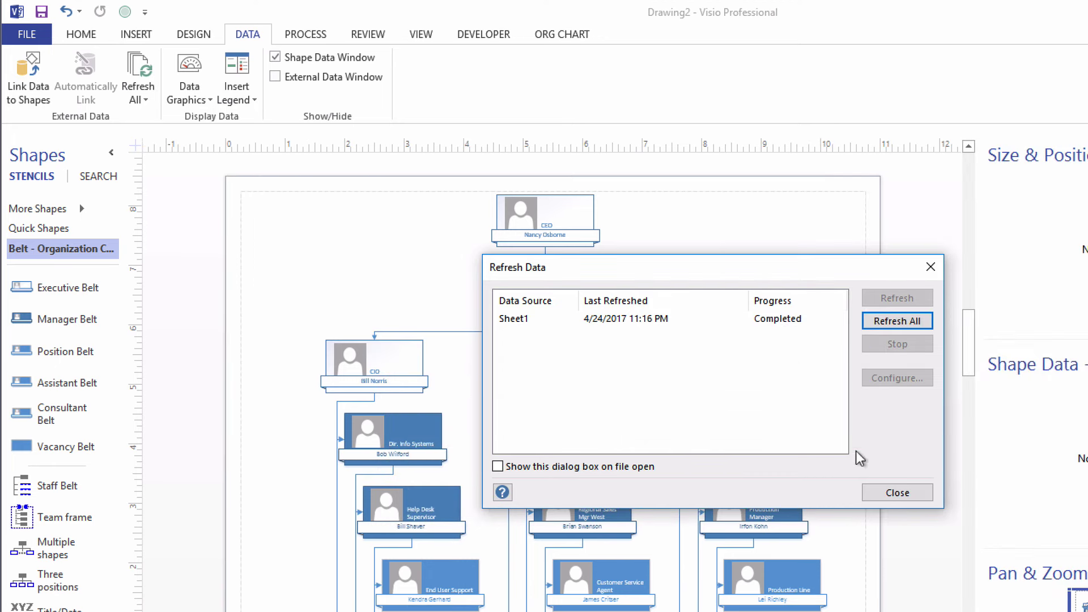
click(883, 492)
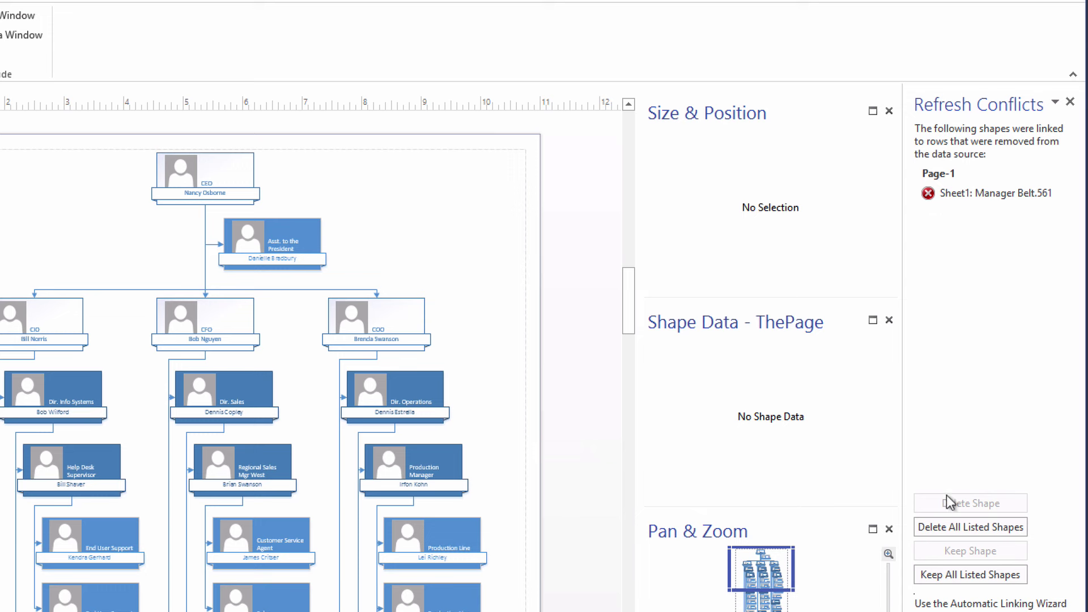
Delete the shape tied to the removed row and close the Refresh Conflicts pane
click(974, 526)
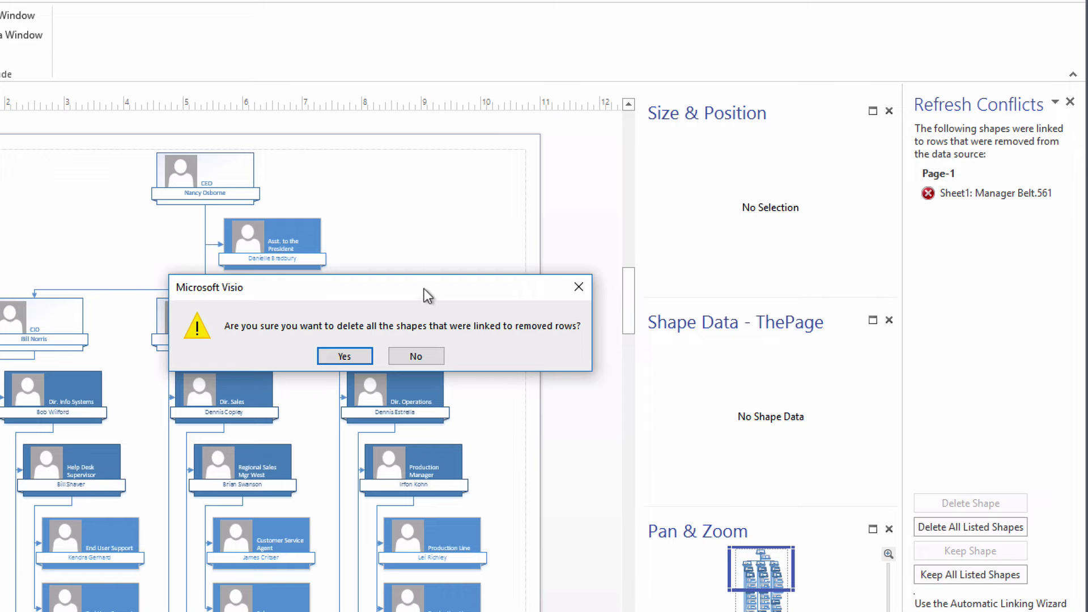
click(344, 356)
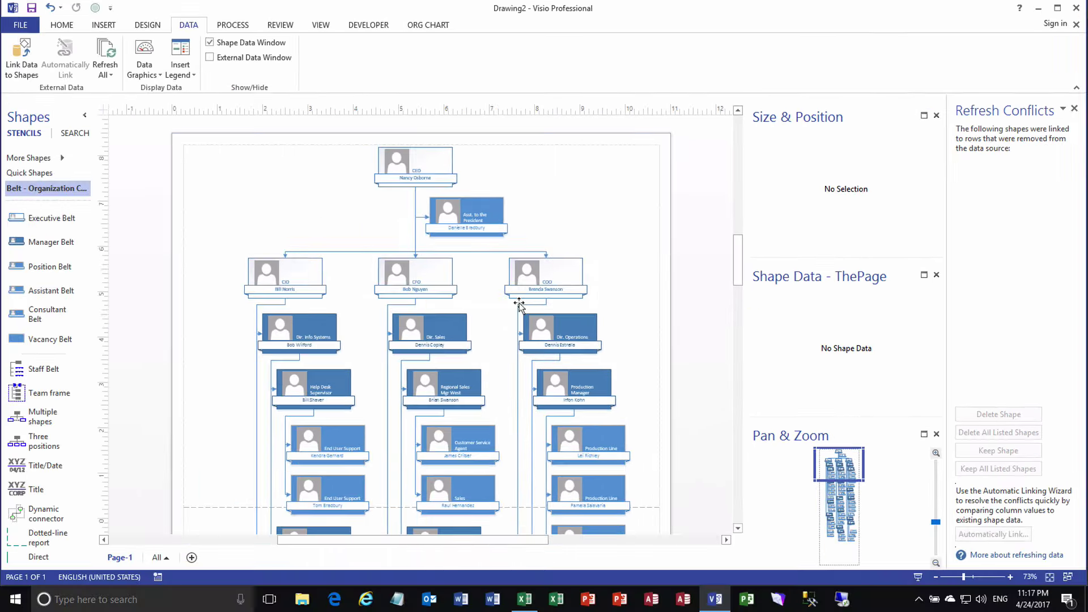
click(738, 528)
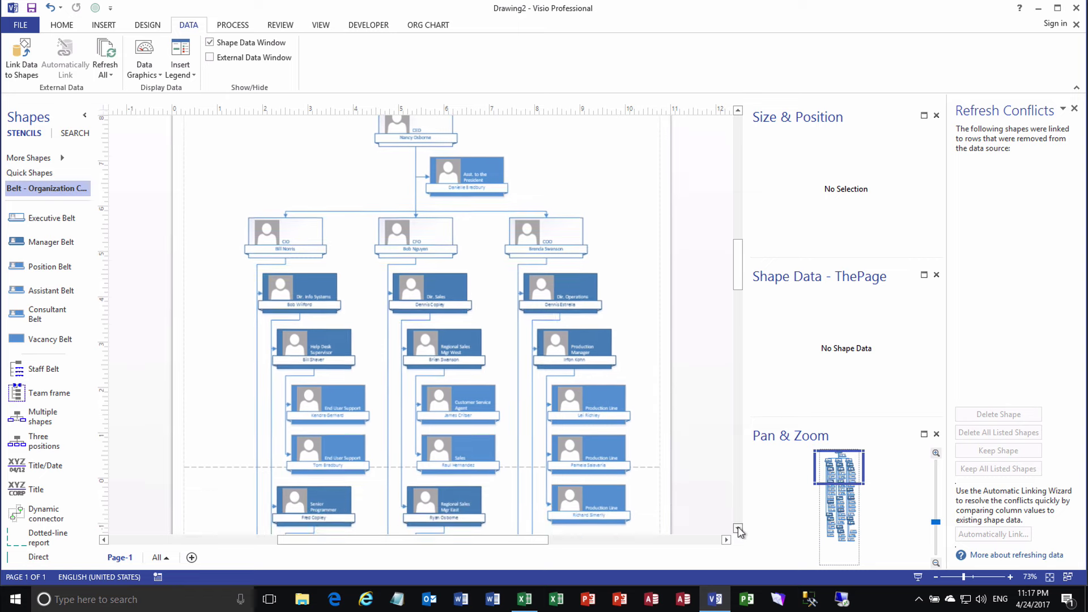
drag(738, 528, 738, 529)
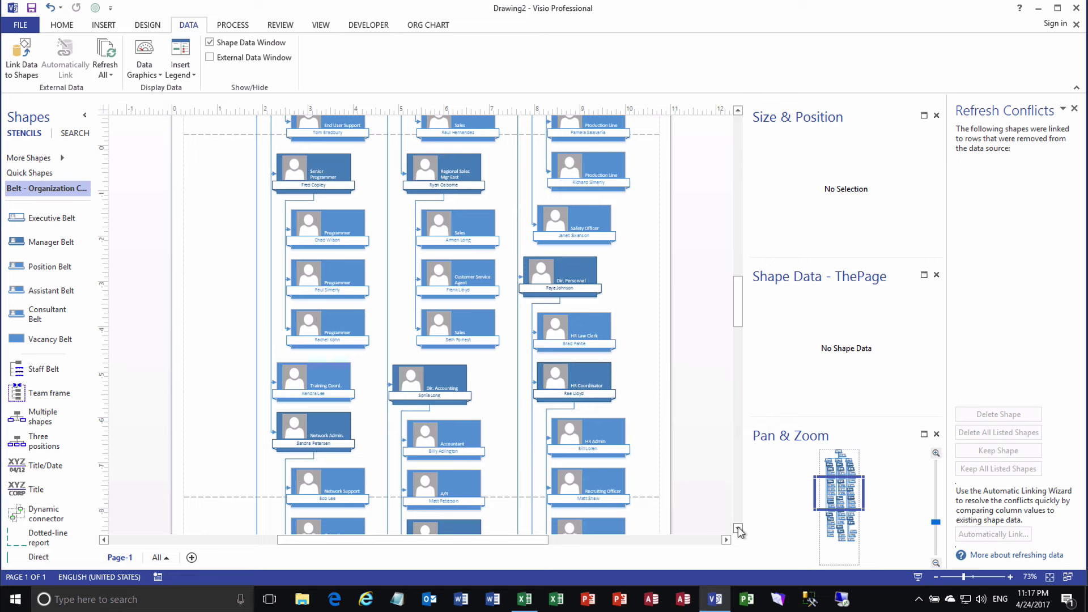
click(1074, 109)
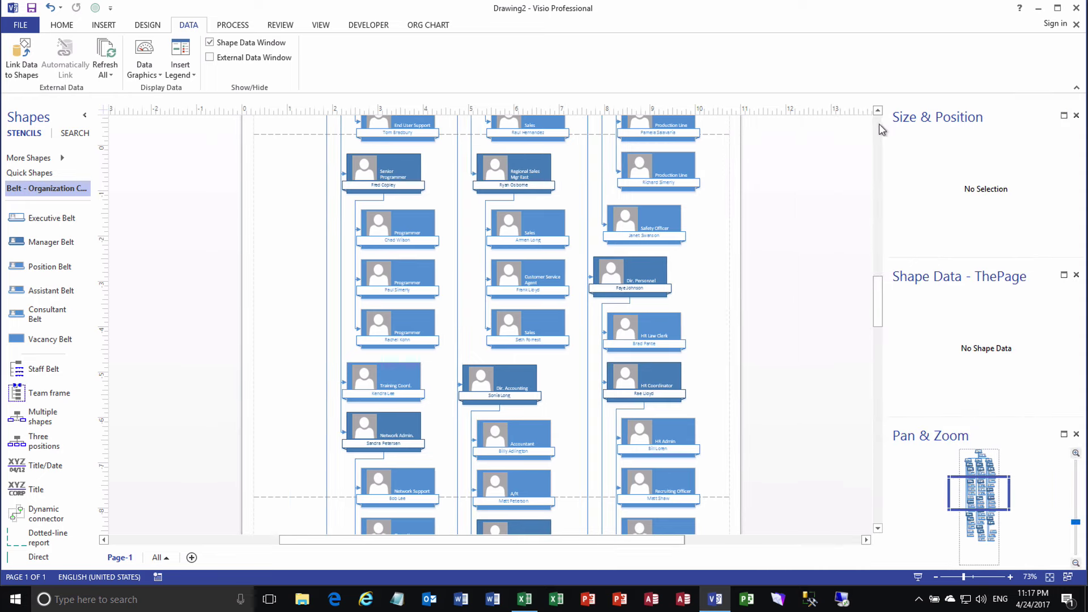
Check the CEO and COO shapes' Shape Data, then switch to the Employee Data workbook
drag(878, 110, 877, 110)
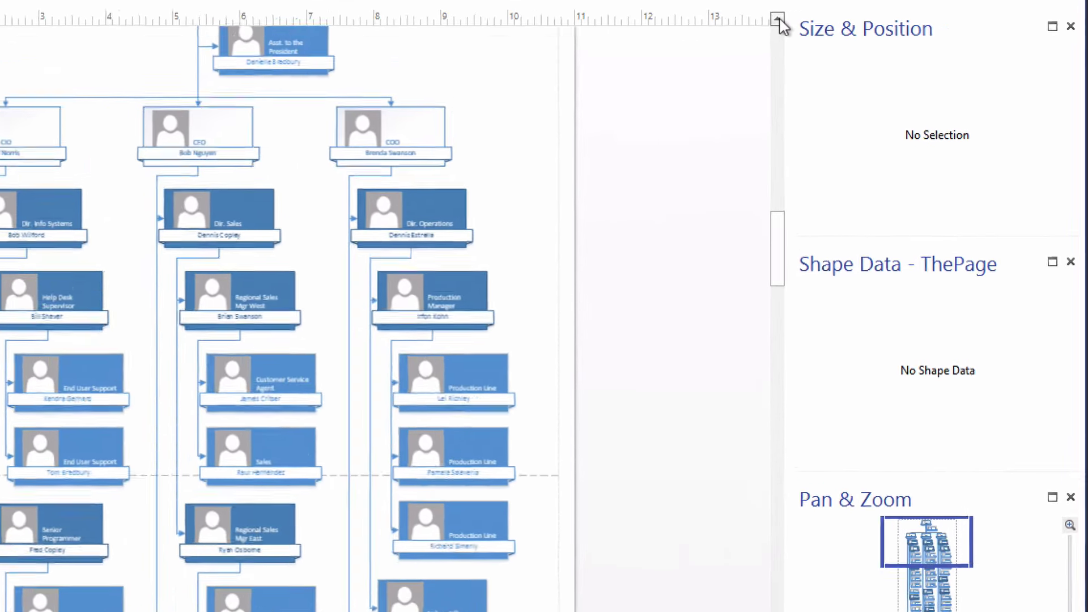
click(777, 21)
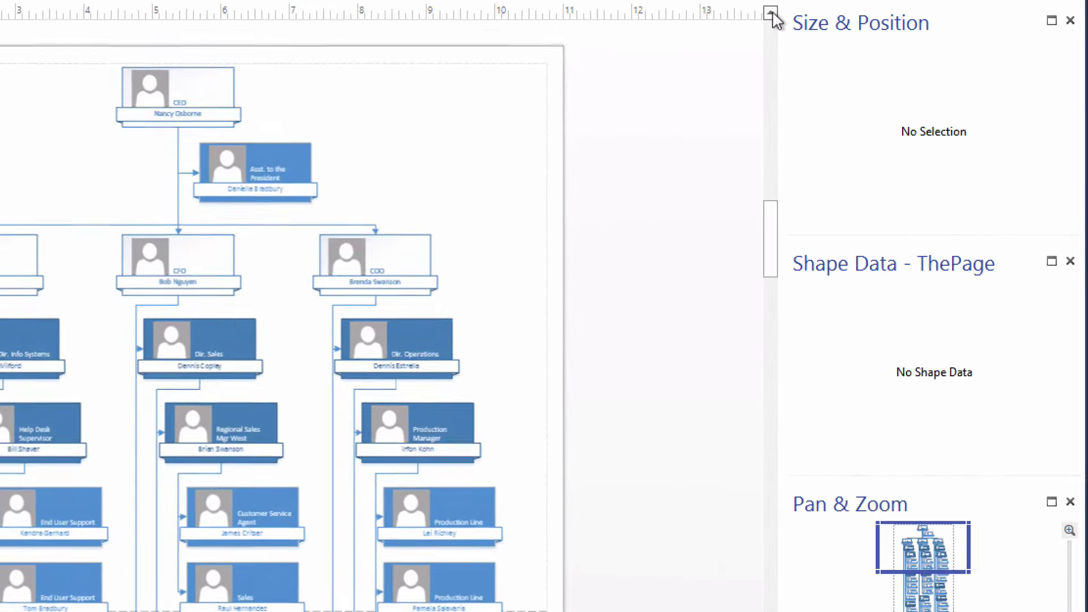
click(240, 90)
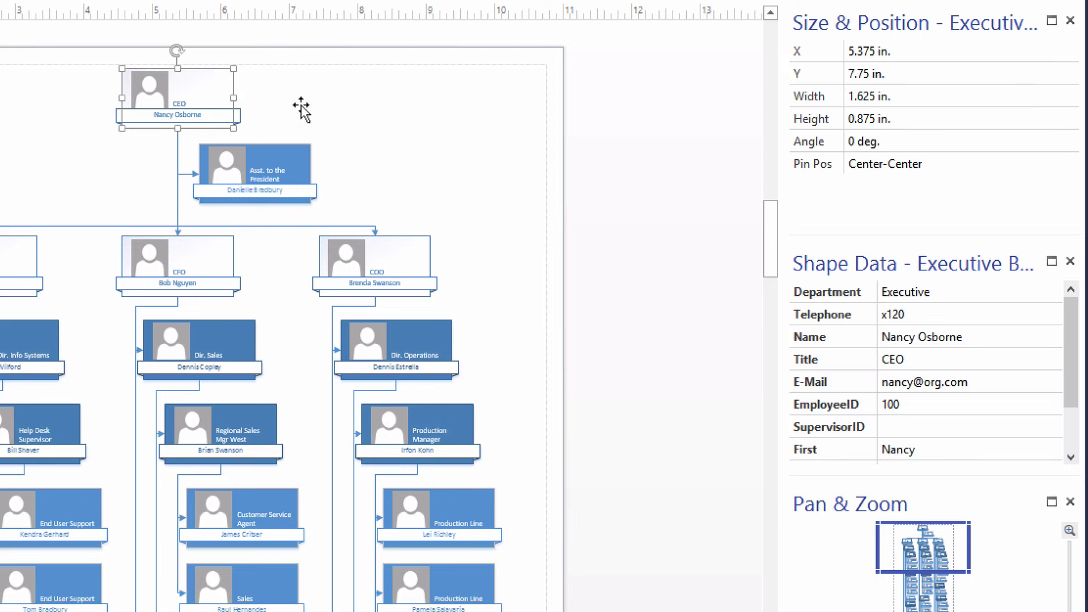
drag(1073, 353, 1071, 383)
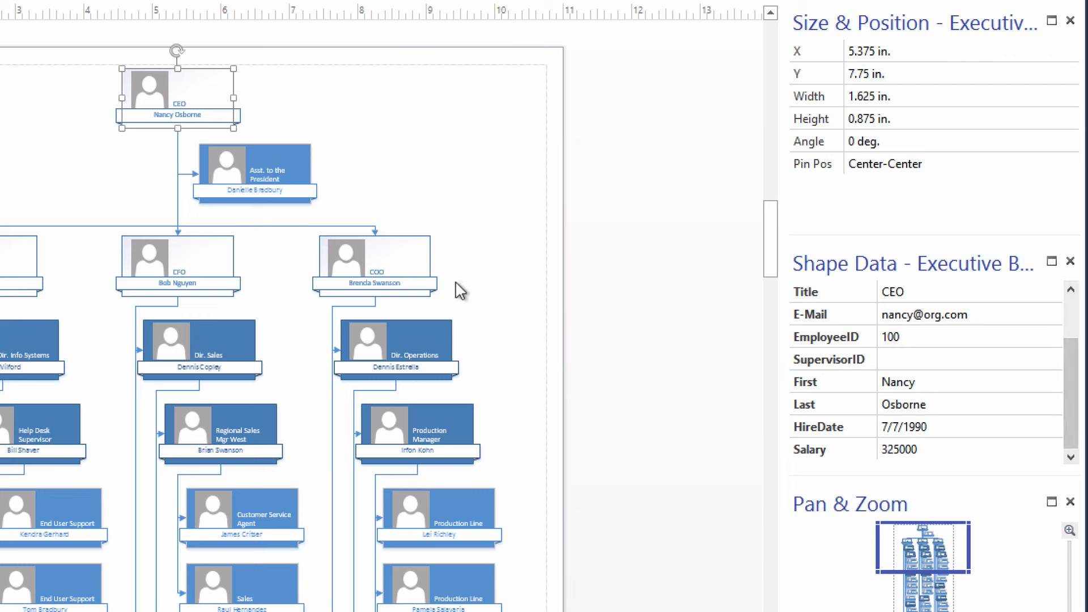
click(418, 267)
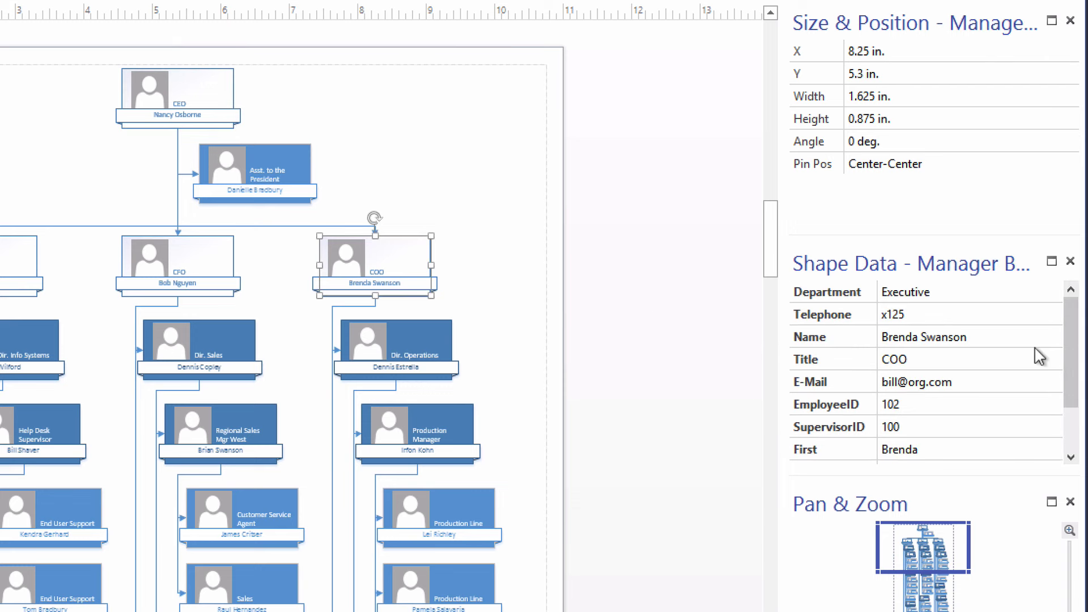
drag(1068, 345, 1070, 413)
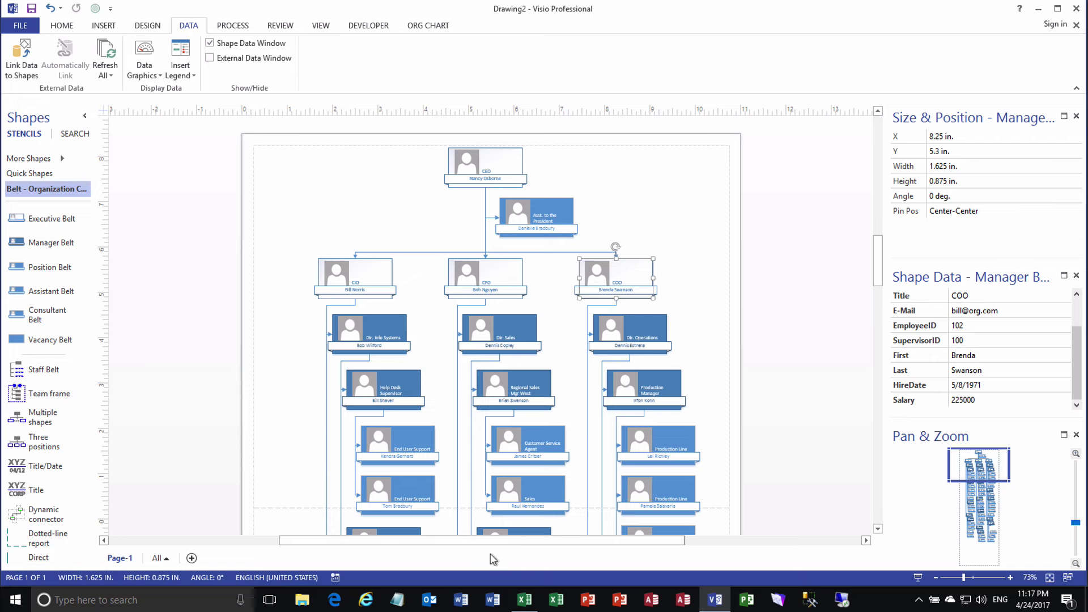
click(520, 600)
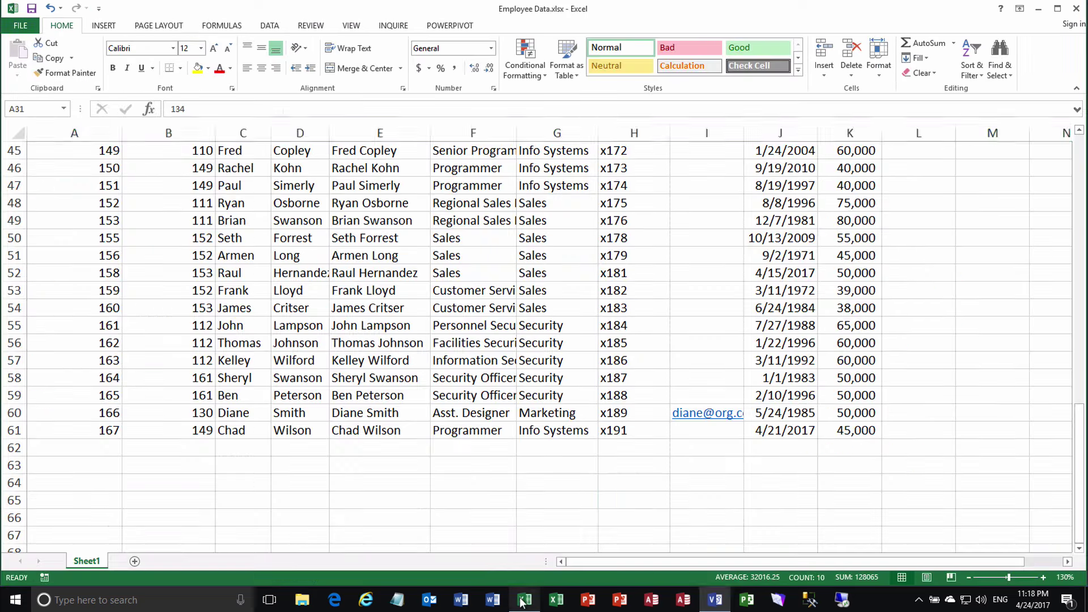
In row 62, enter employee ID 168, supervisor 152, and the new employee's first and last names
click(91, 447)
text(1)
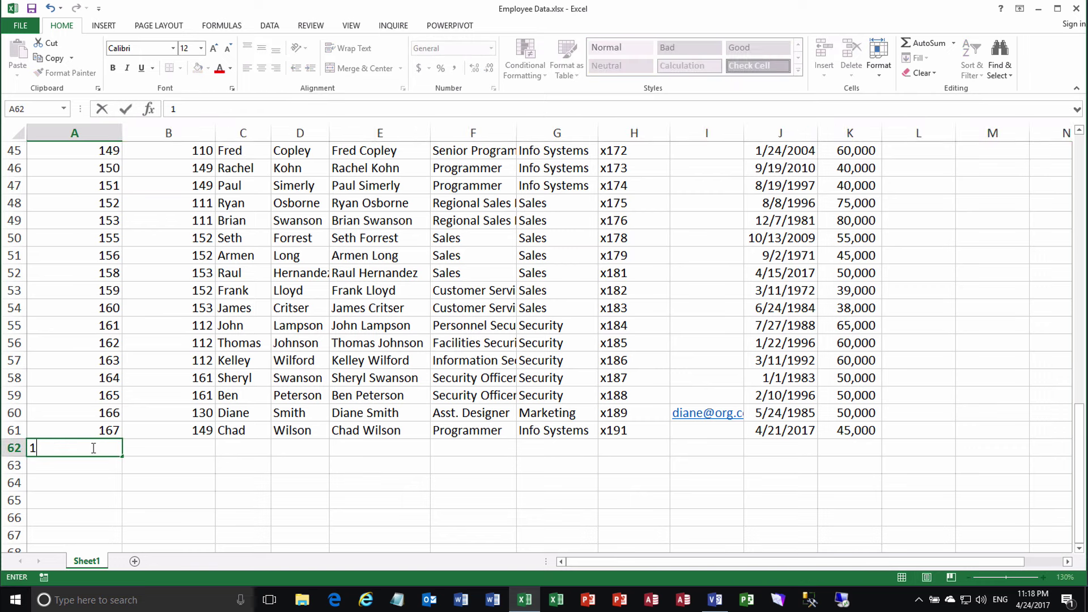
text(68)
key(Tab)
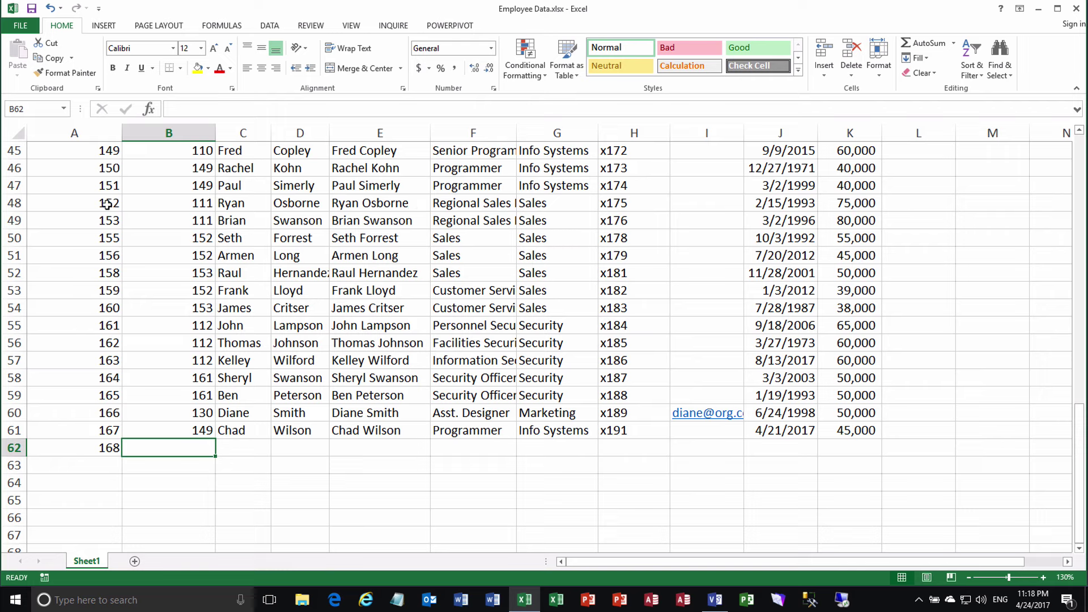
text(152)
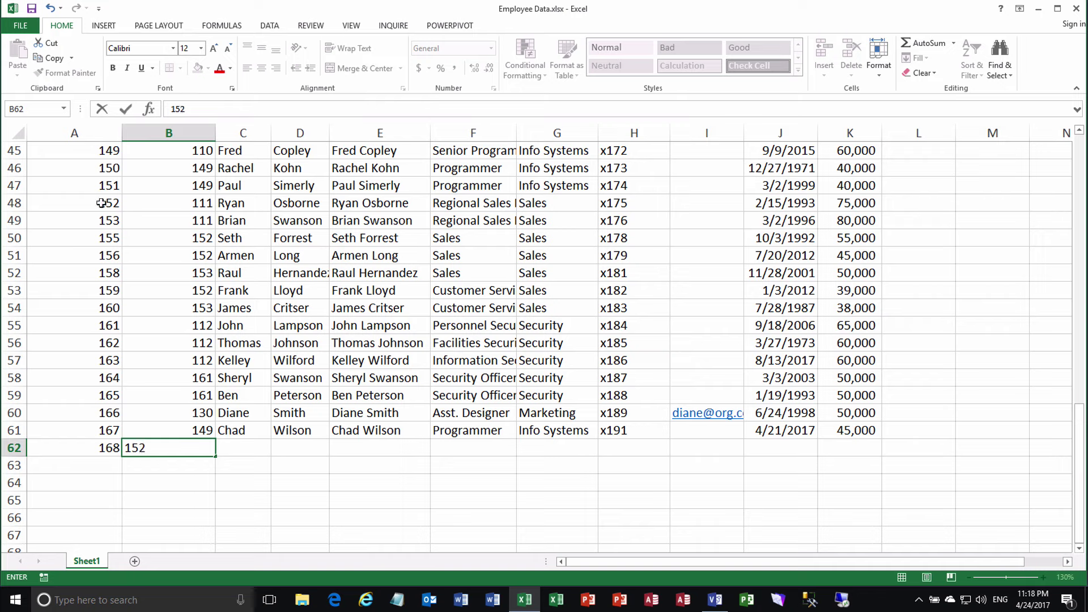
key(Tab)
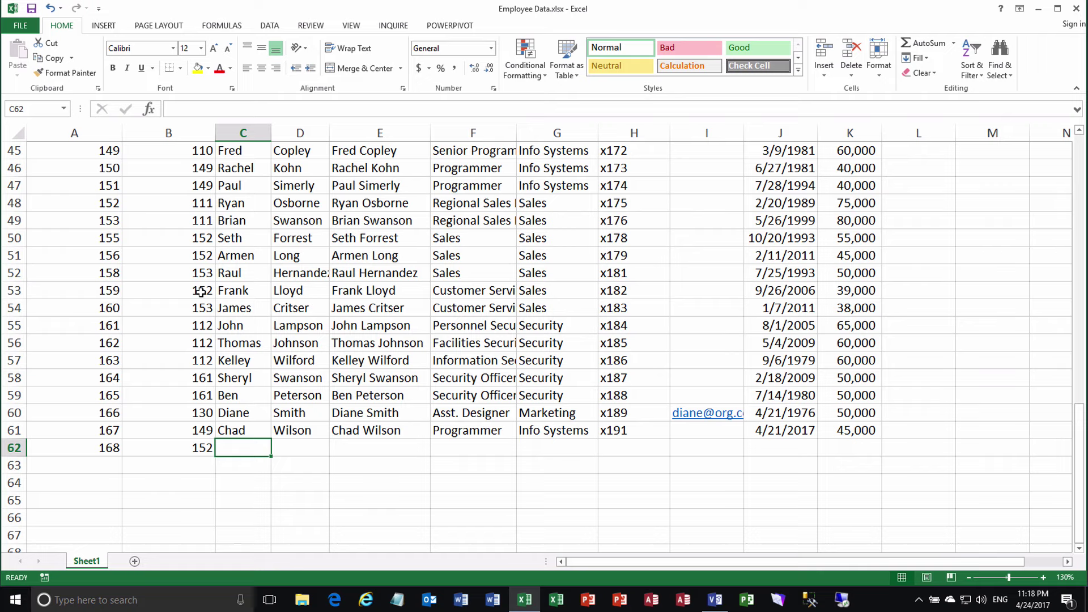
key(Tab)
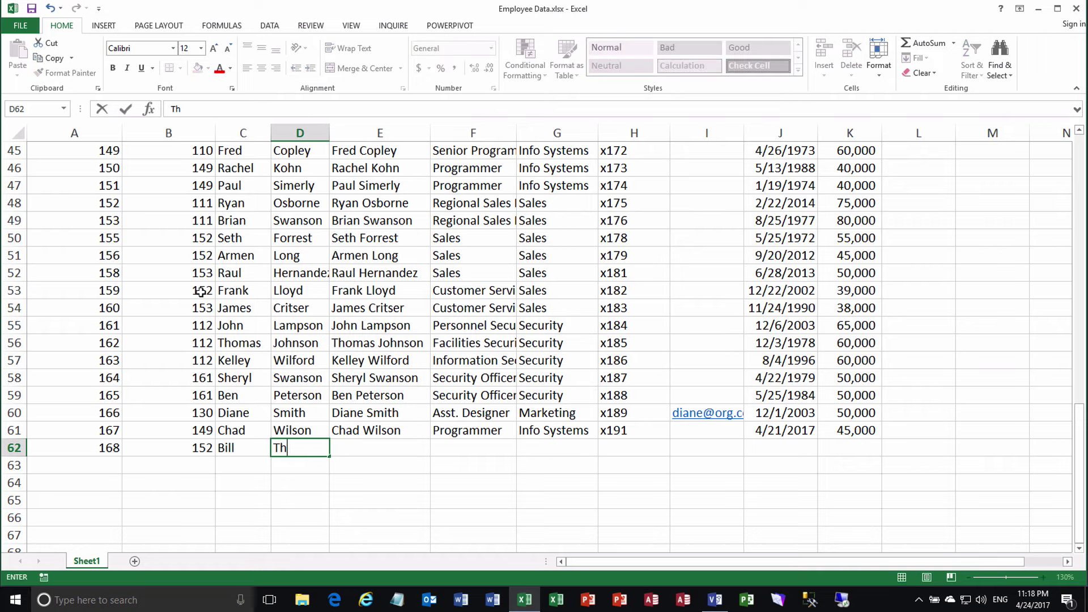
key(Tab)
Fill in title Sales, department Sales, extension x192 and salary 40000
key(Tab)
text(Sal)
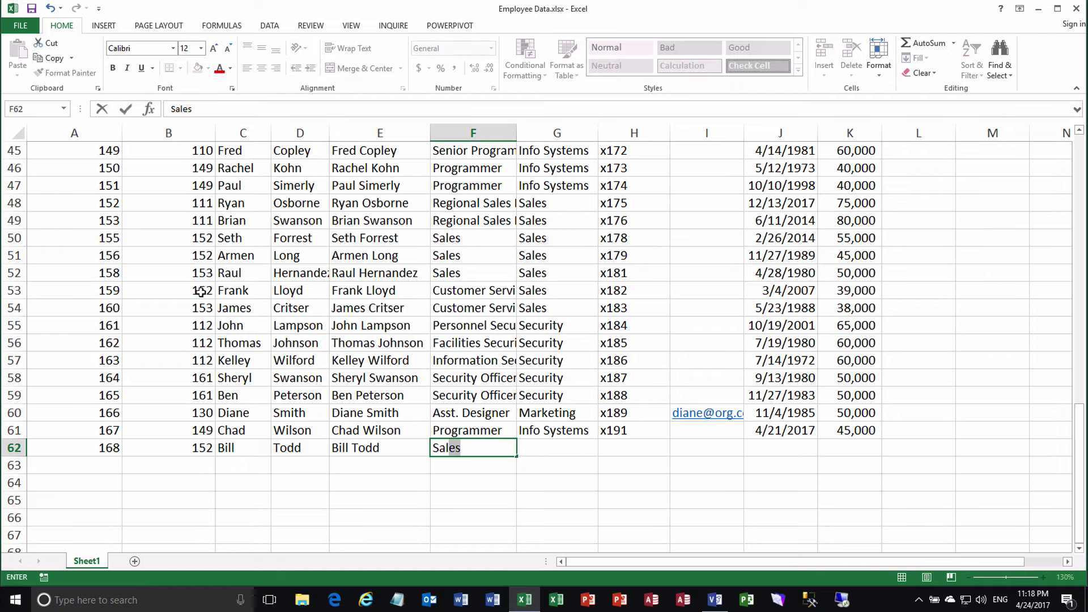
key(Tab)
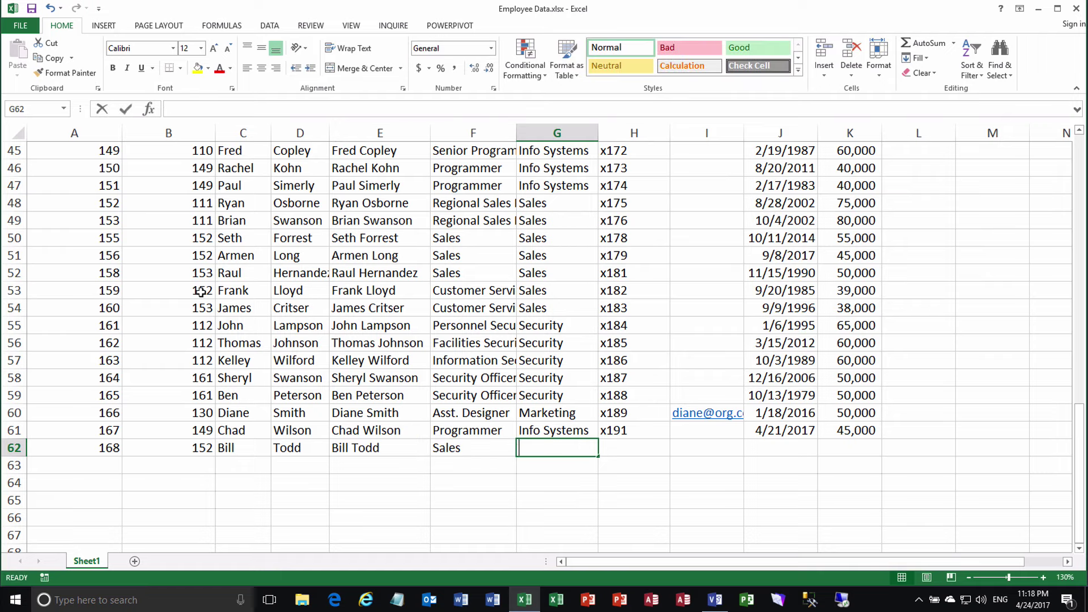
text(Sal)
key(Tab)
text(x)
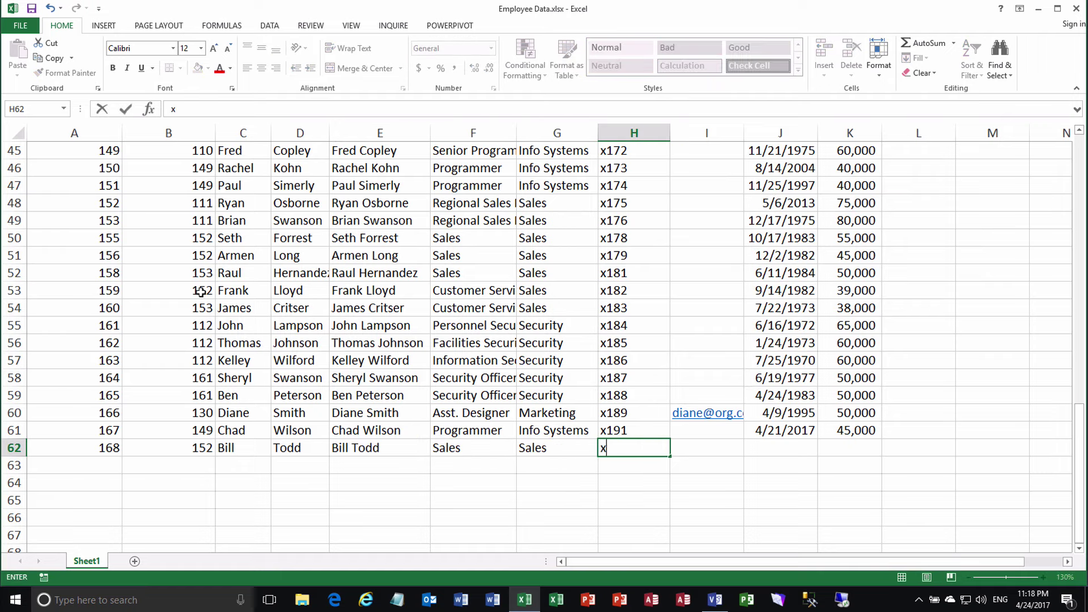
text(192)
key(Tab)
key(Tab)
key(Tab)
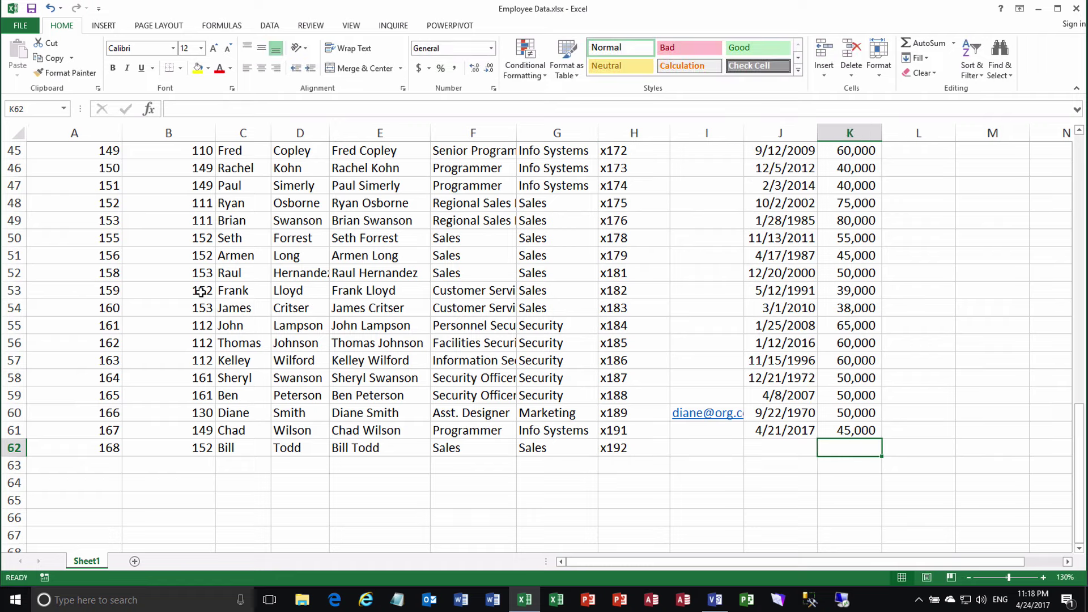
text(40000)
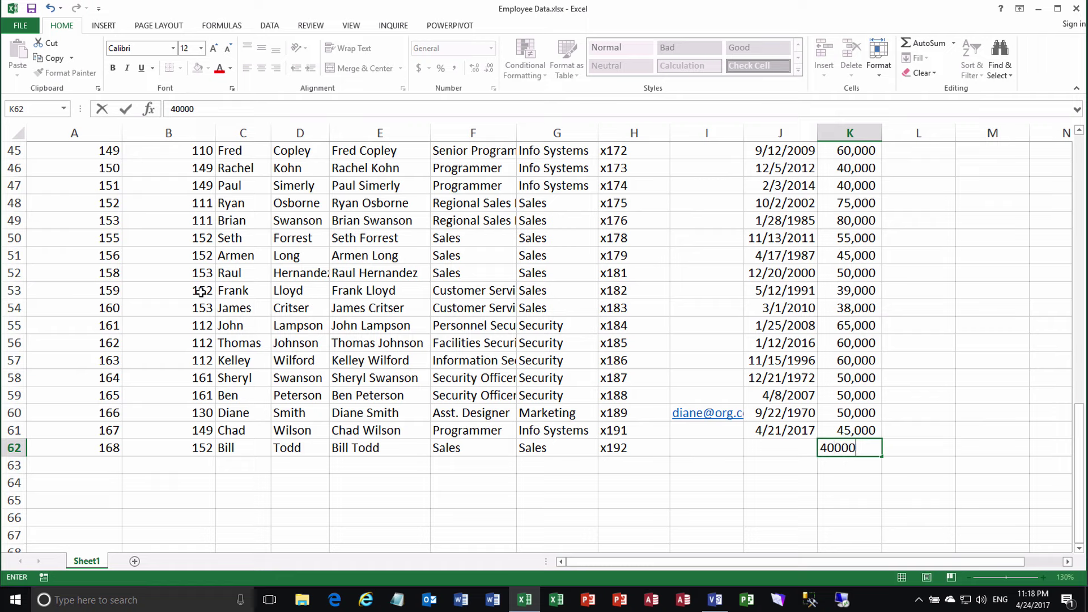
key(ctrl+Return)
key(Return)
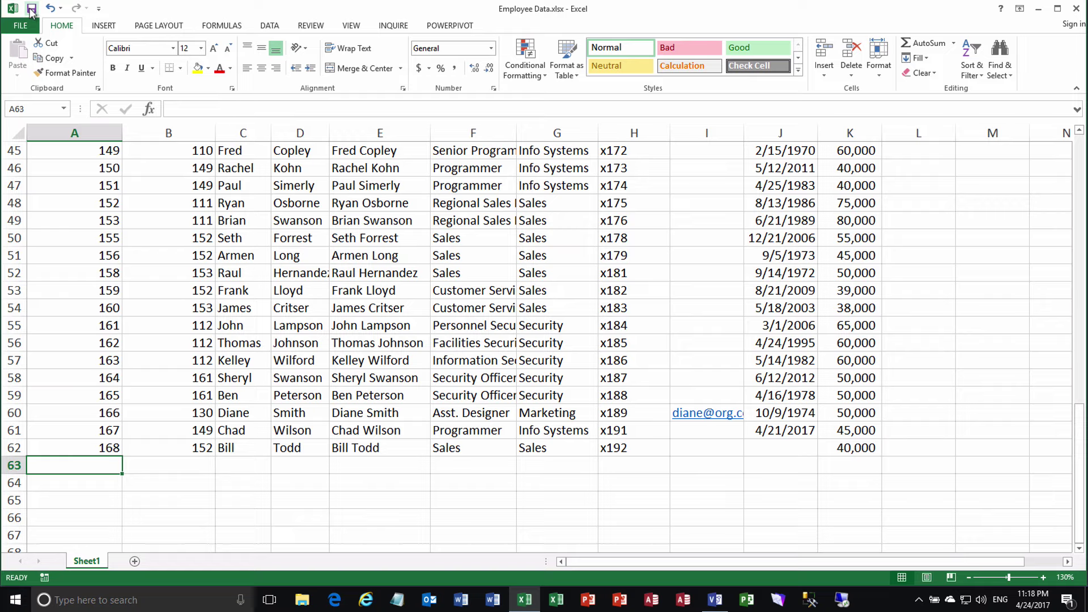
Refresh all linked data and show the External Data table listing employee 168 (Sales, x192, 40000)
click(715, 599)
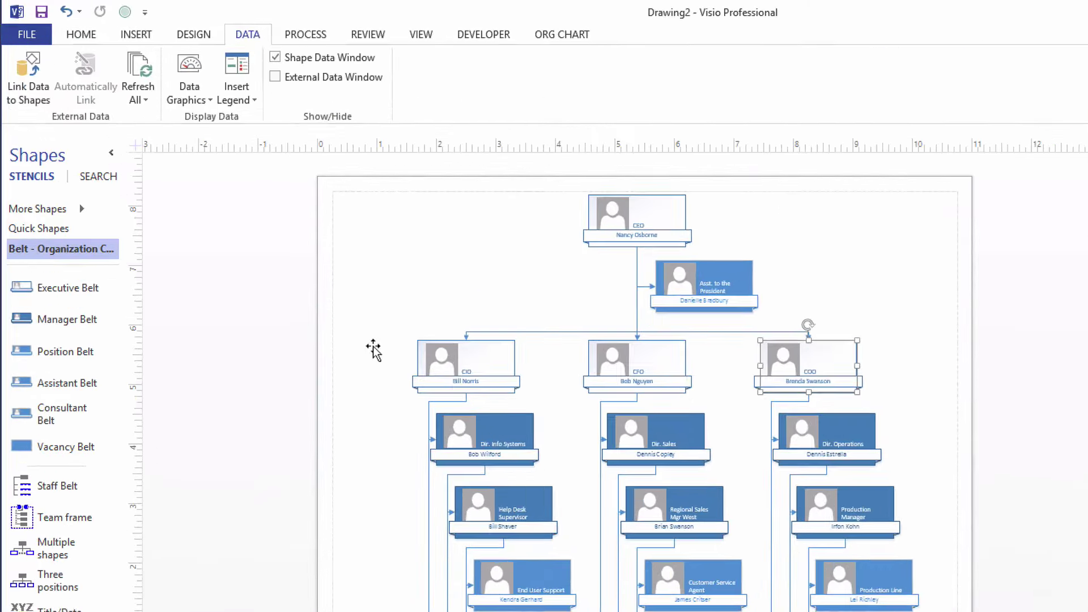
click(143, 68)
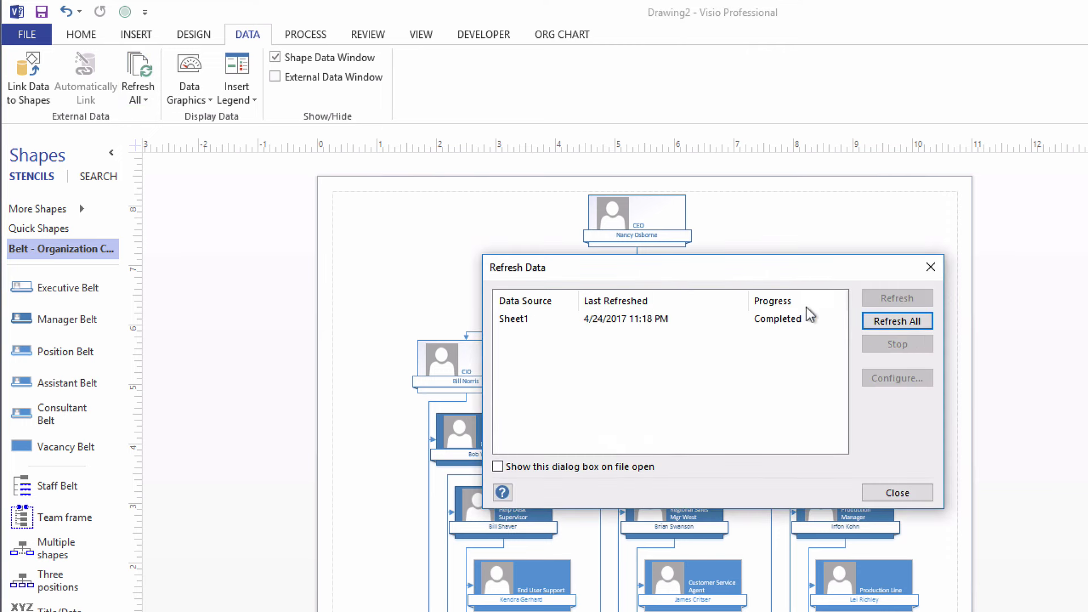
click(893, 493)
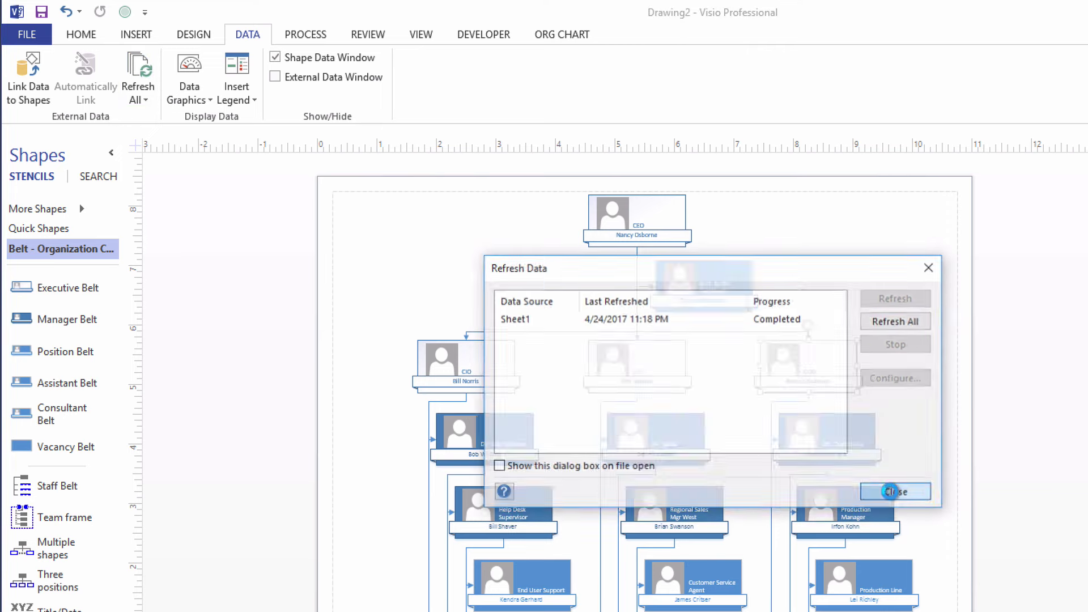
click(276, 77)
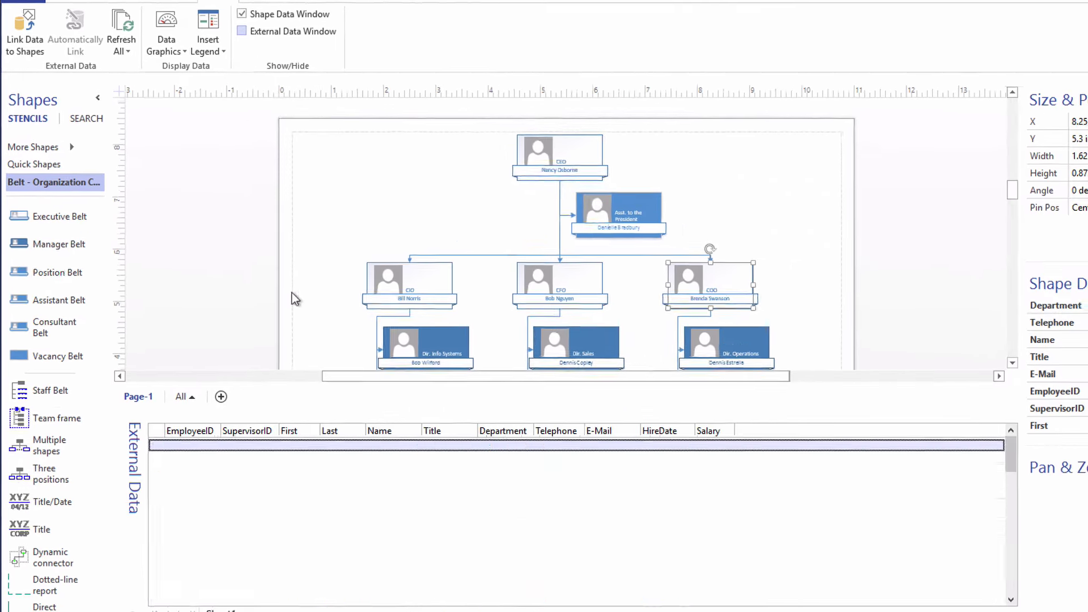
drag(1001, 448, 1001, 578)
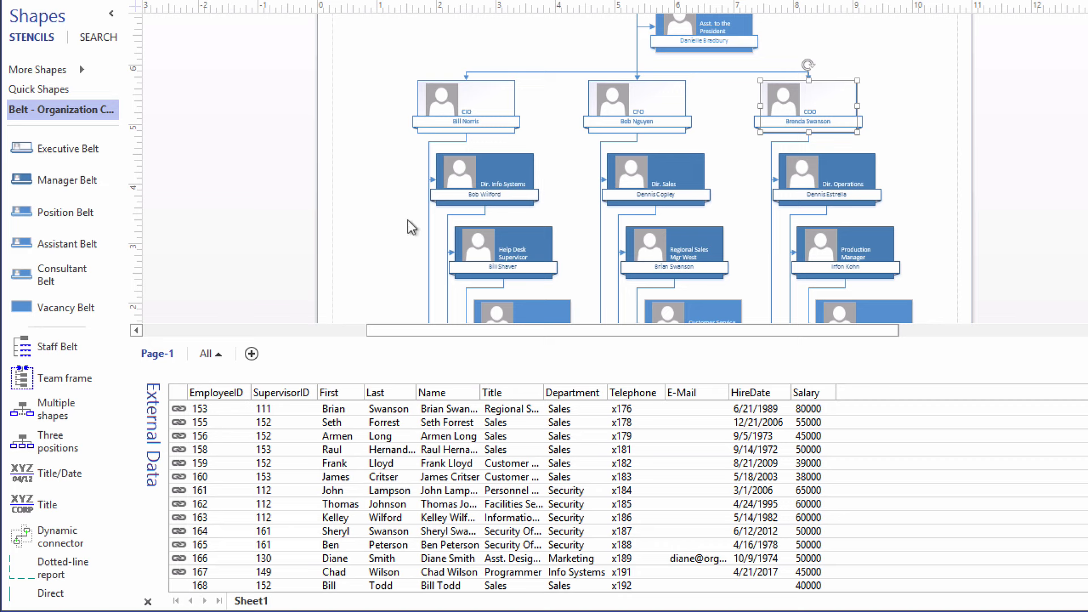
Select the Position Belt shape and scroll to the bottom of the org chart
click(56, 213)
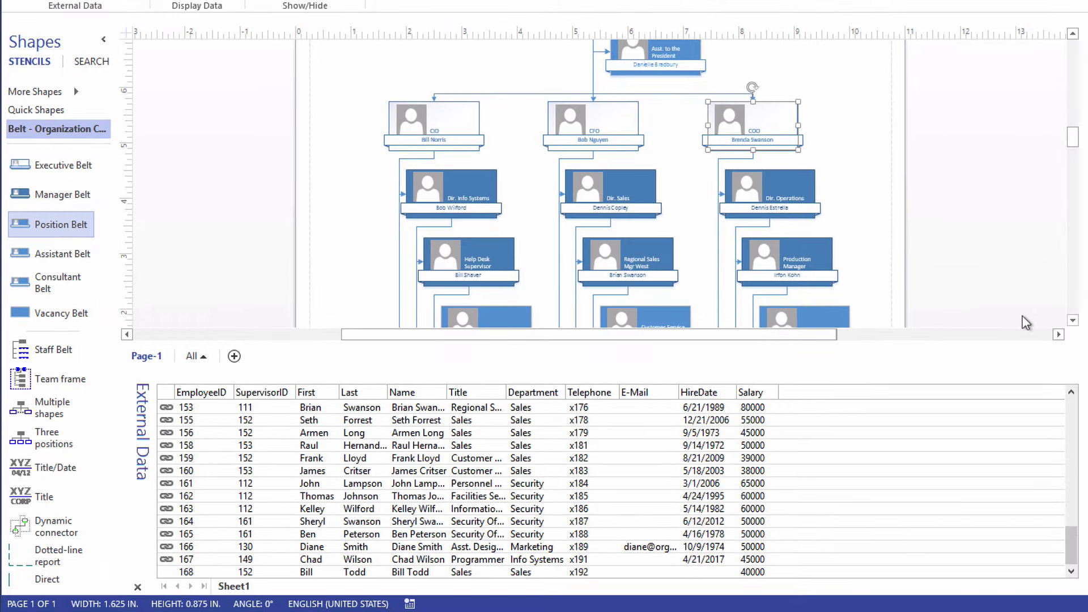
click(1072, 321)
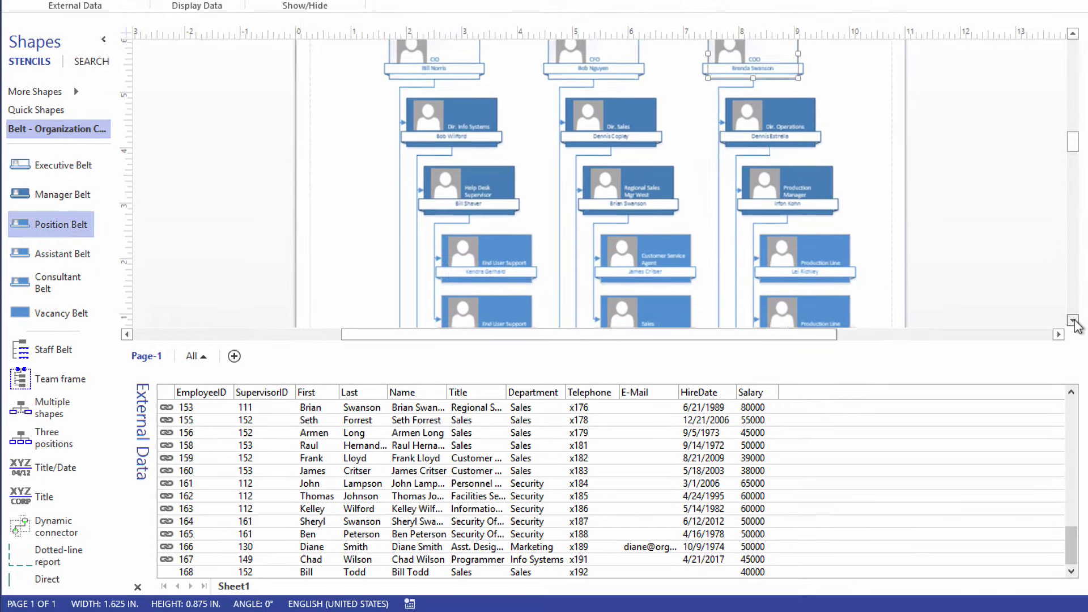
drag(1073, 321, 1072, 321)
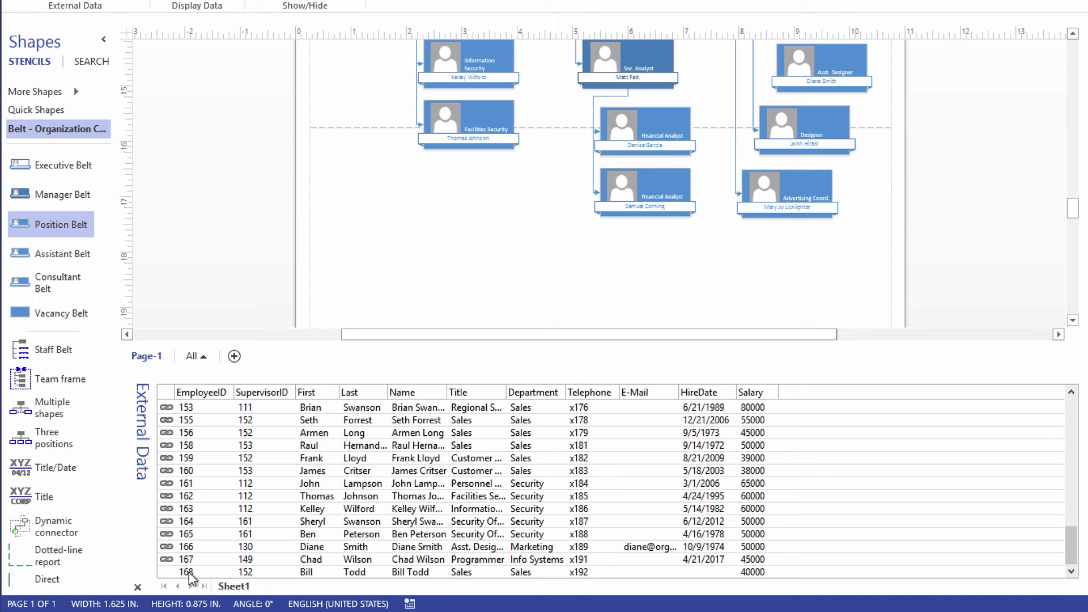
Drag employee 168's data row onto the page, placing the new shape under Facilities Security
drag(196, 573, 502, 239)
mouse_move(481, 226)
mouse_down()
mouse_move(447, 235)
mouse_move(499, 218)
mouse_up()
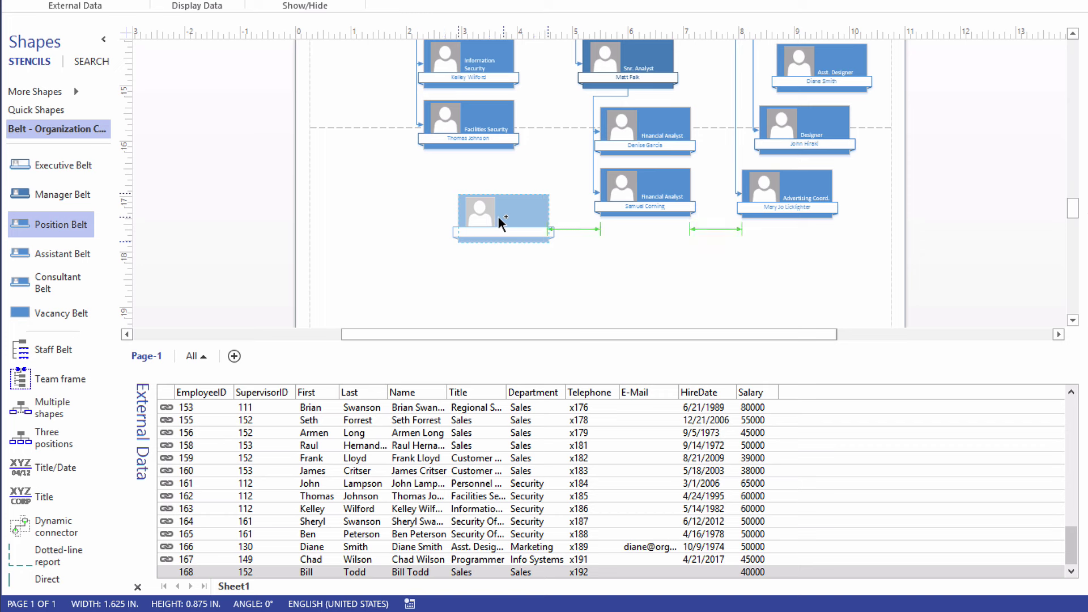
drag(501, 222, 481, 241)
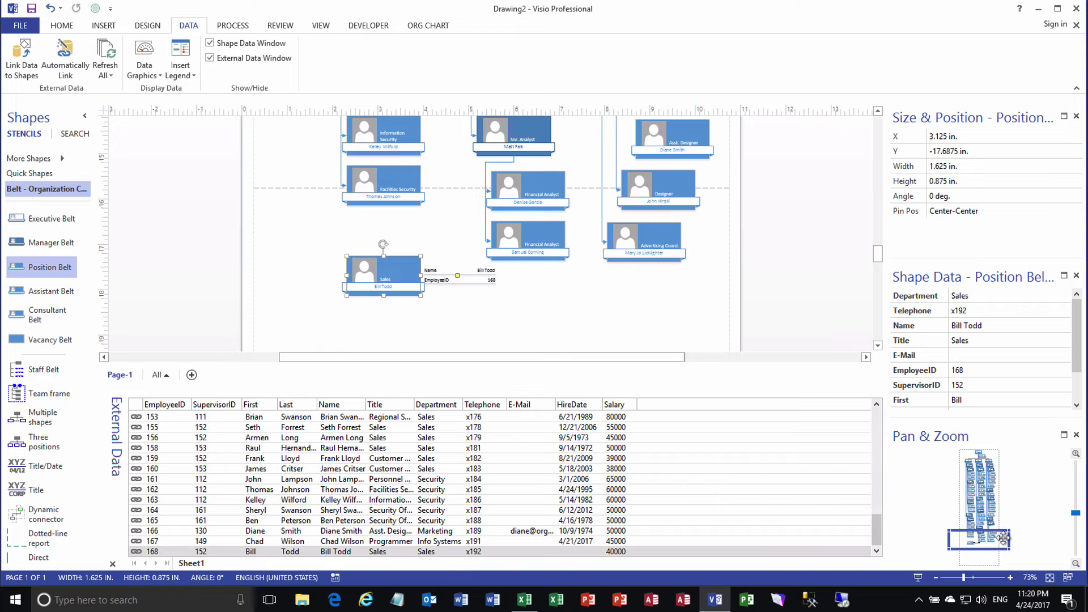
drag(1006, 547, 978, 538)
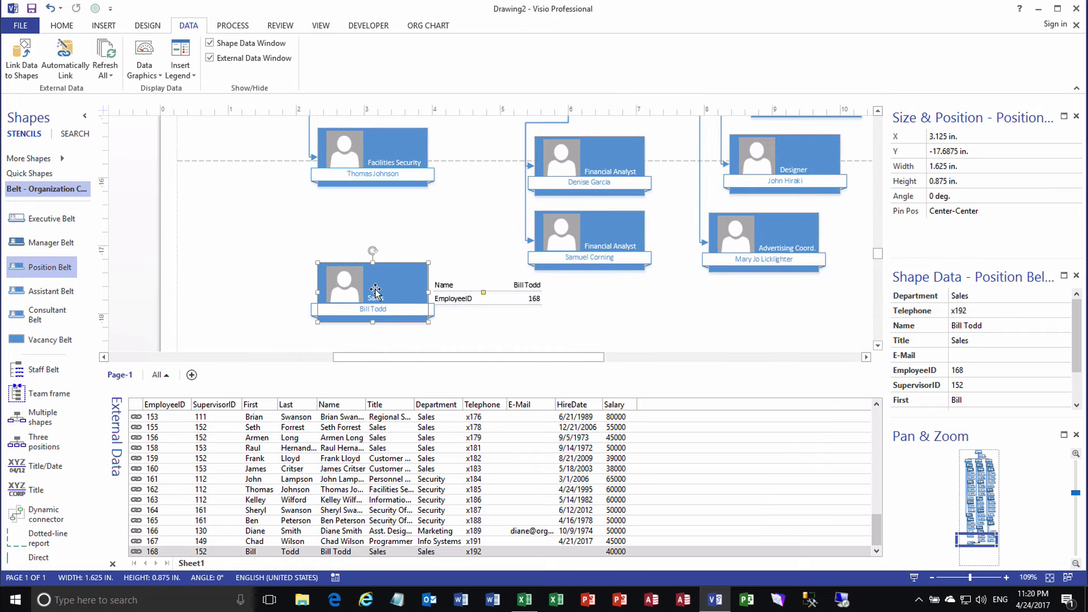
Apply No Data Graphic to the new employee 168 Sales shape
click(145, 57)
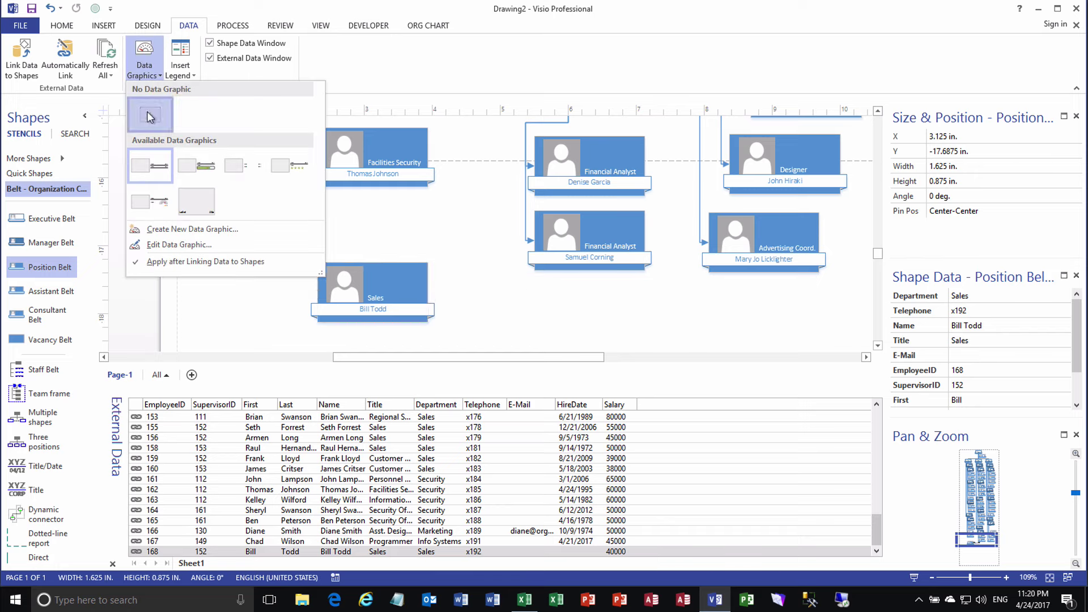
click(151, 116)
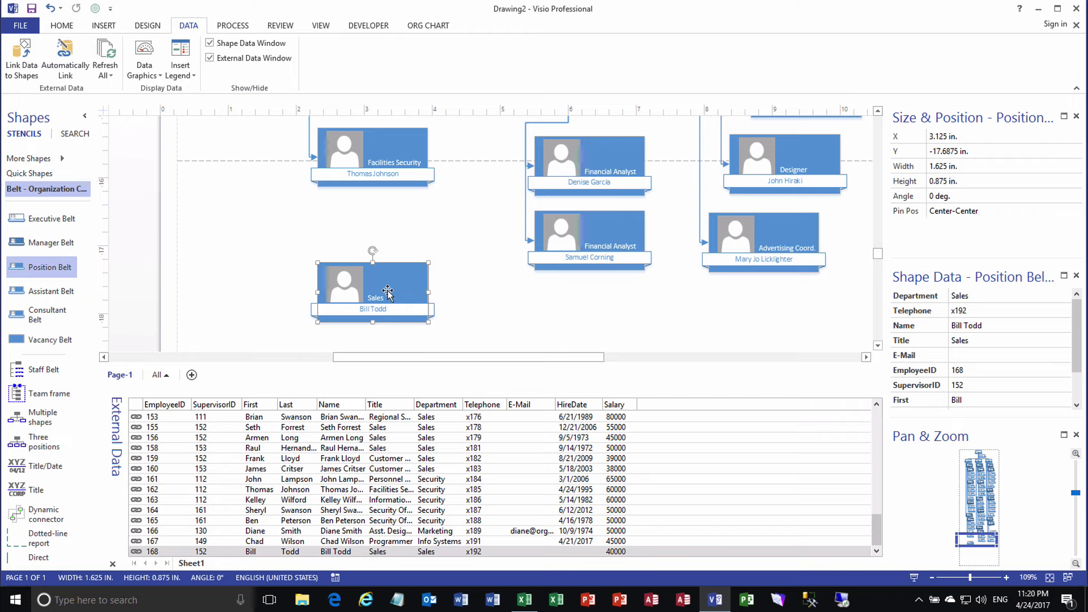
click(876, 405)
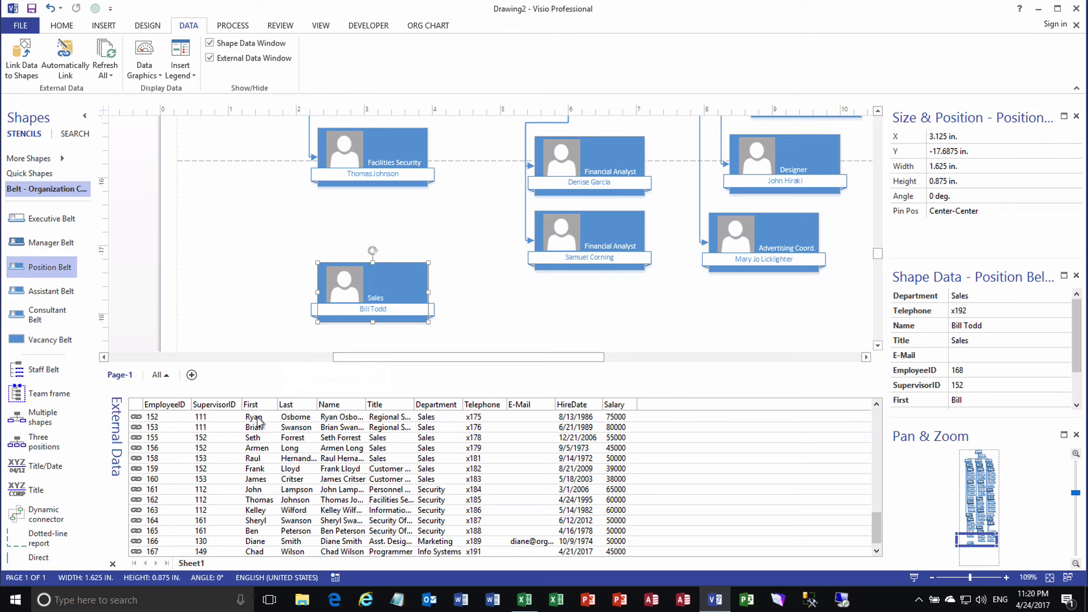
Locate the chart shape linked to the top data row and zoom out to see the whole chart
click(256, 419)
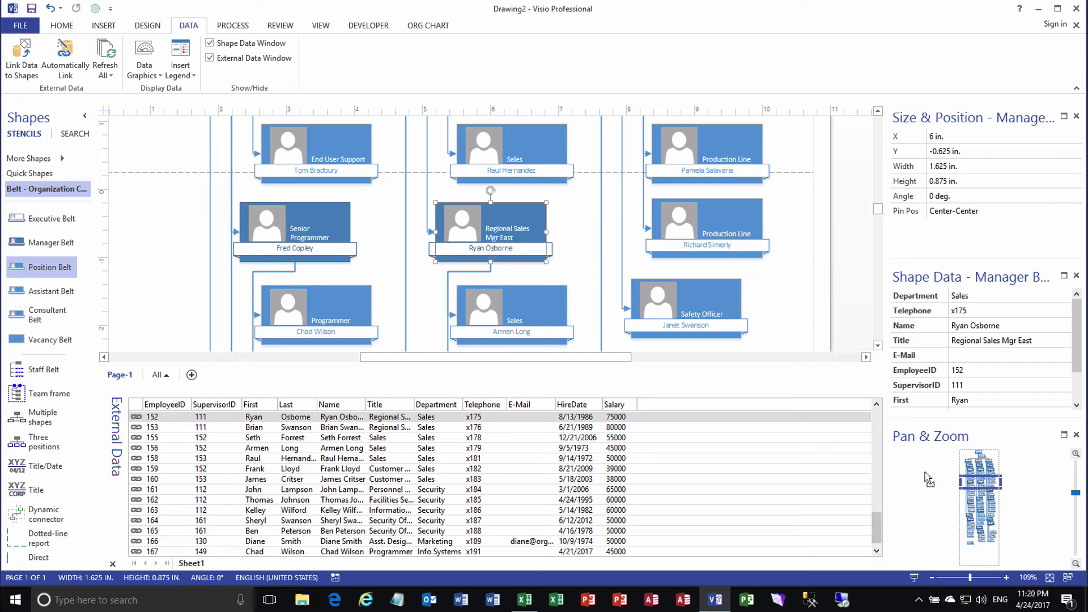
drag(957, 488, 945, 520)
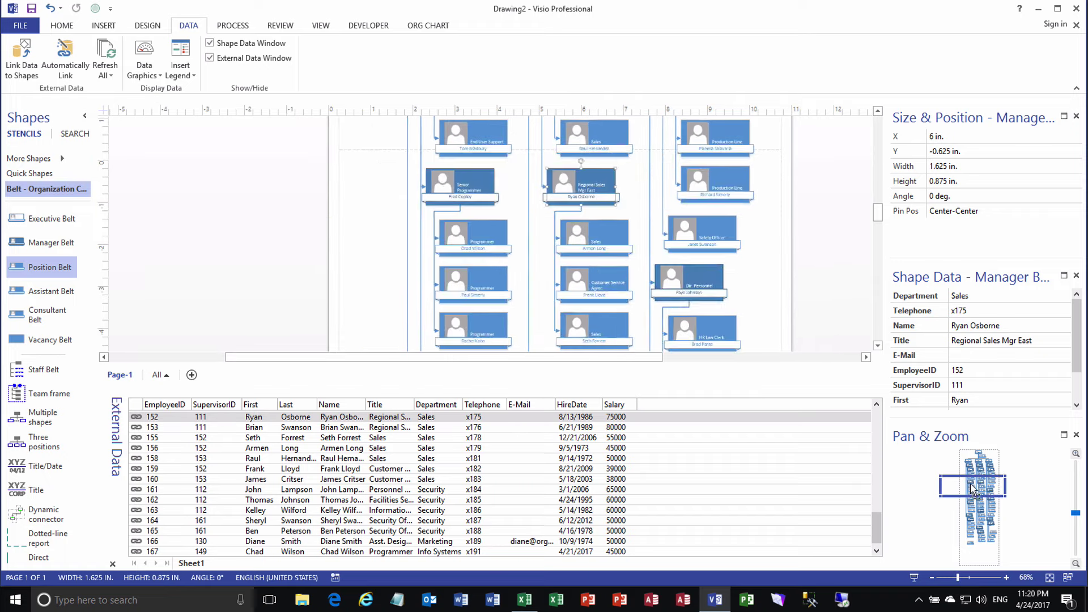
drag(970, 482, 974, 483)
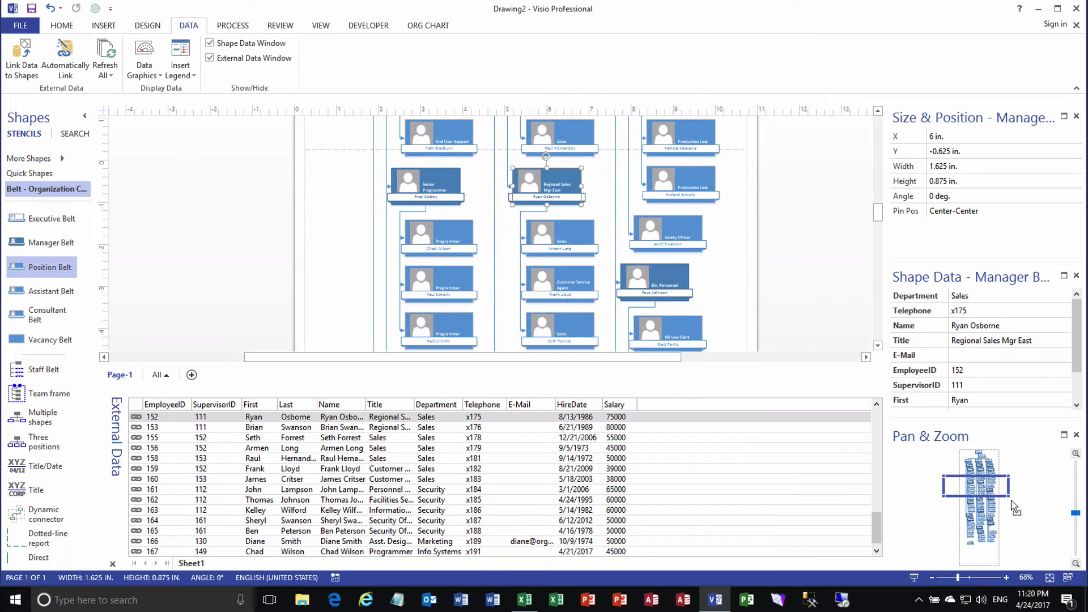
drag(1007, 494, 1067, 561)
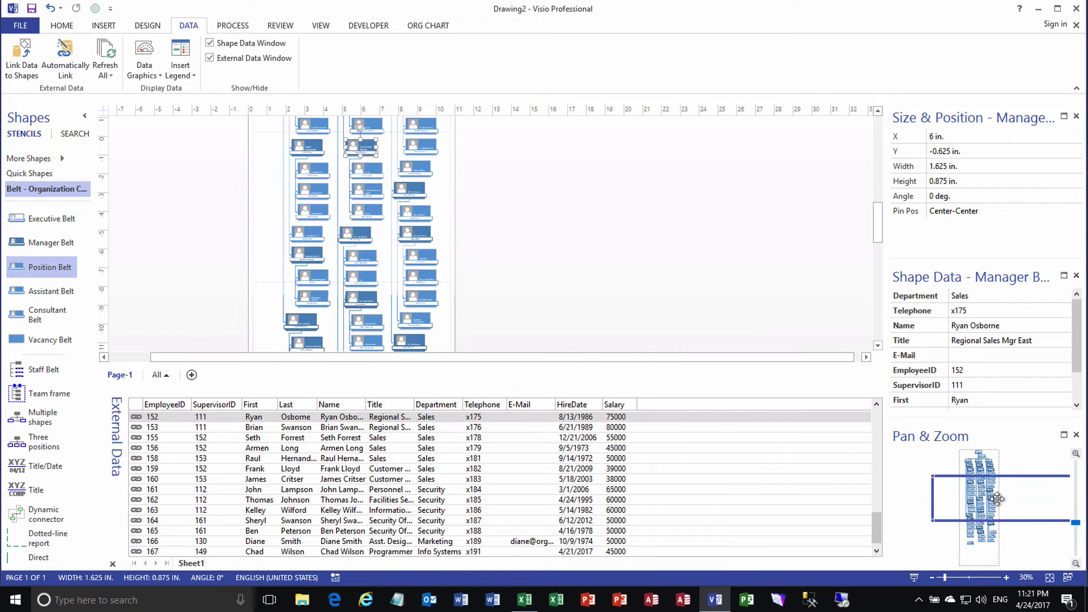
drag(992, 499, 990, 499)
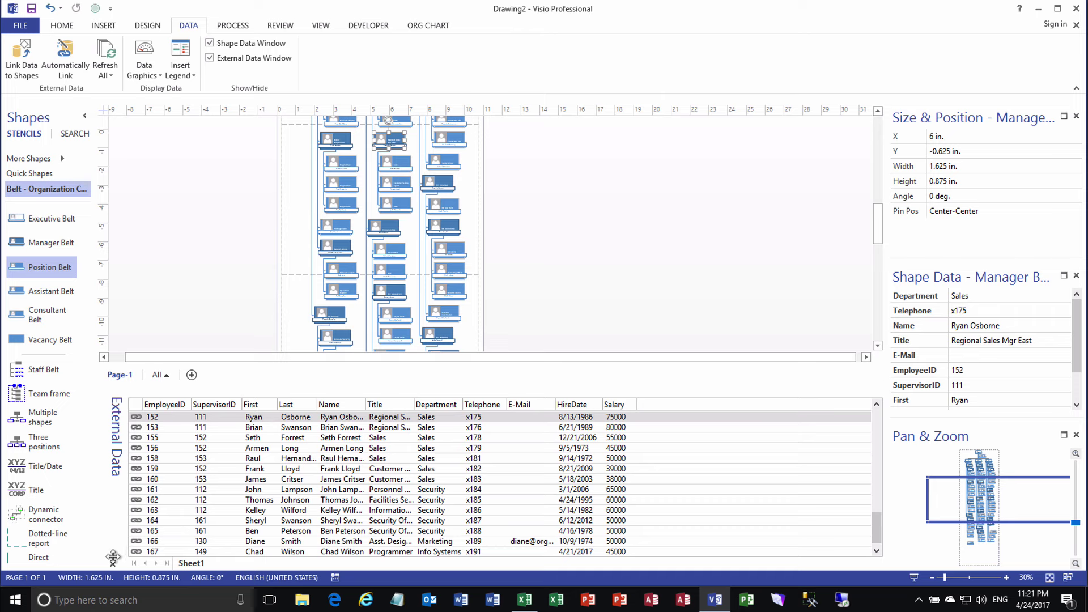
Close the External Data window and attach the employee 168 shape under Regional Sales Mgr East
click(113, 564)
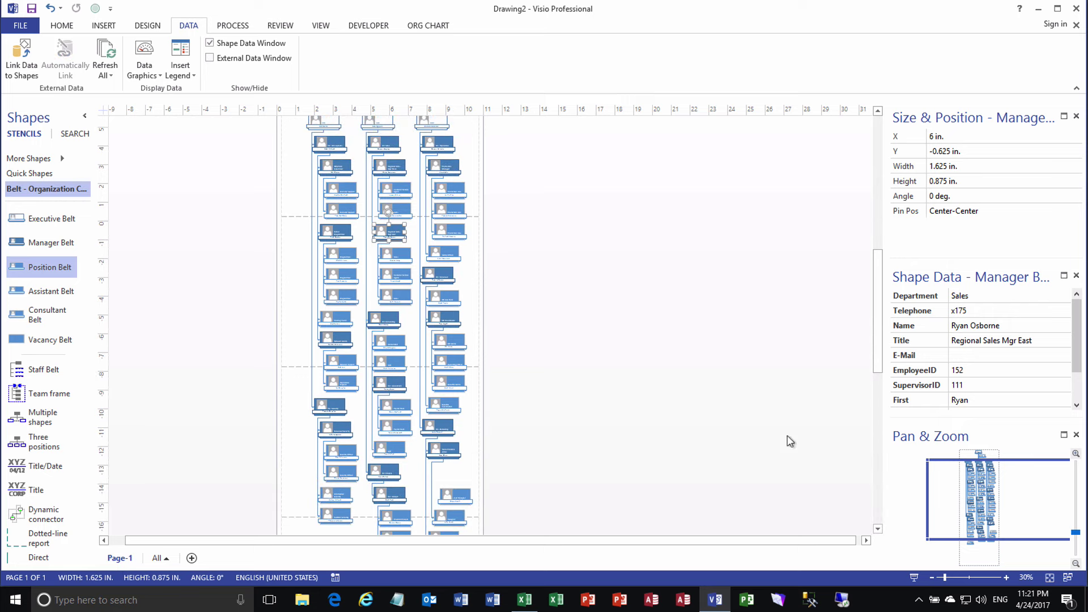
click(877, 528)
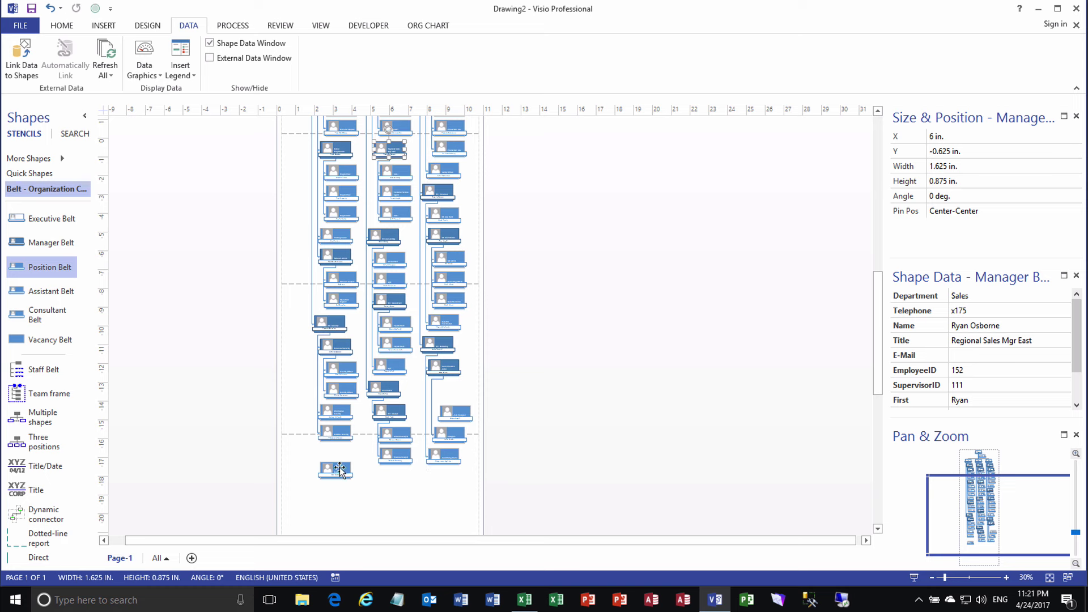
drag(339, 469, 391, 149)
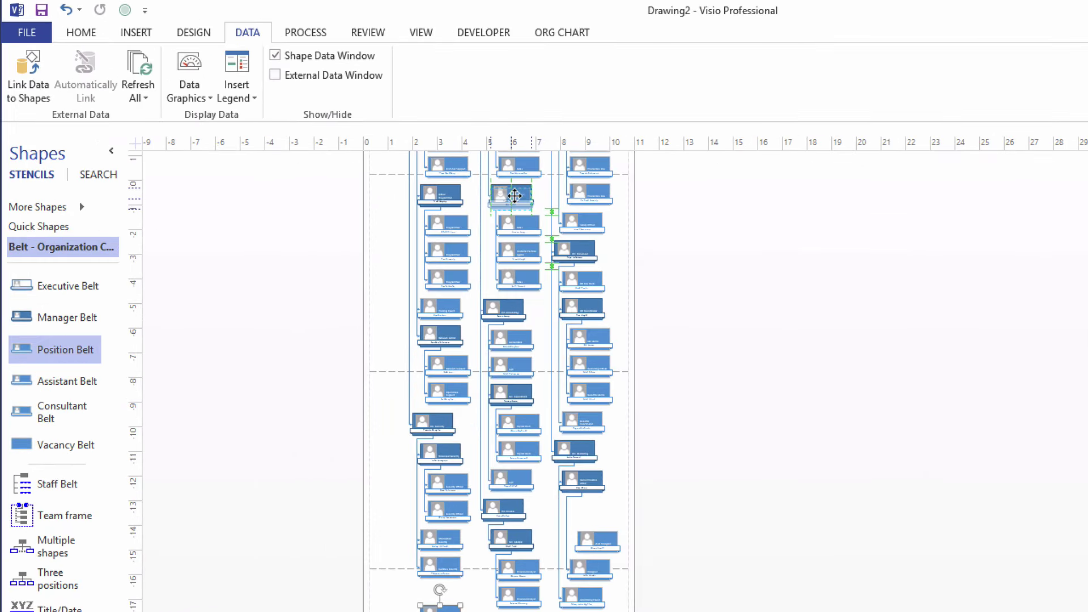
drag(514, 196, 515, 198)
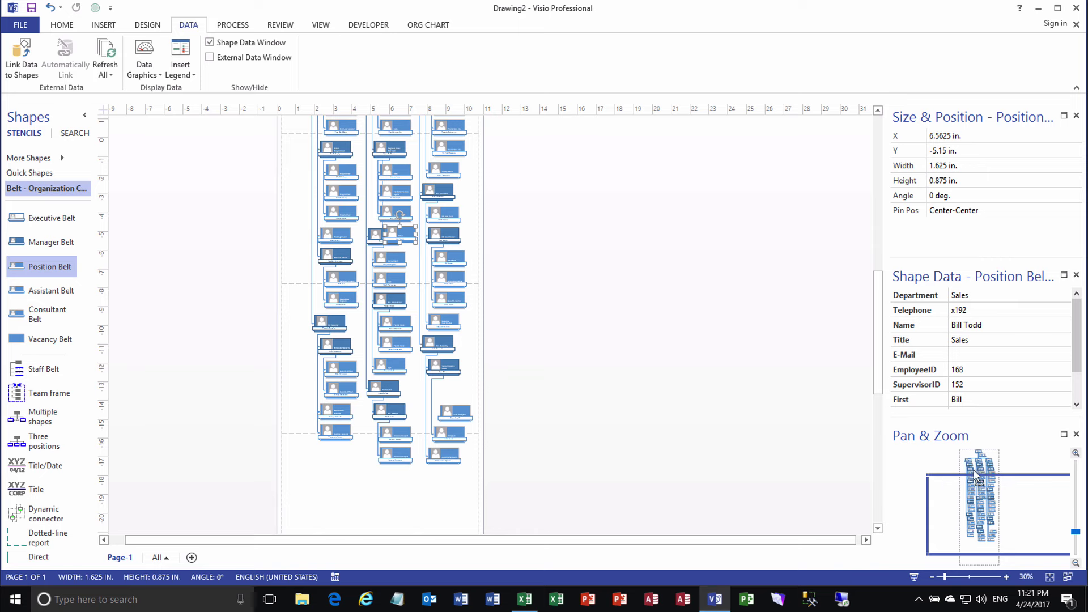
Re-lay out the org chart so employee 168 becomes Regional Sales Mgr East's fourth report
drag(989, 485, 1008, 506)
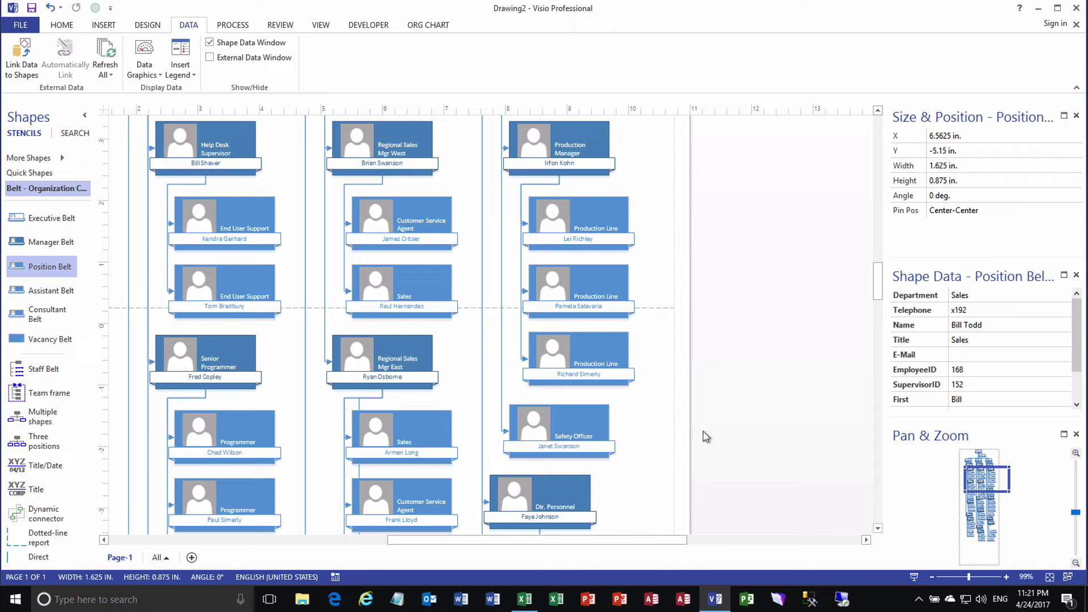
click(878, 528)
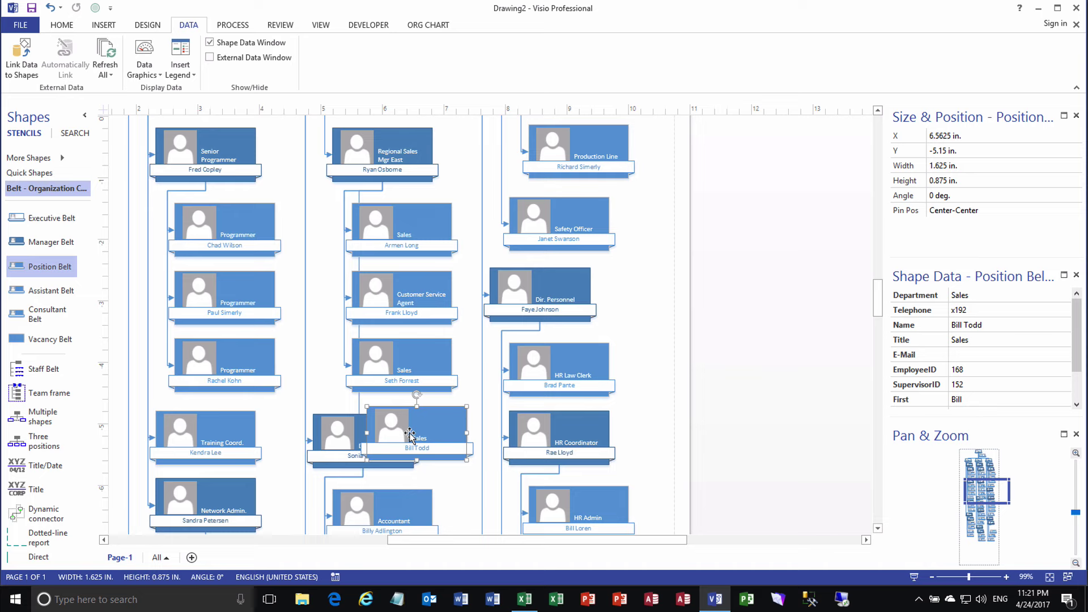
click(62, 26)
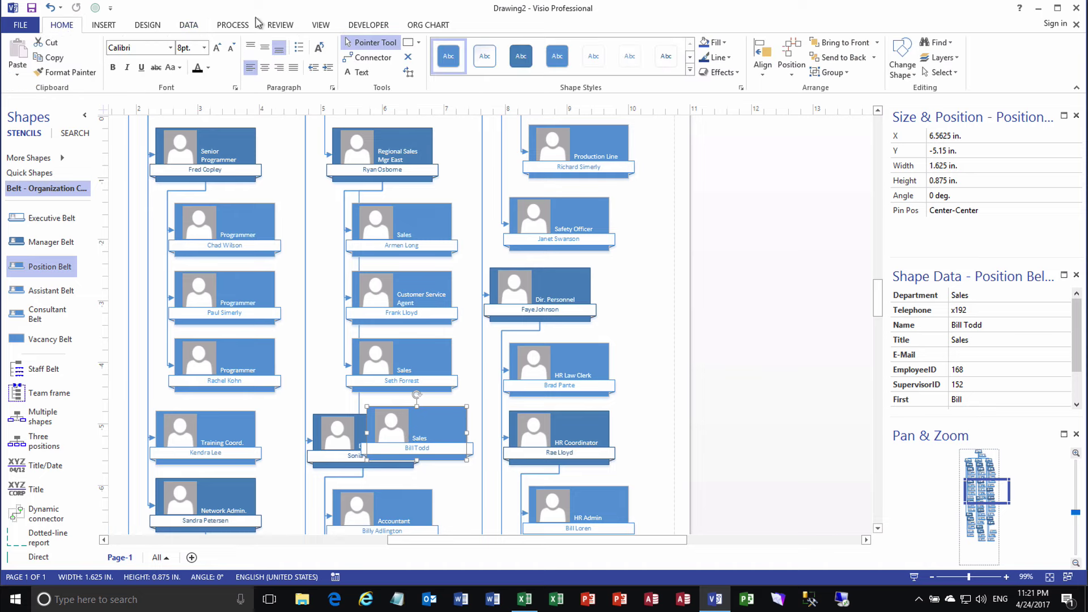
click(428, 26)
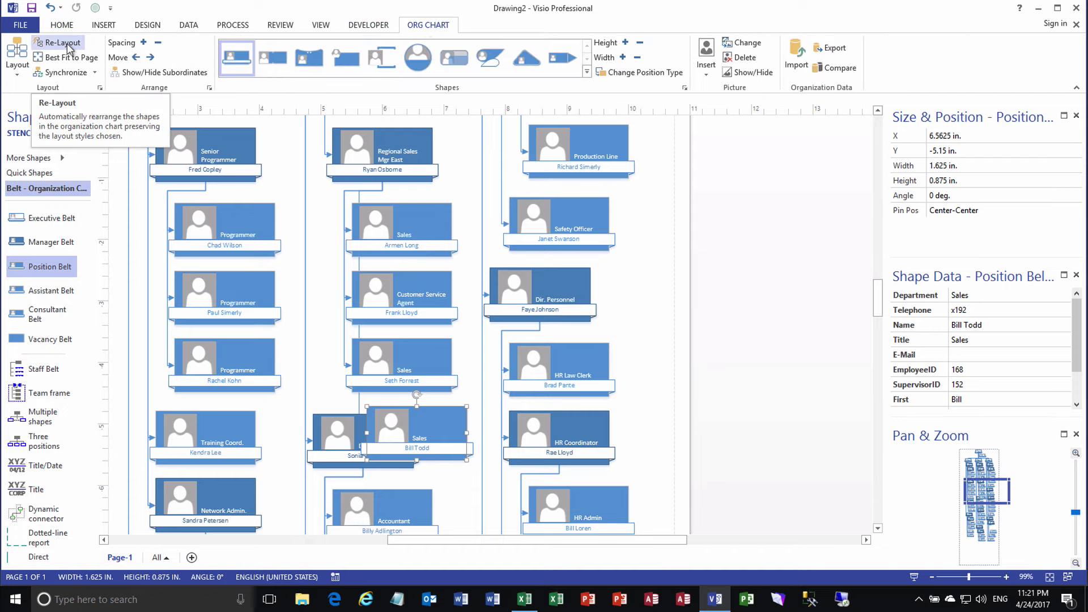
click(62, 42)
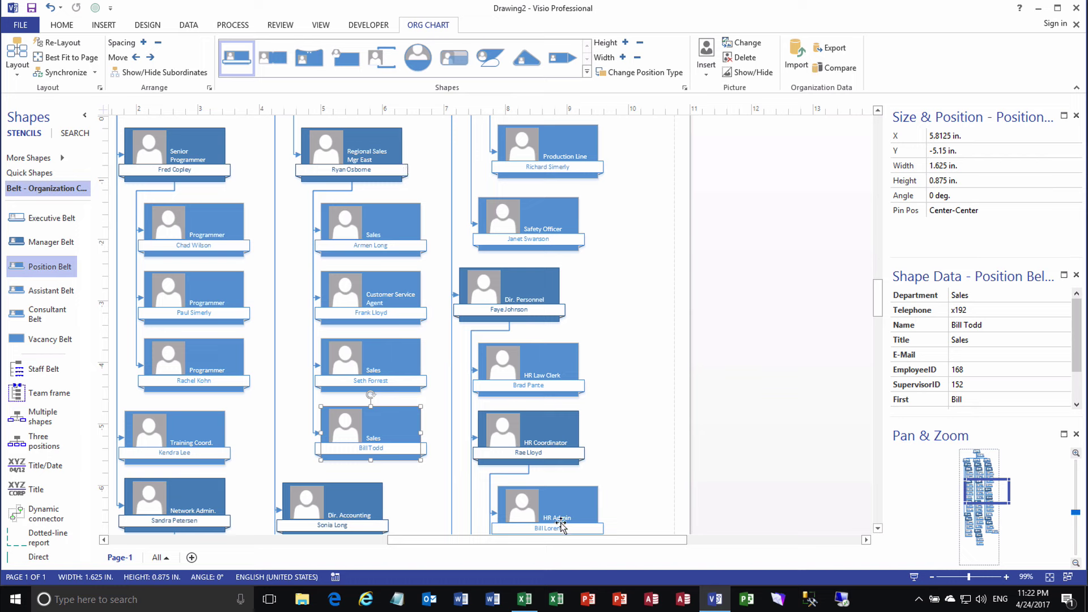
drag(547, 540, 489, 541)
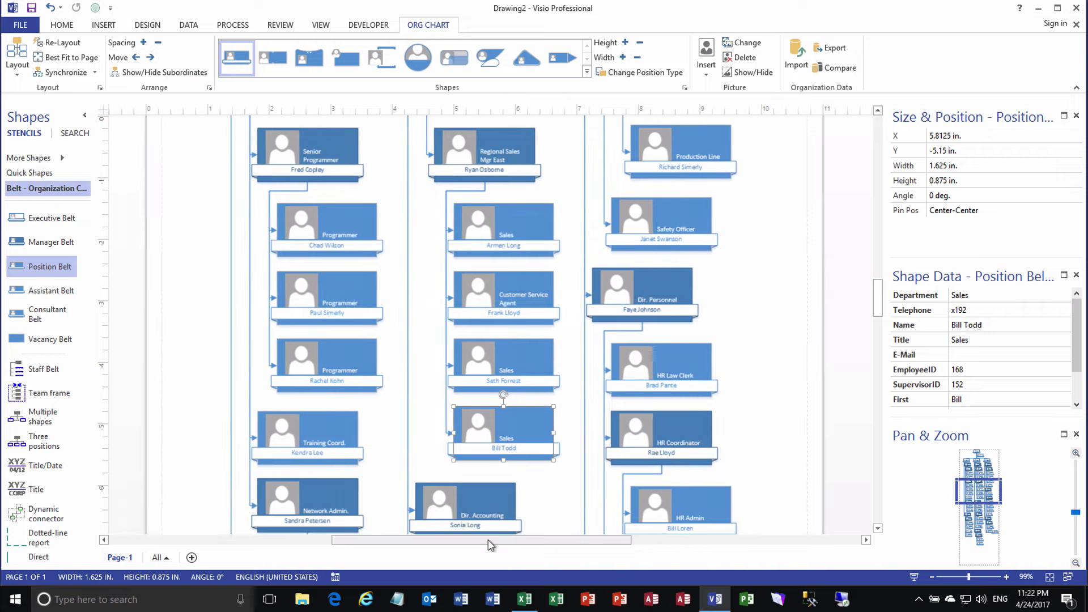